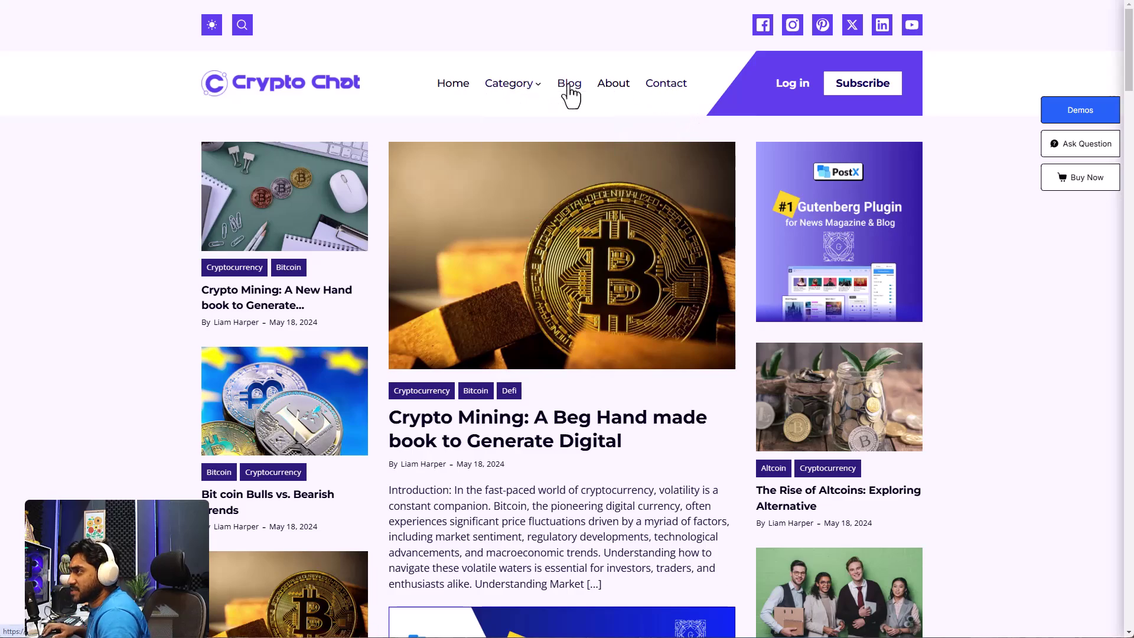
Step: Delete the existing navigation block from the middle column of the header template
mouse_move(524, 83)
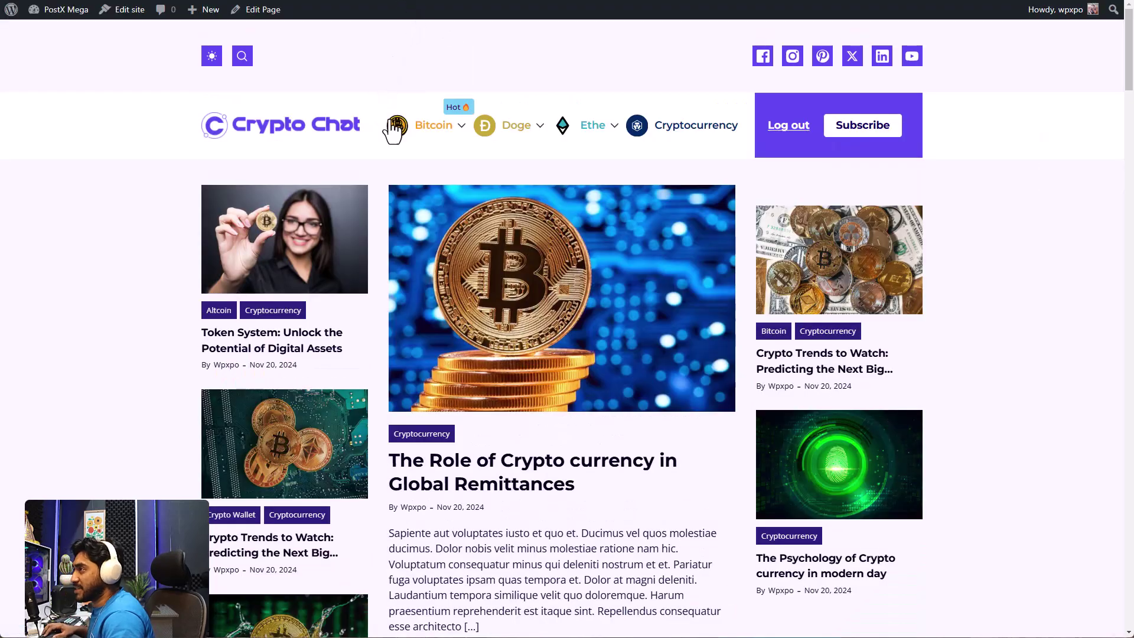
mouse_move(400, 131)
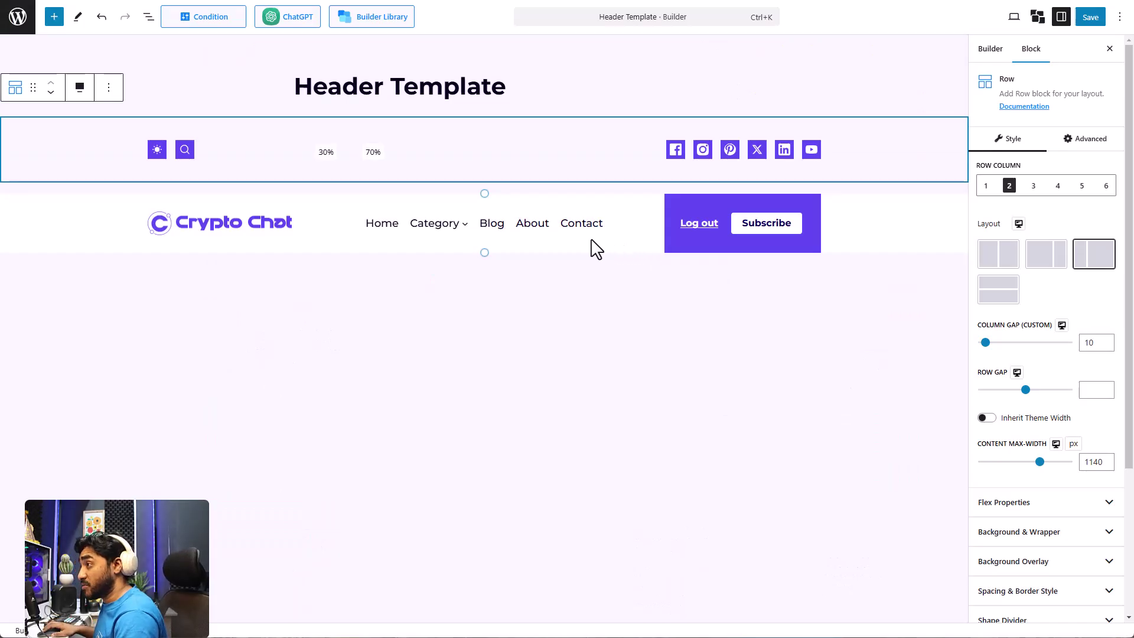
left_click(512, 228)
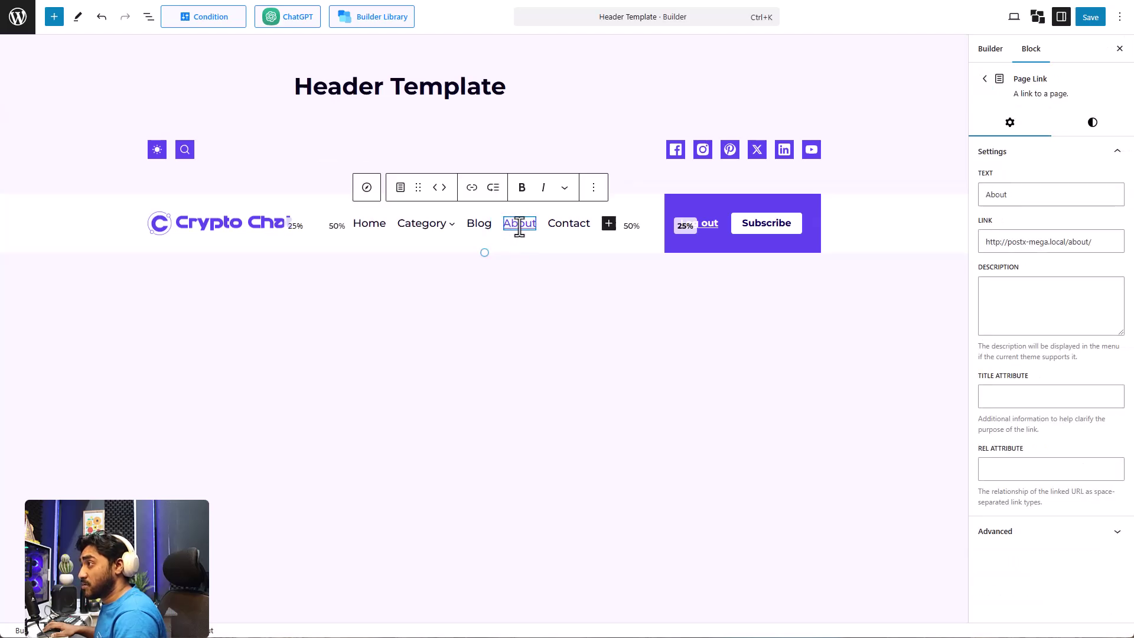
left_click(366, 189)
mouse_move(402, 230)
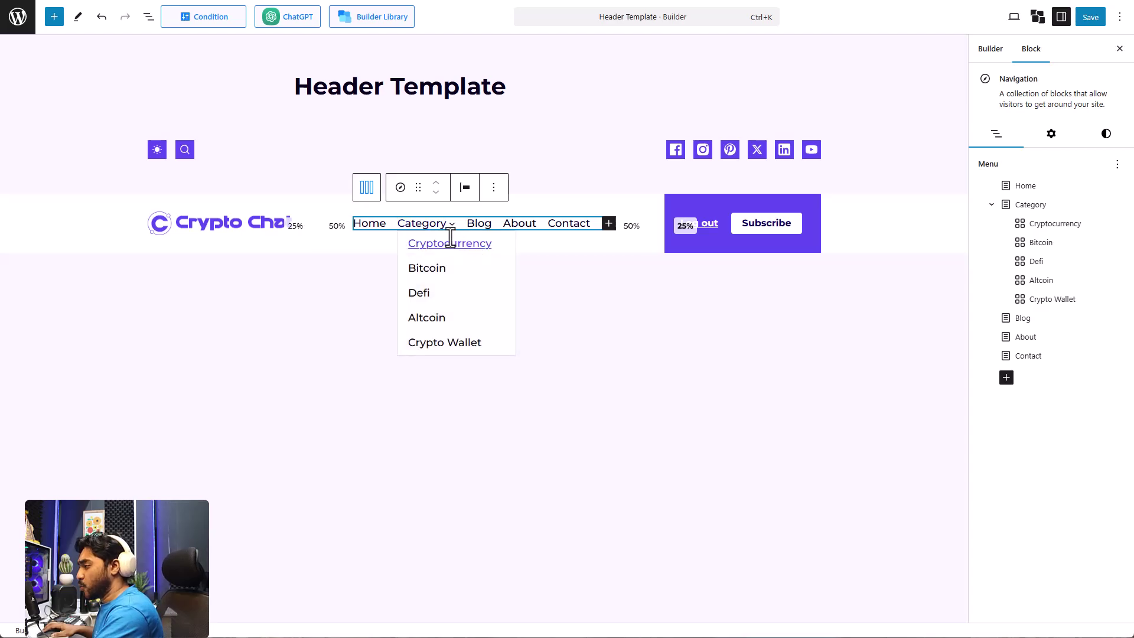
key("Delete")
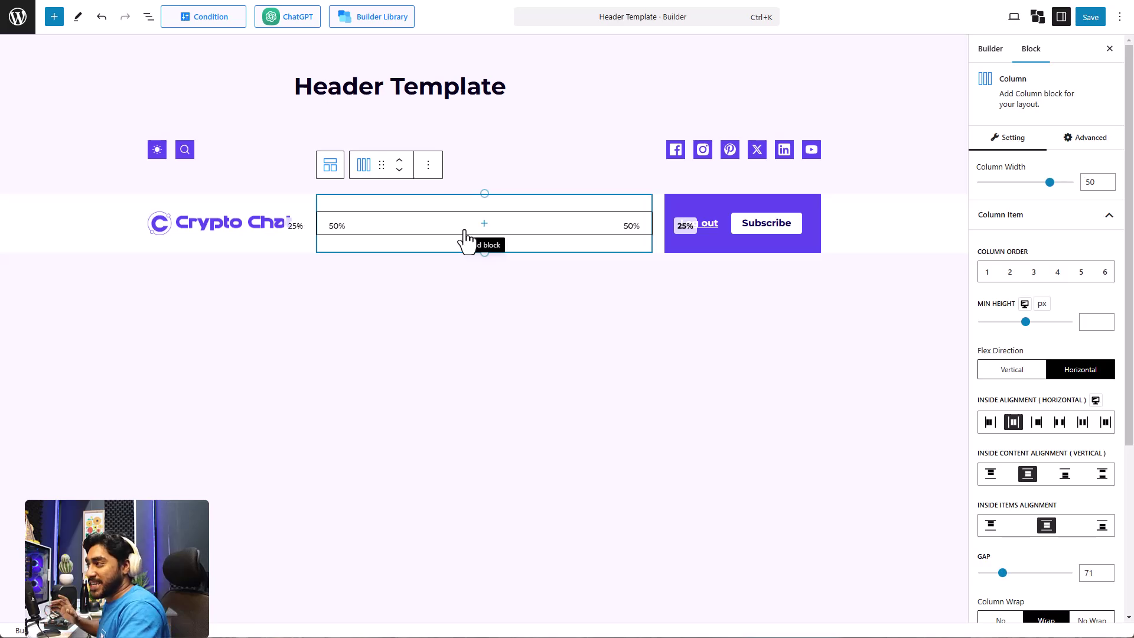
Step: Insert a Menu - PostX block into the empty middle column of the header row
left_click(484, 223)
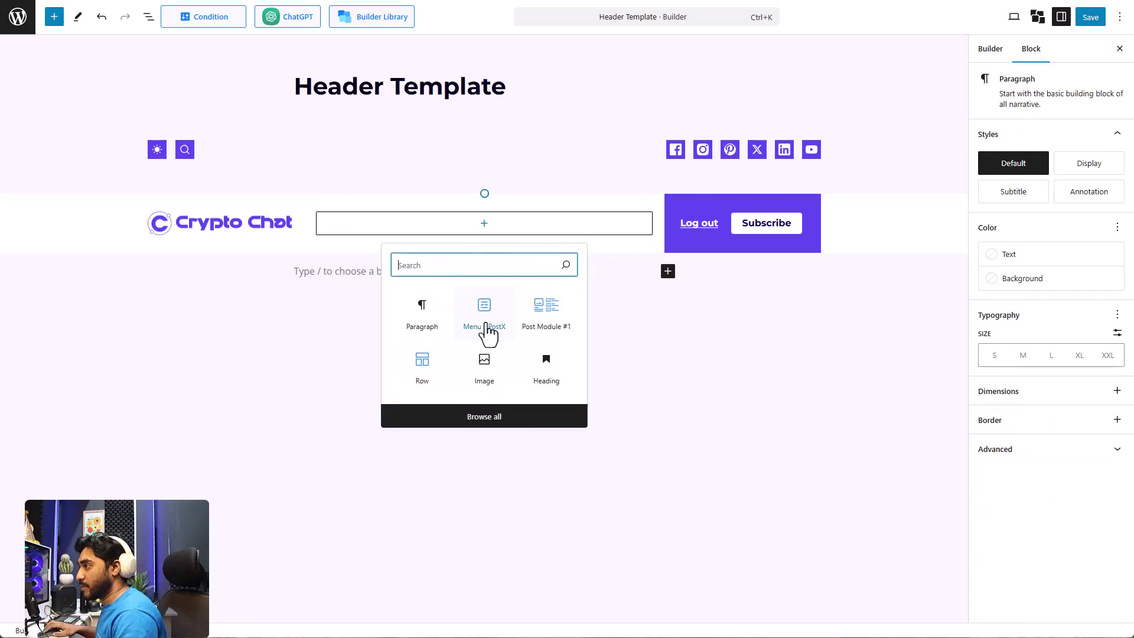
left_click(485, 316)
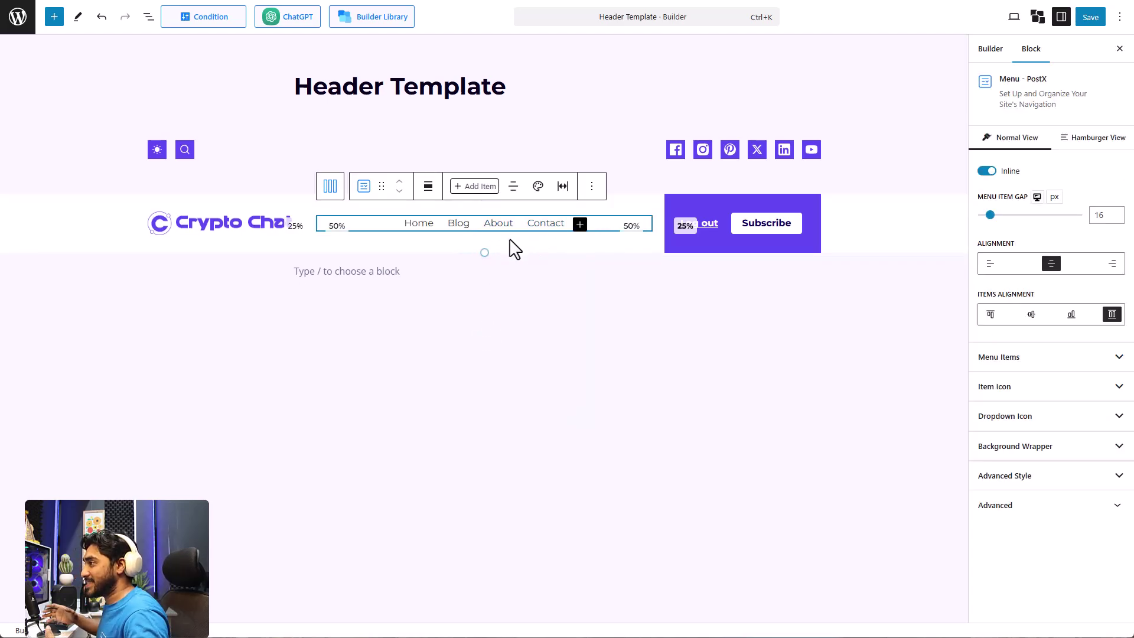
left_click(511, 272)
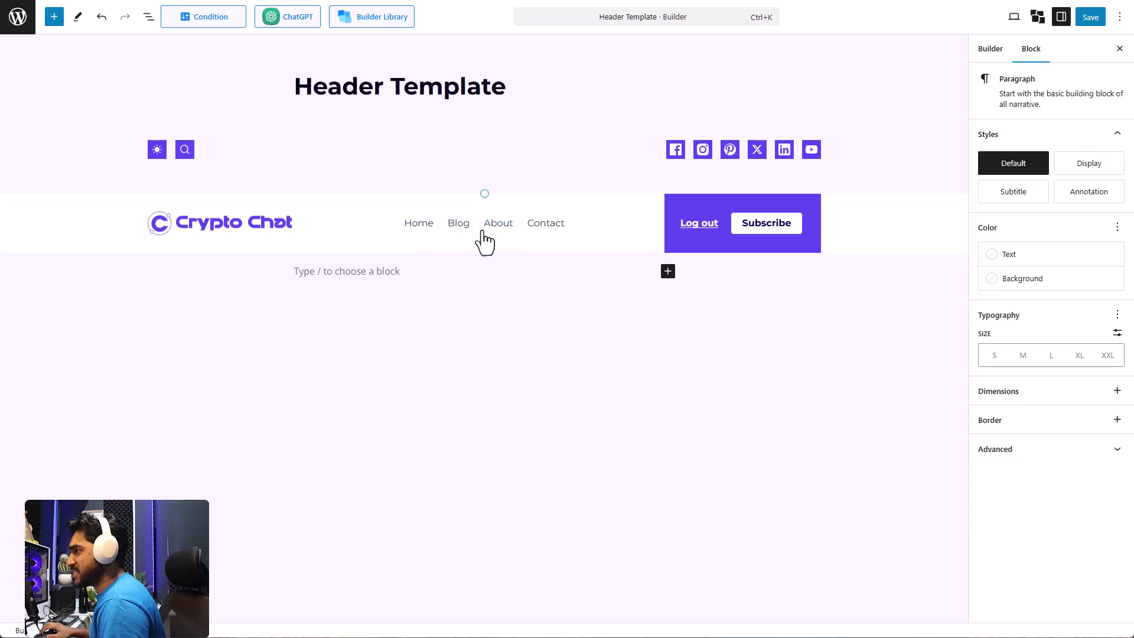
Step: Add the Cryptocurrency category as a new item at the end of the header menu
left_click(569, 235)
left_click(580, 225)
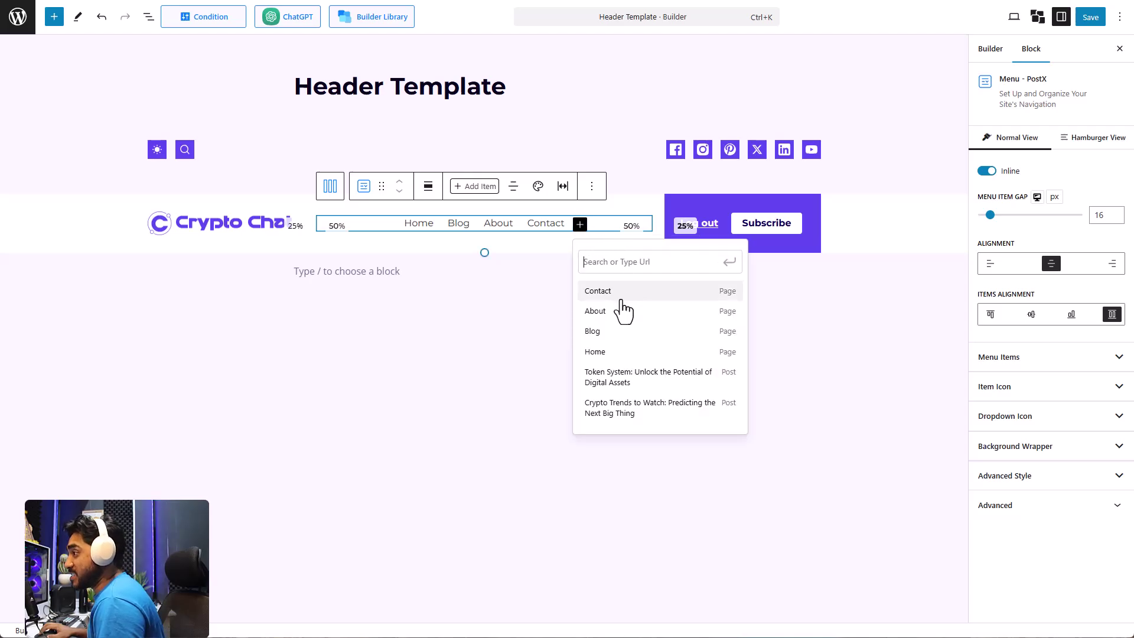
type("cry")
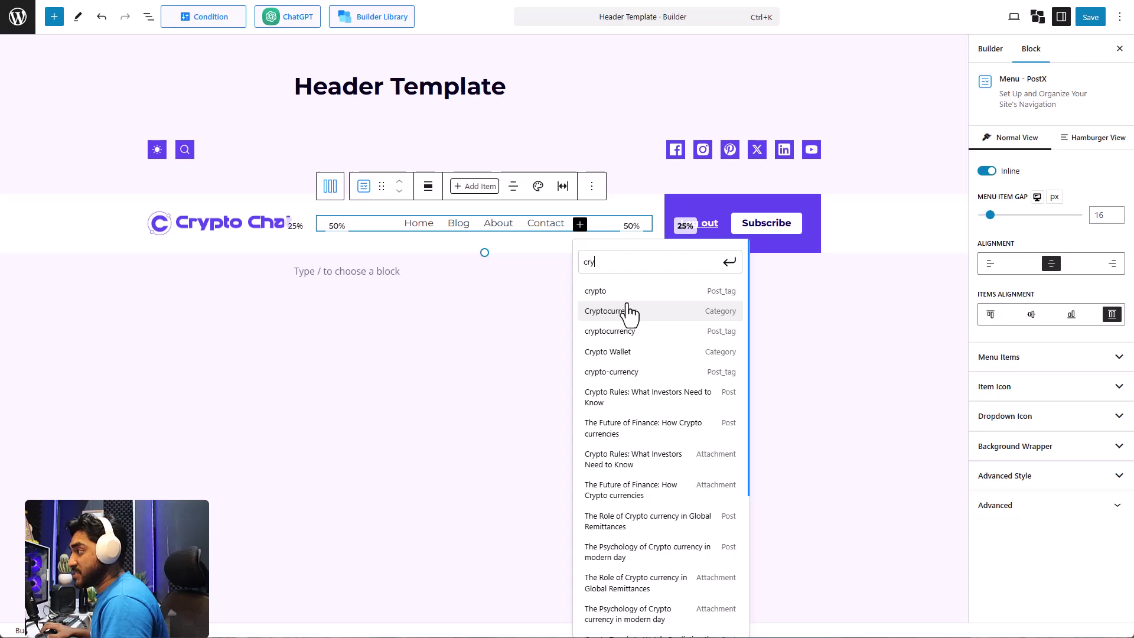
left_click(628, 312)
Step: Set the menu's item gap to 24 px, and switch its inline layout off and back on
left_click(375, 227)
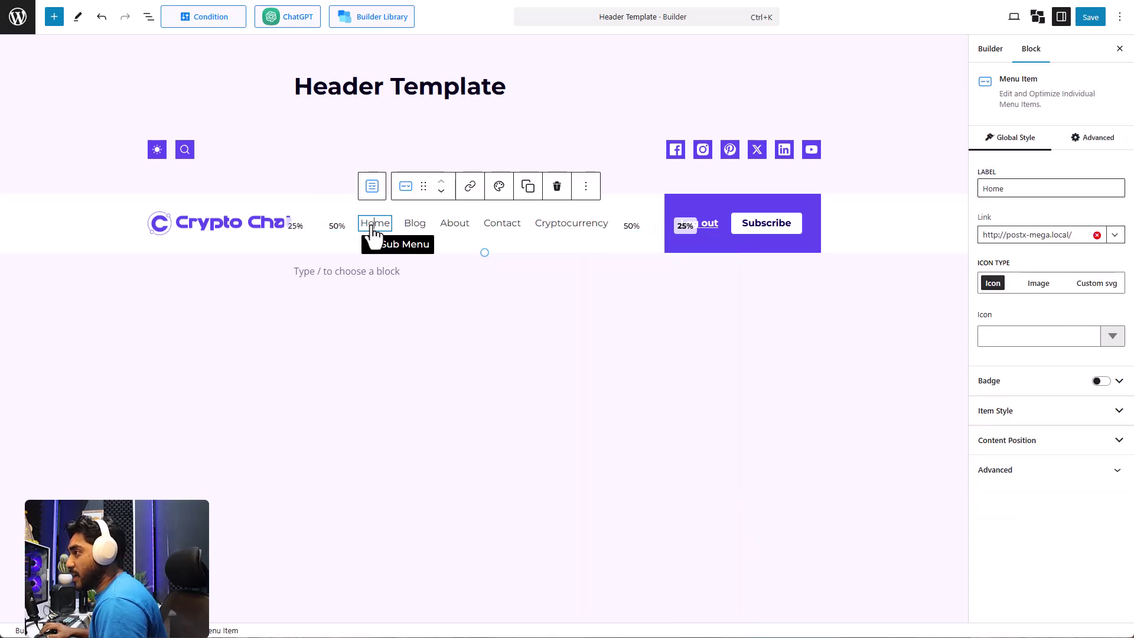
left_click(372, 188)
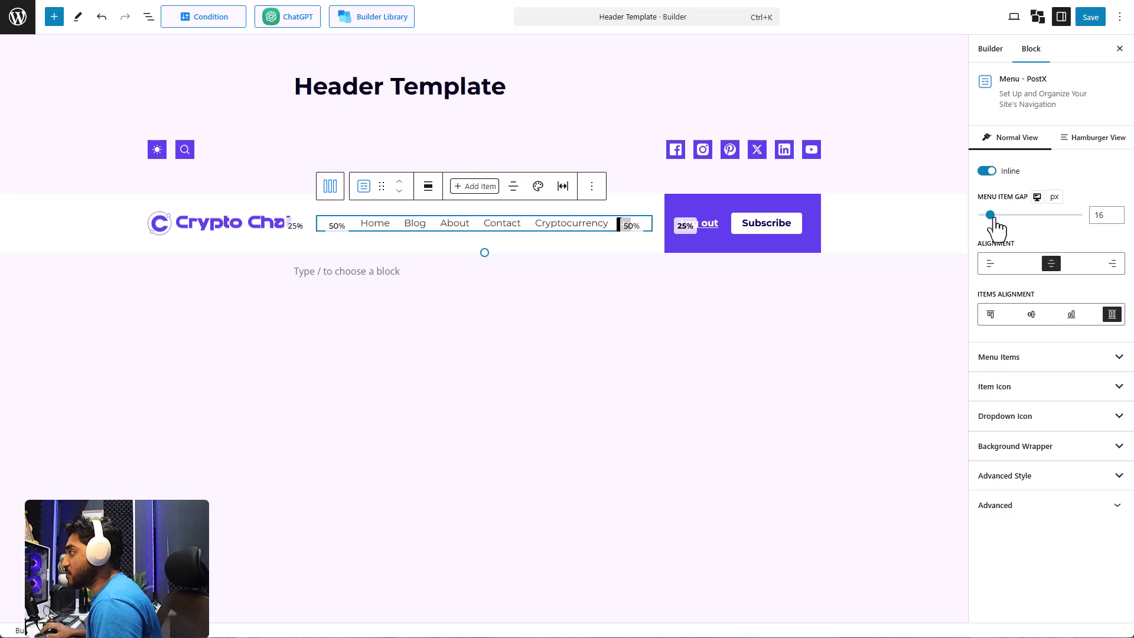
left_click_drag(991, 215, 995, 216)
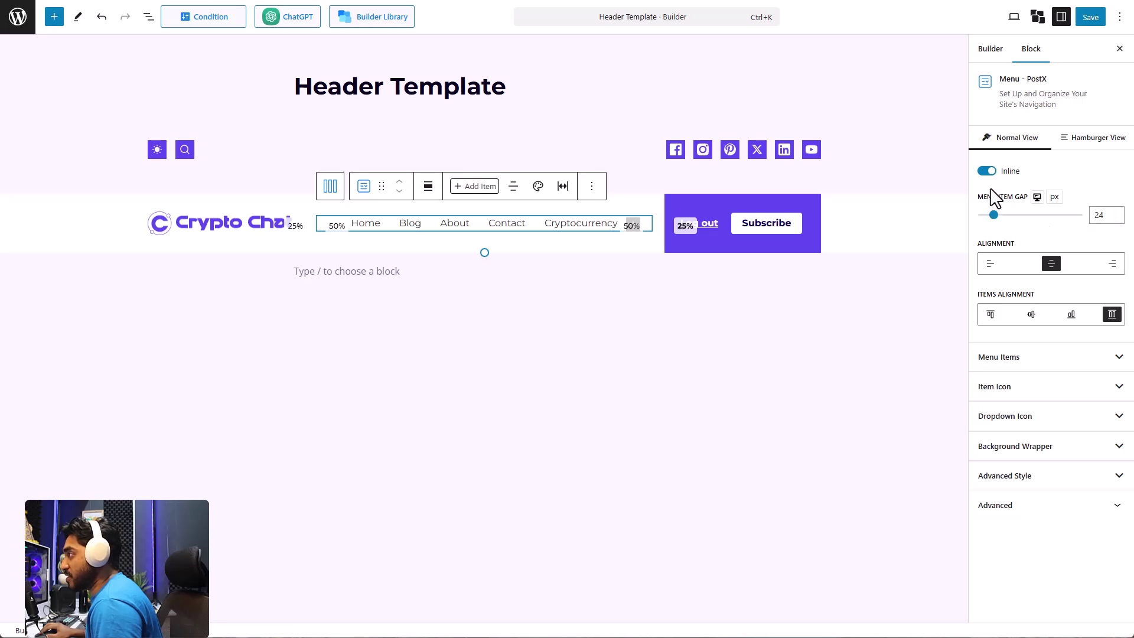
left_click(987, 172)
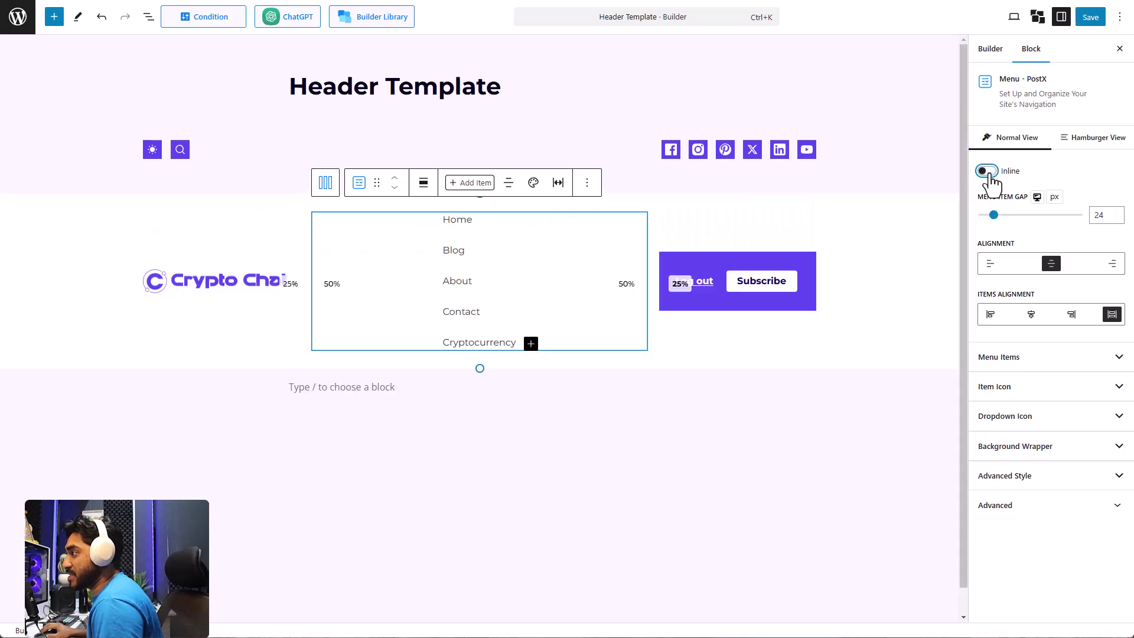
left_click(987, 171)
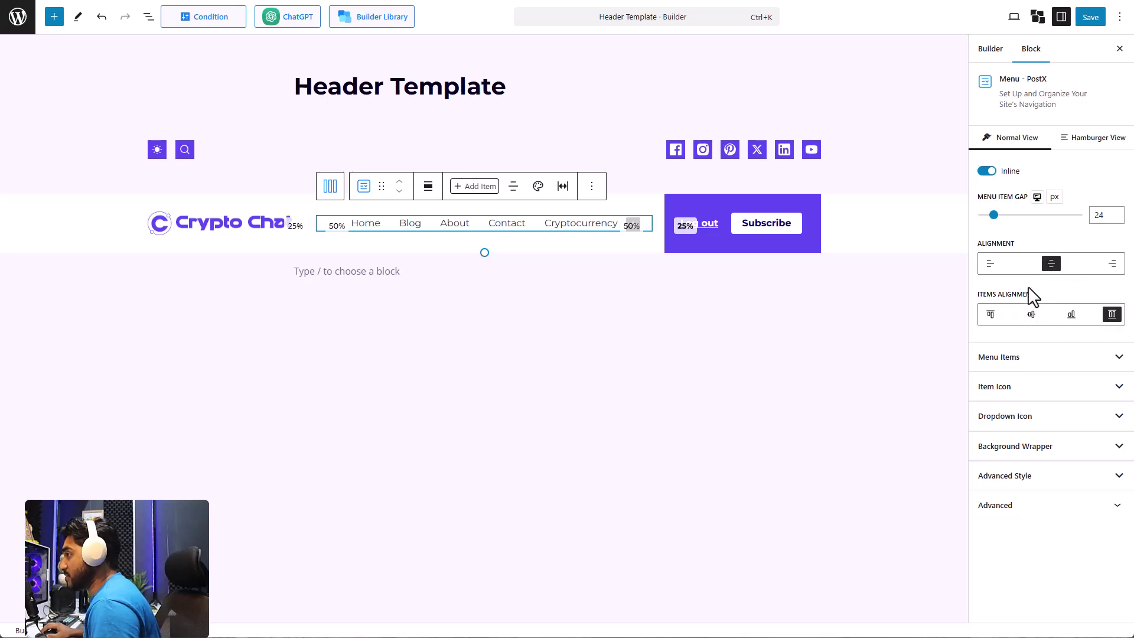
Step: Set the font weight of the menu items' typography to 600
left_click(1069, 357)
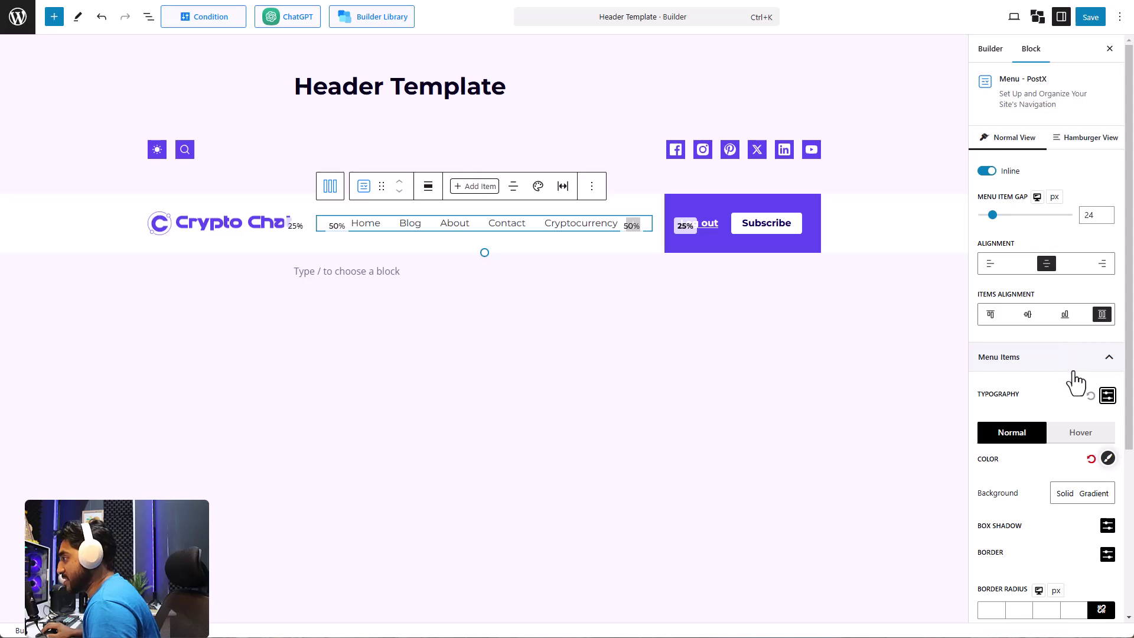
left_click(1106, 395)
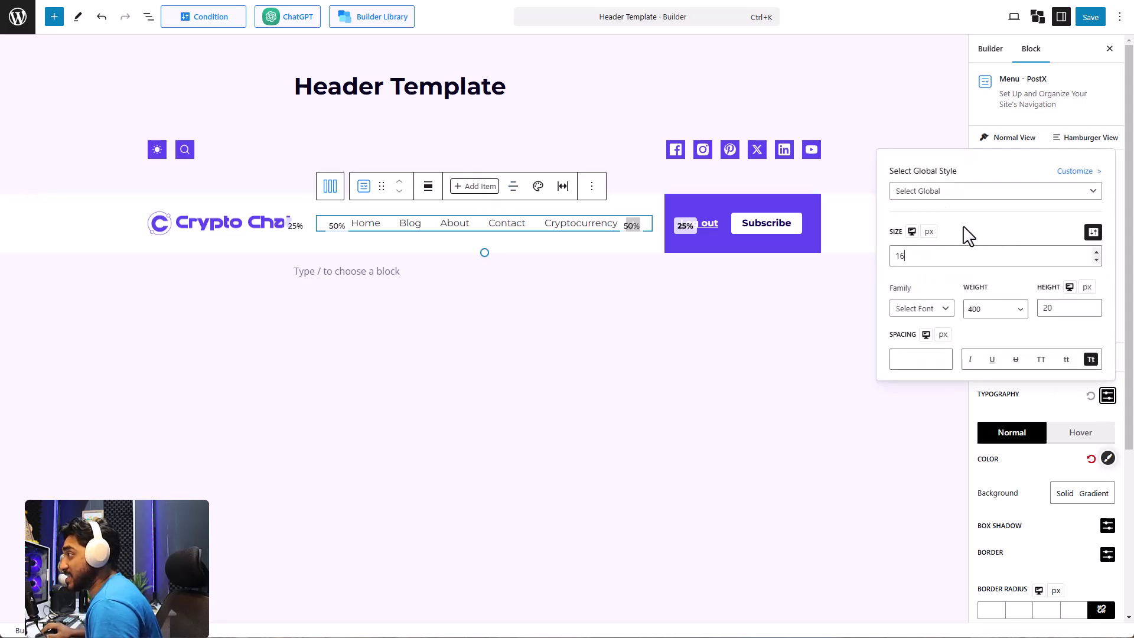
left_click(1002, 313)
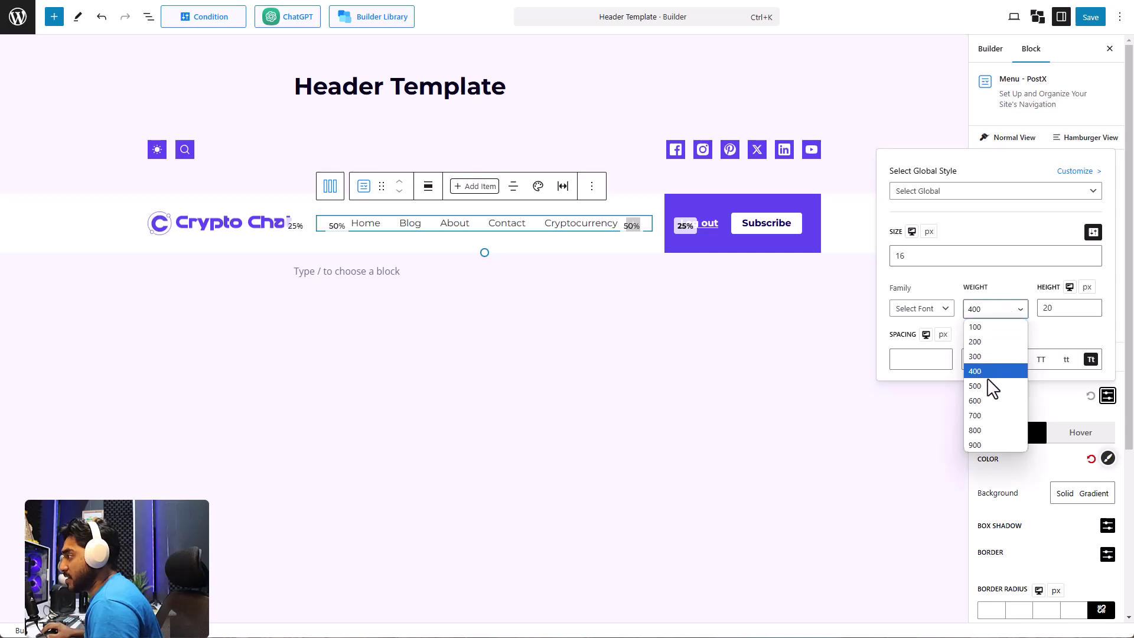
left_click(980, 400)
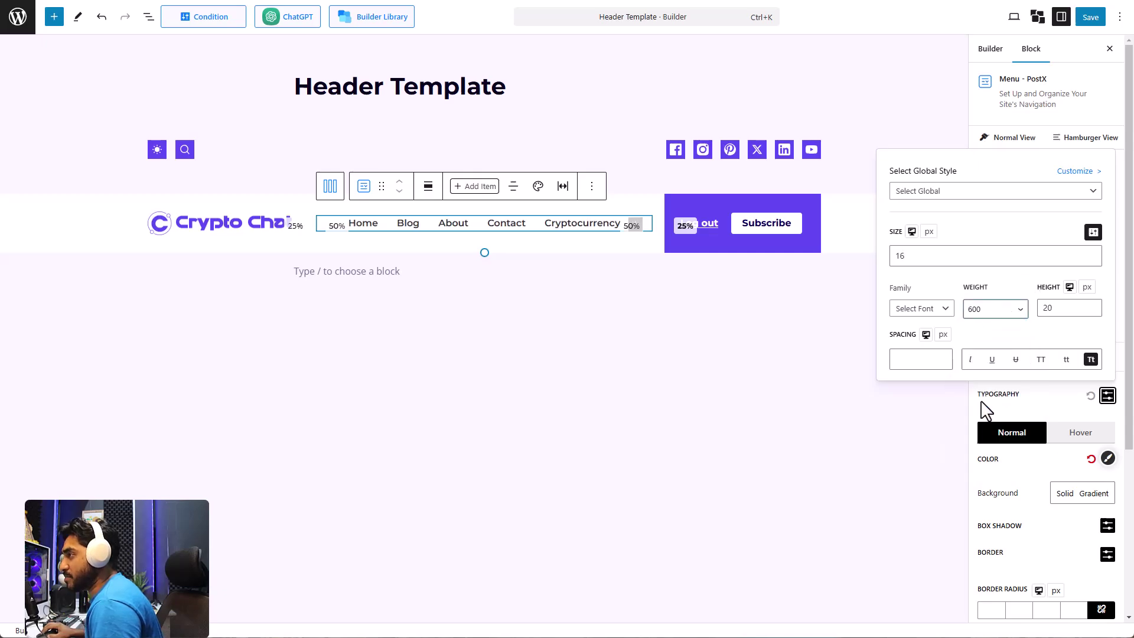
left_click(1117, 179)
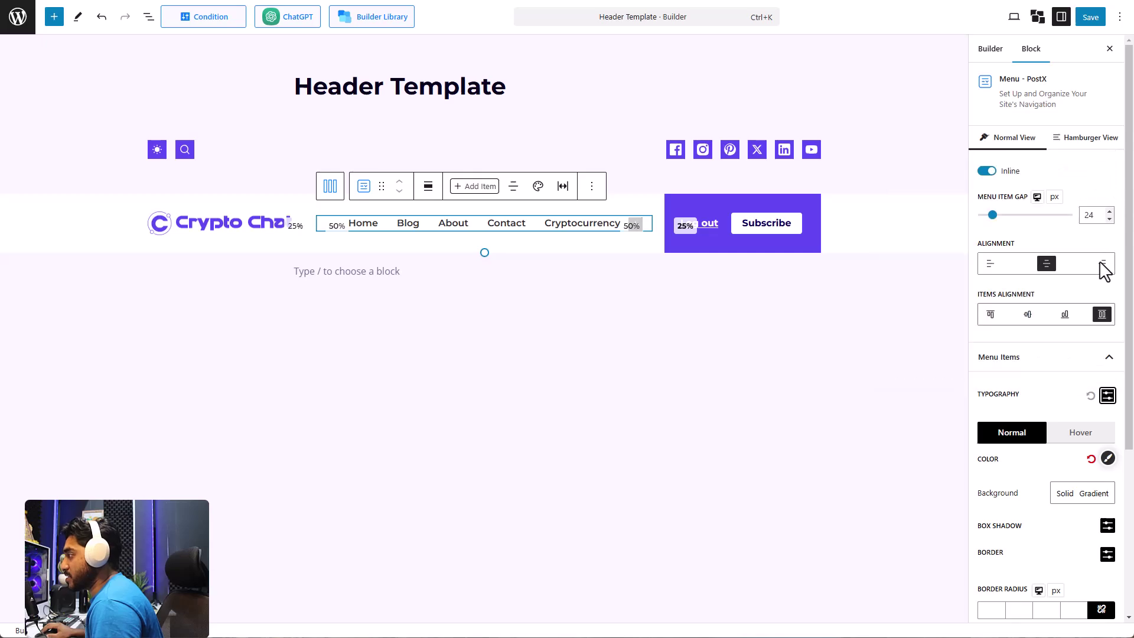
Step: Set the menu items' normal-state text color to the purple 6233D4
left_click(1070, 440)
left_click(1025, 442)
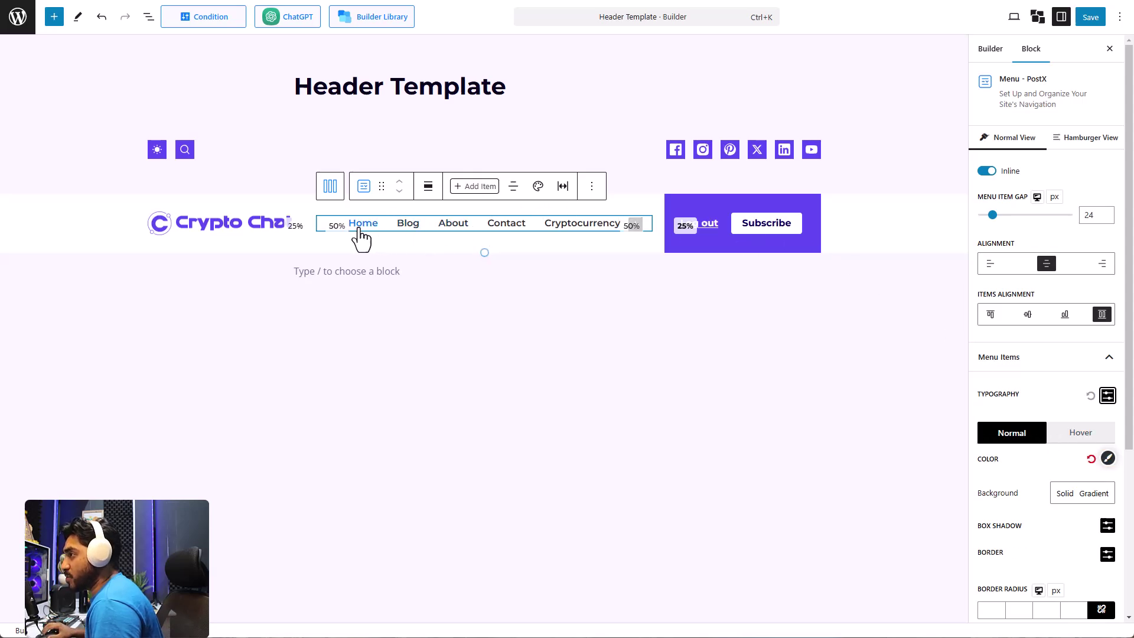
left_click(1107, 459)
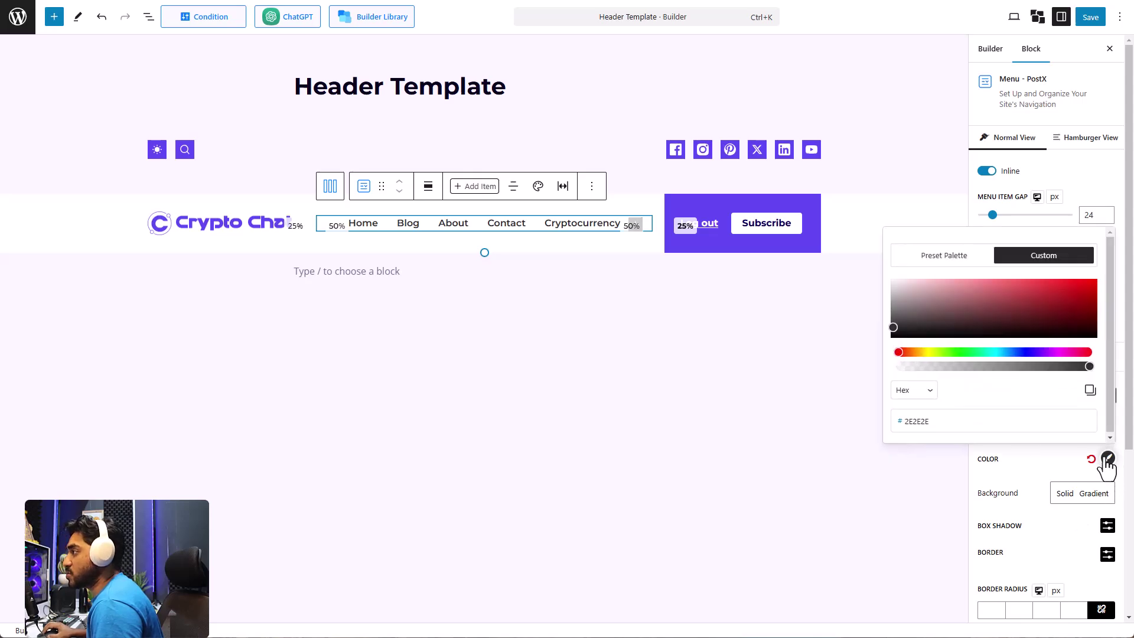
left_click_drag(1015, 353, 1041, 353)
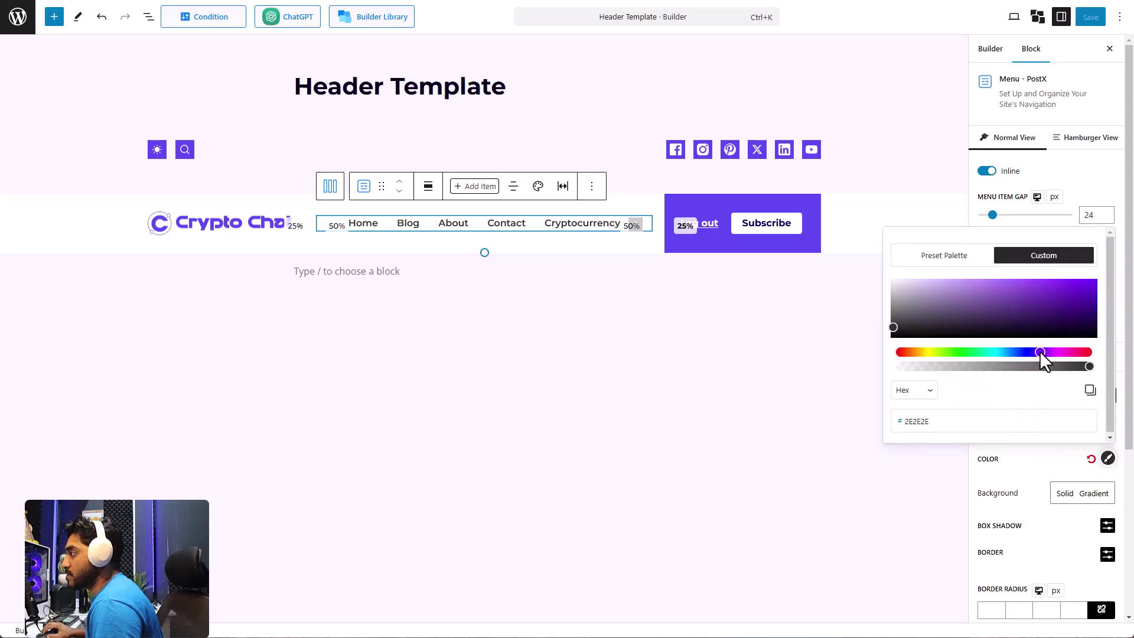
left_click_drag(1031, 300, 1045, 289)
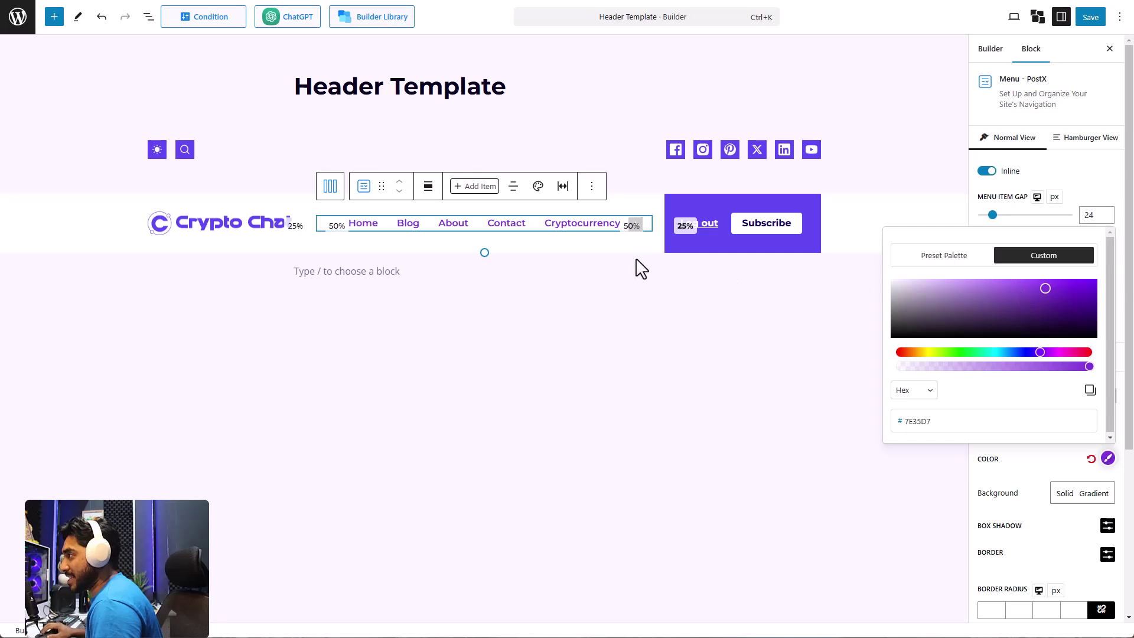
left_click(1047, 289)
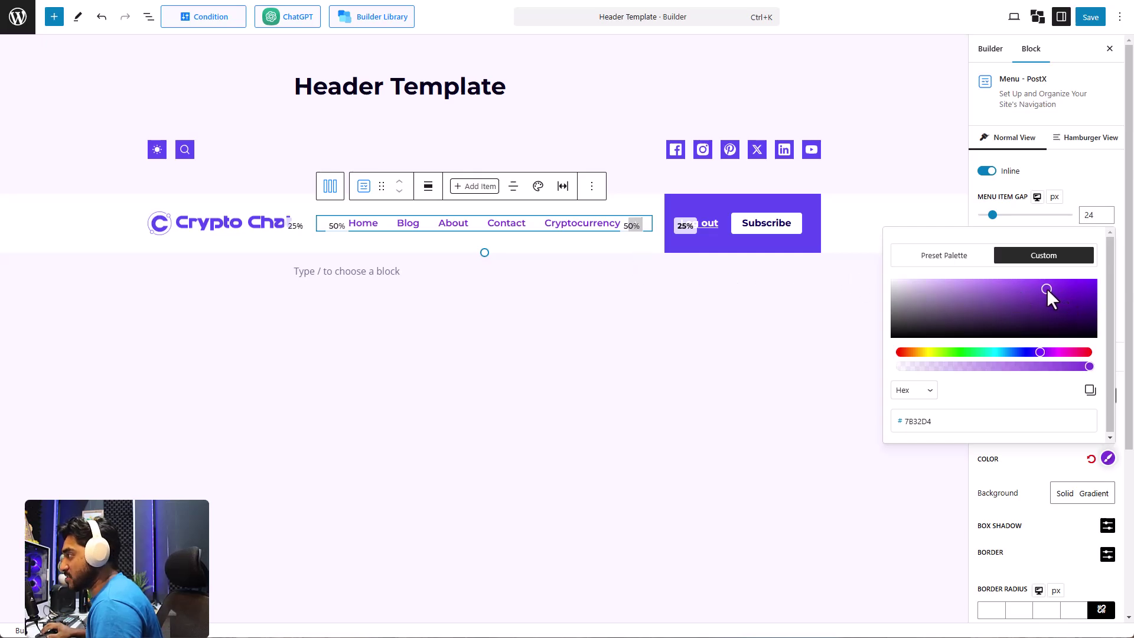
left_click(1036, 352)
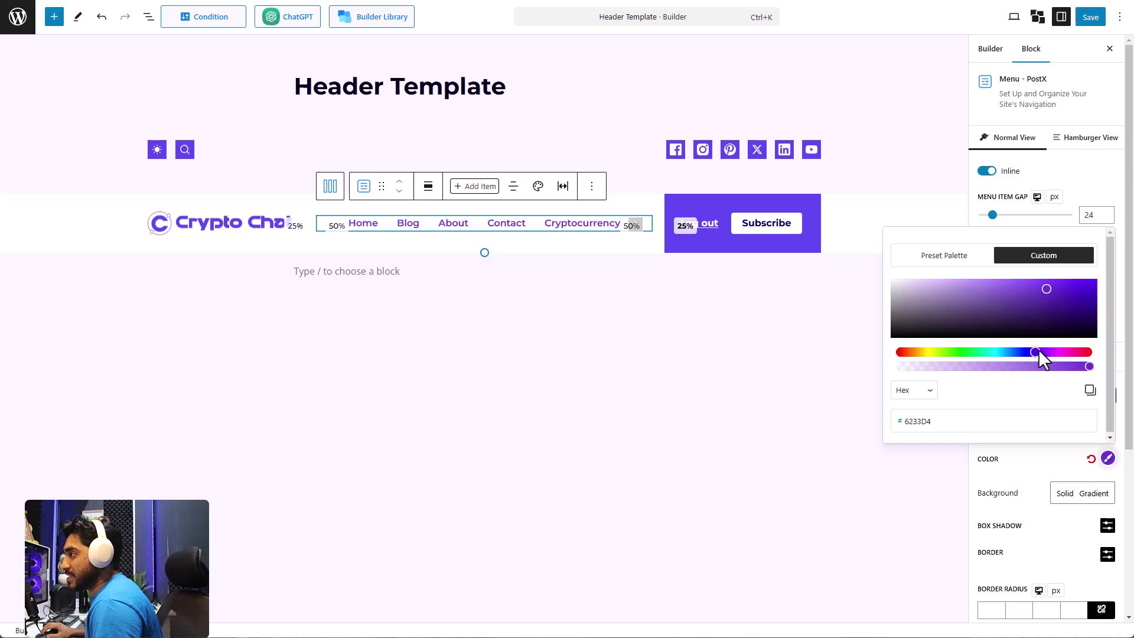
left_click(1040, 459)
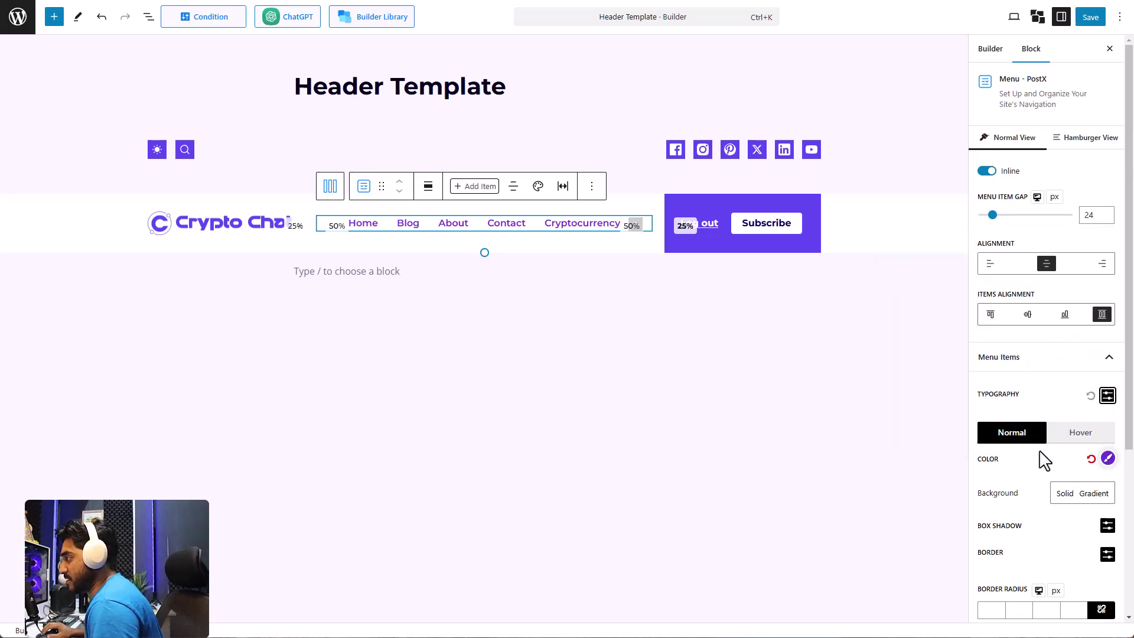
Step: Try a solid green background on the menu items, and undo it
left_click(1061, 496)
left_click(1025, 318)
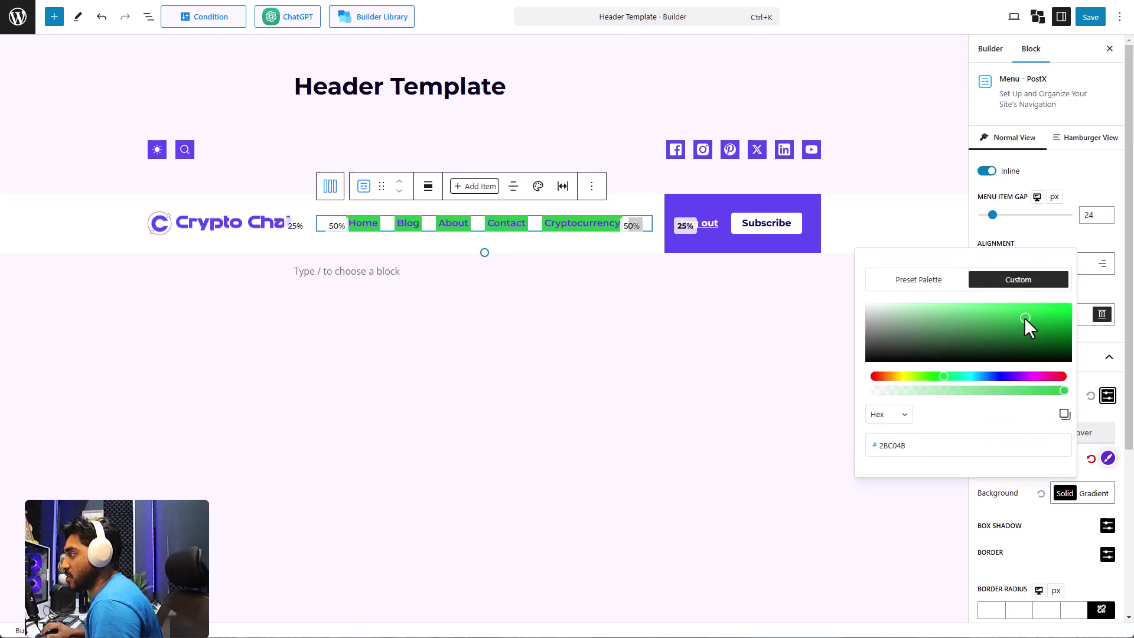
key("ctrl+z")
left_click(841, 313)
Step: Examine the menu items' box shadow, border, border radius and padding options
scroll(1058, 507, "down", 1)
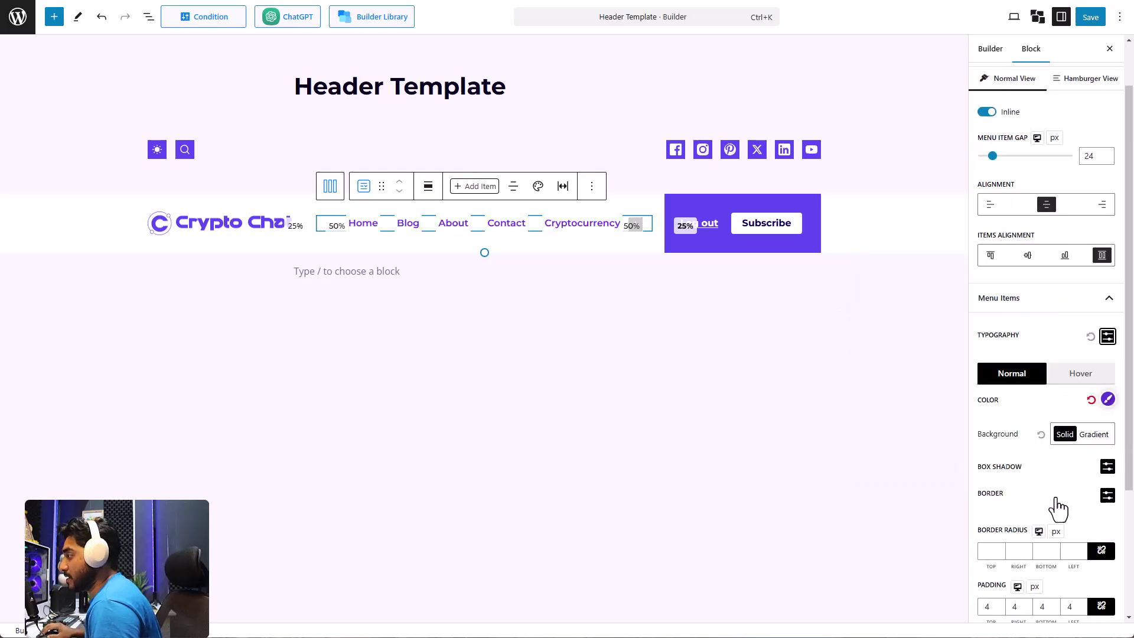
left_click(1108, 466)
left_click(1108, 467)
scroll(1114, 499, "down", 1)
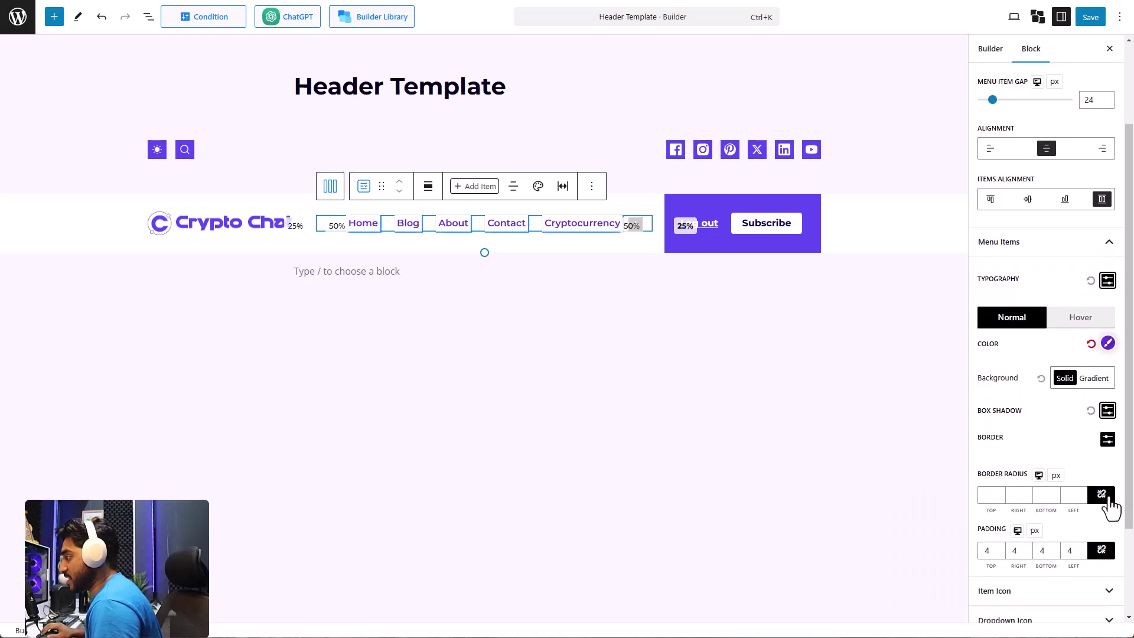
scroll(1115, 507, "down", 1)
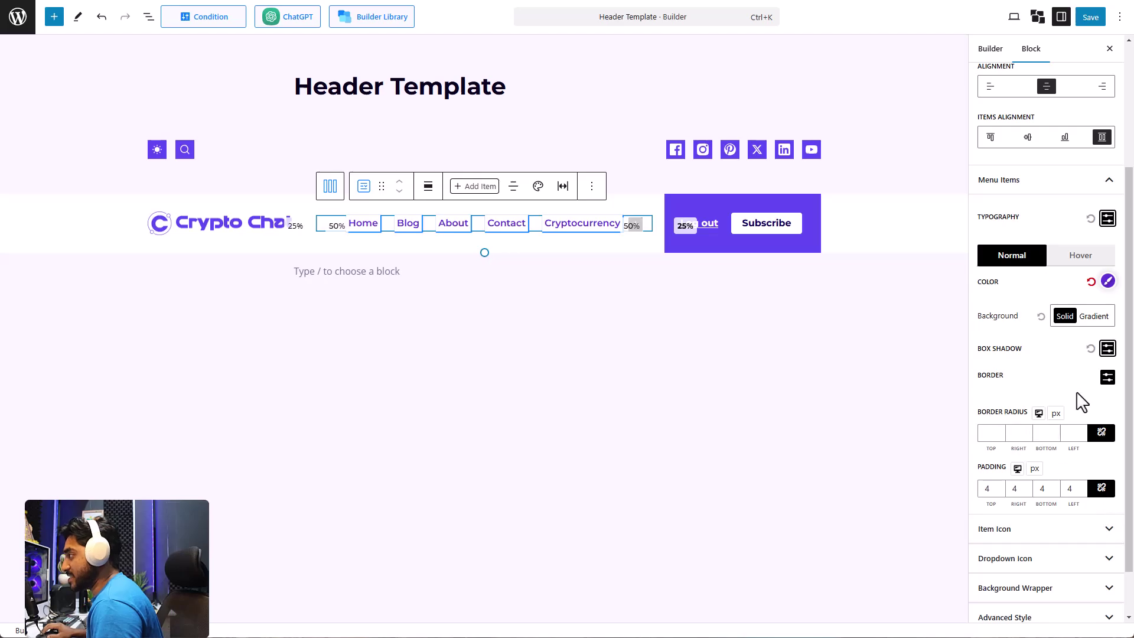
scroll(1045, 349, "up", 1)
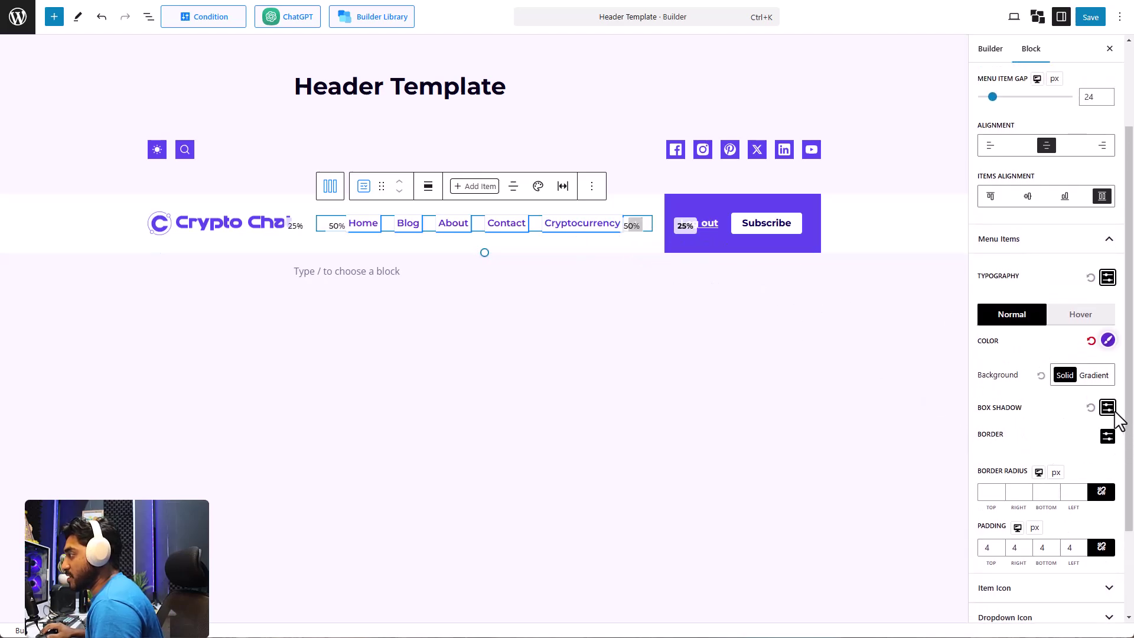
scroll(1116, 420, "up", 2)
Step: Set the menu items' hover text color to the yellow FFCC03
left_click(1085, 436)
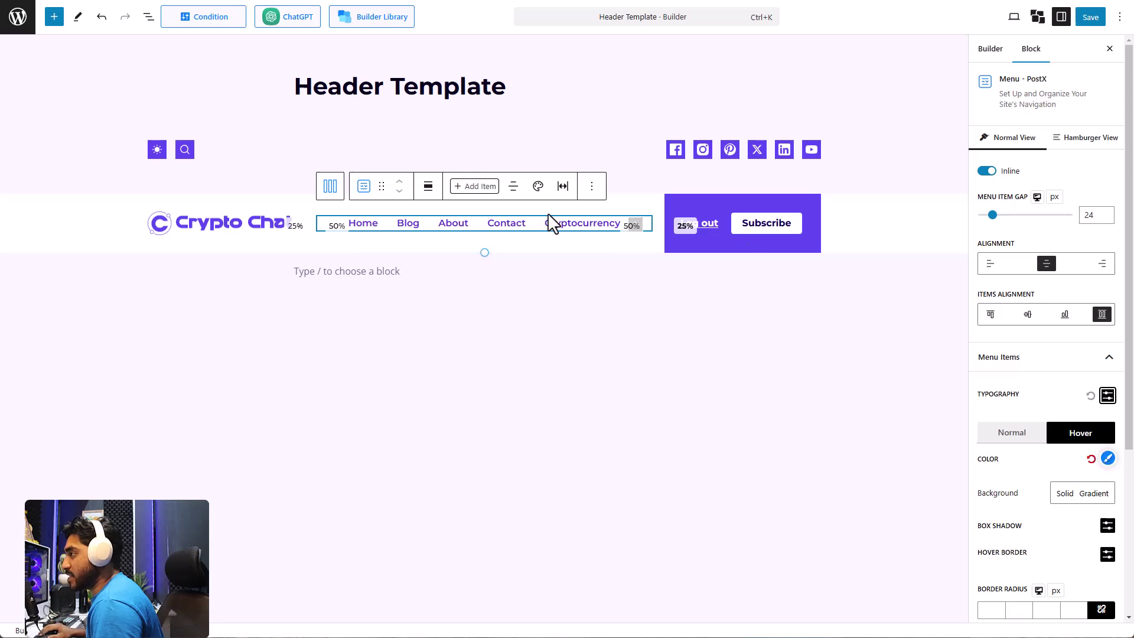
left_click(1108, 458)
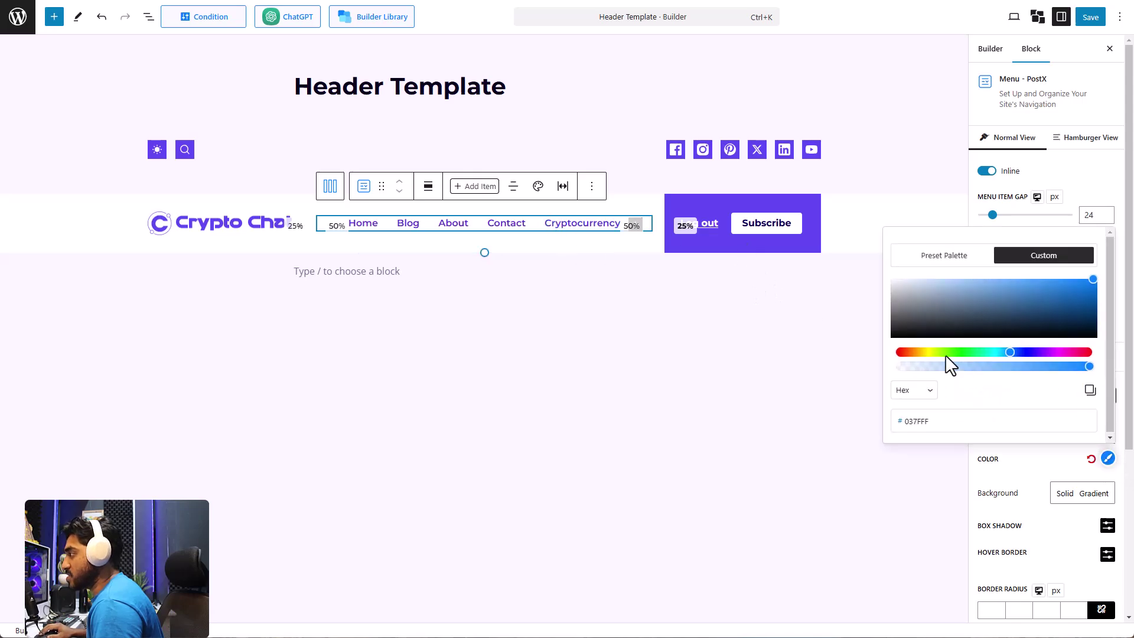
left_click_drag(946, 354, 924, 352)
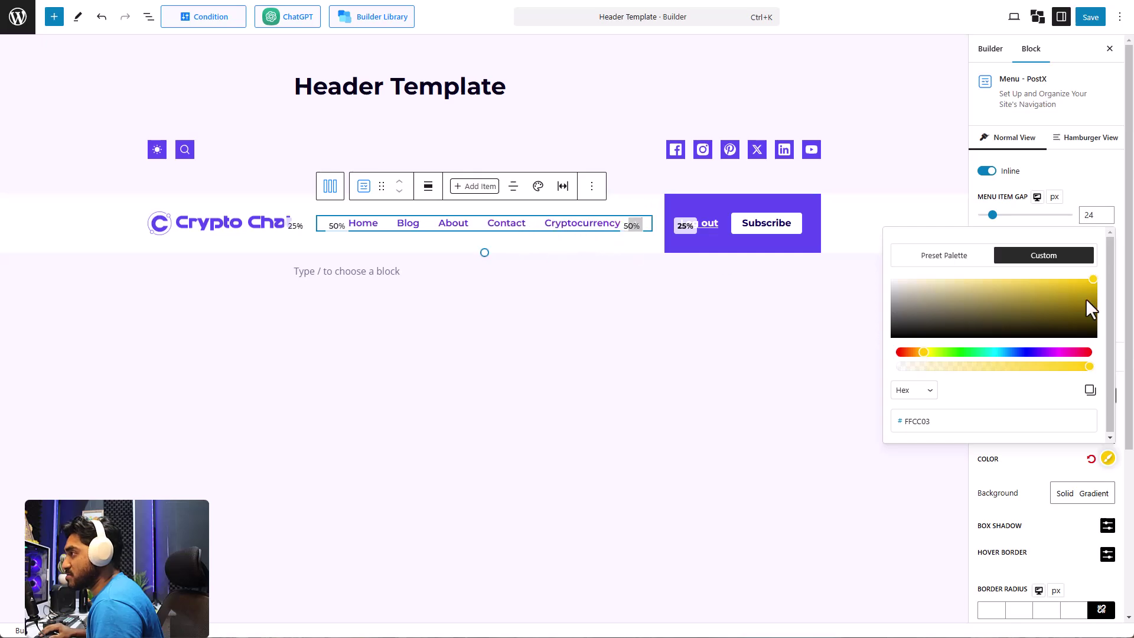
Step: Shift the menu items' hover text color to an orange hue and close the menu item settings
left_click(916, 352)
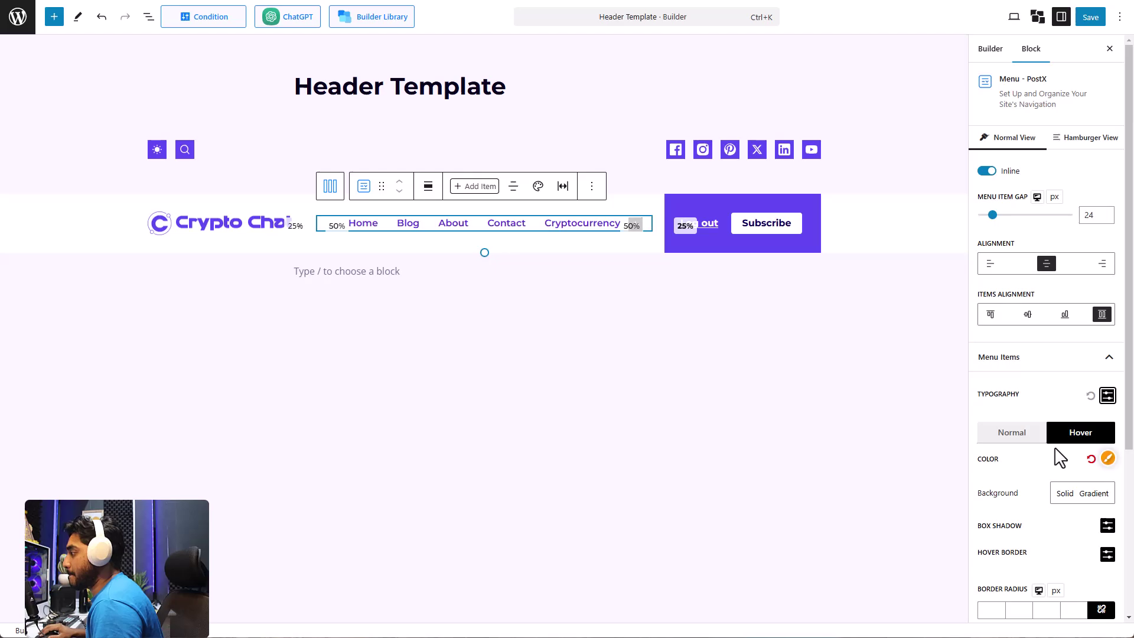
scroll(1060, 458, "down", 1)
left_click(1054, 300)
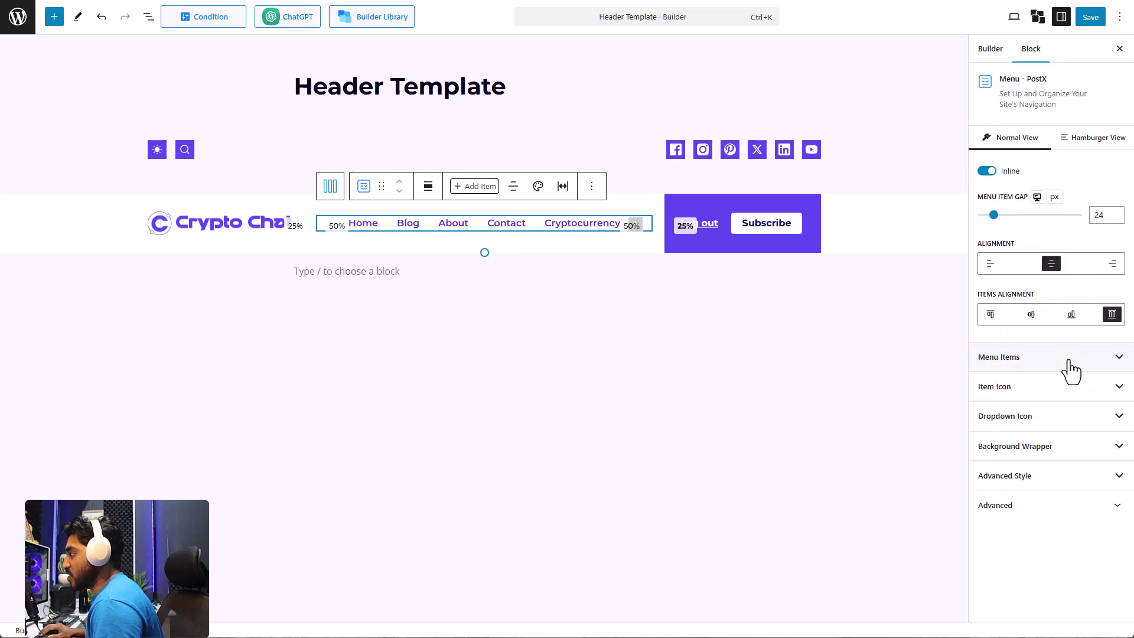
Step: Set the menu's item icon size to 34 px
left_click(1059, 394)
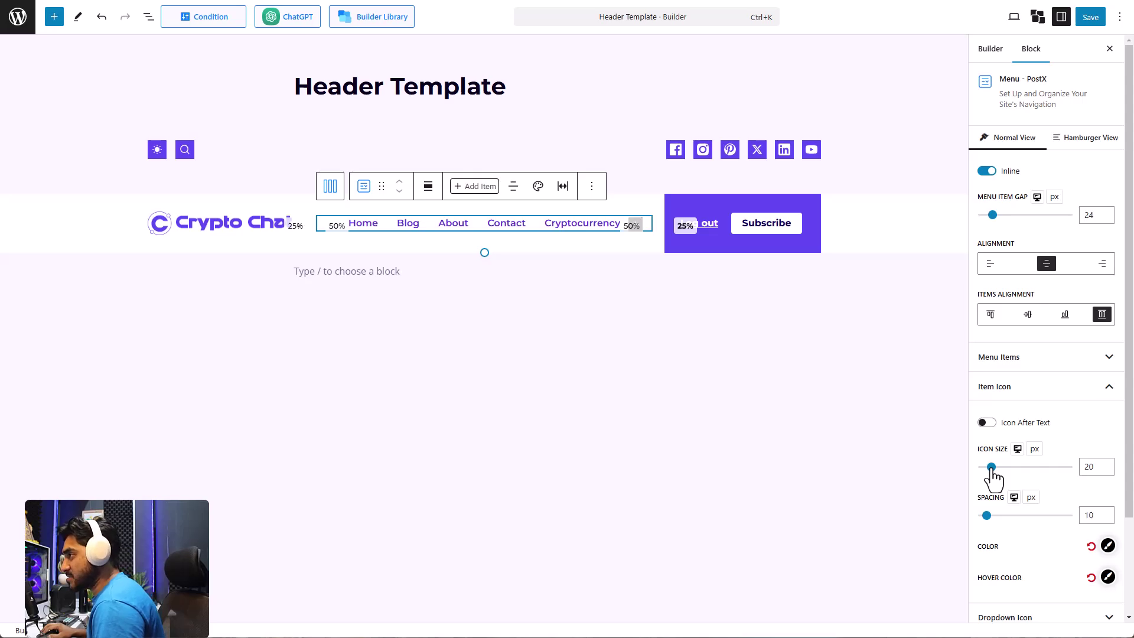
left_click_drag(991, 467, 998, 468)
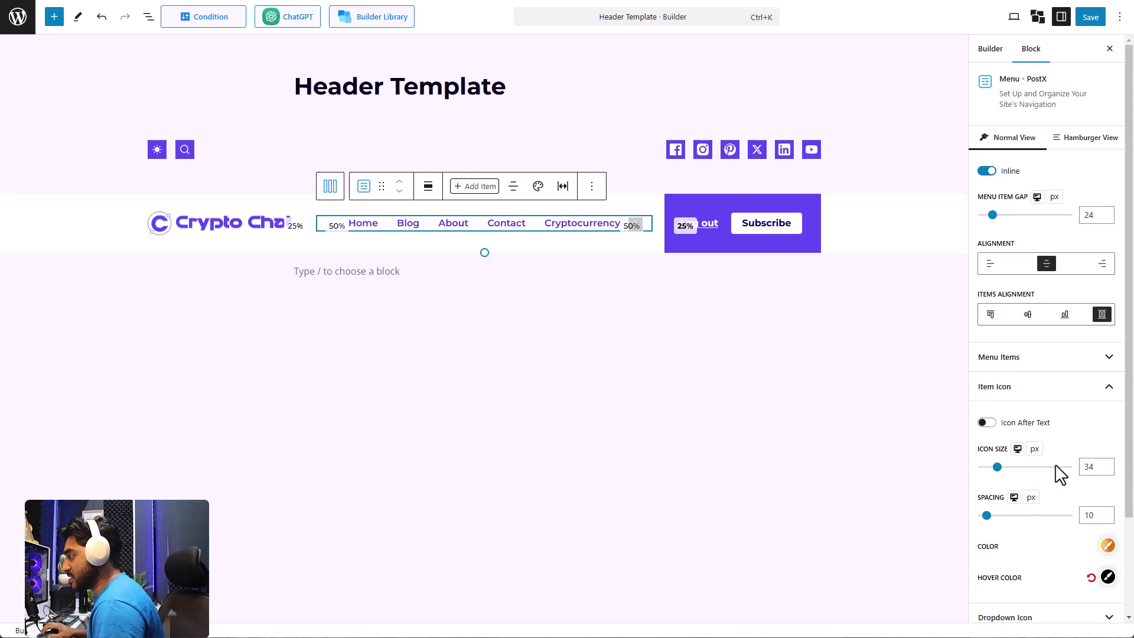
left_click(1055, 400)
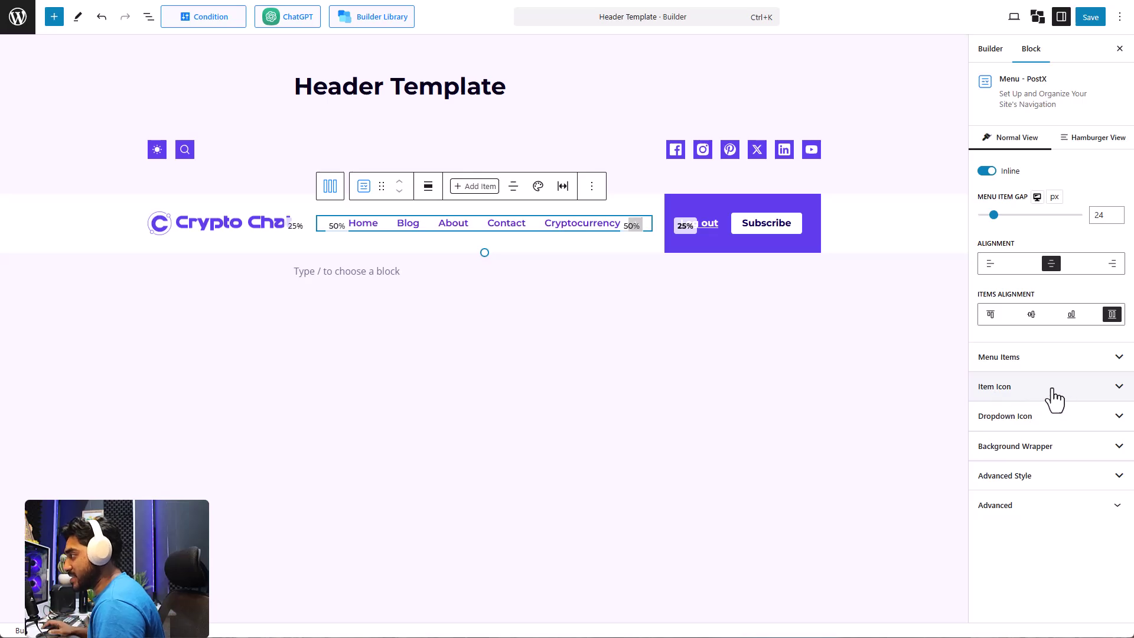
Step: Add a list submenu to the Home item and review the Menu block's dropdown icon settings
left_click(1065, 413)
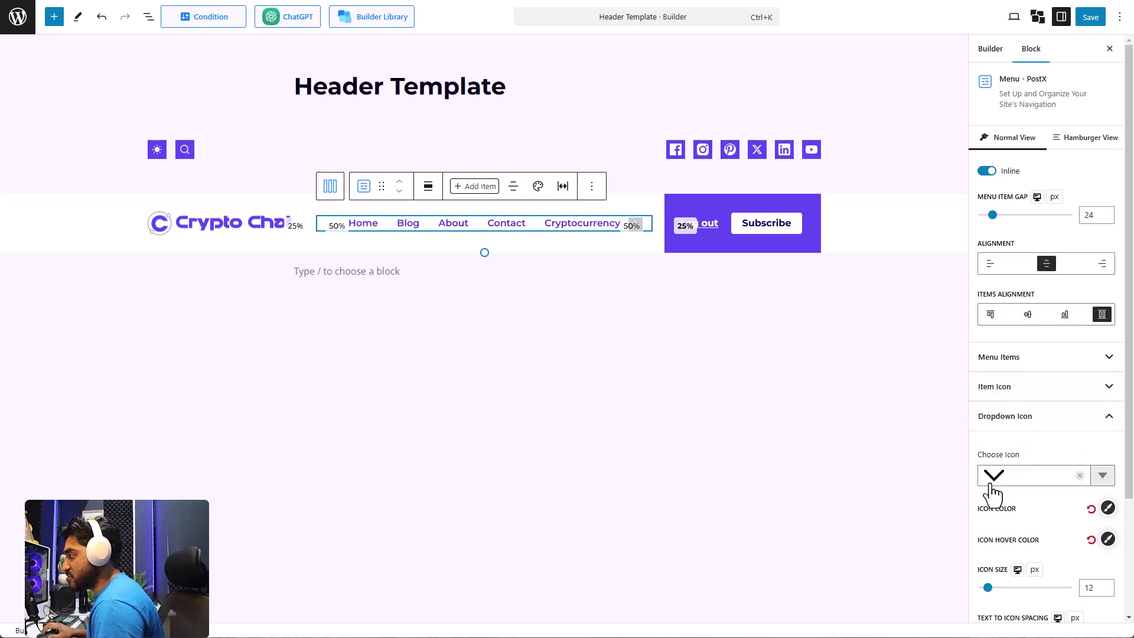
left_click(360, 227)
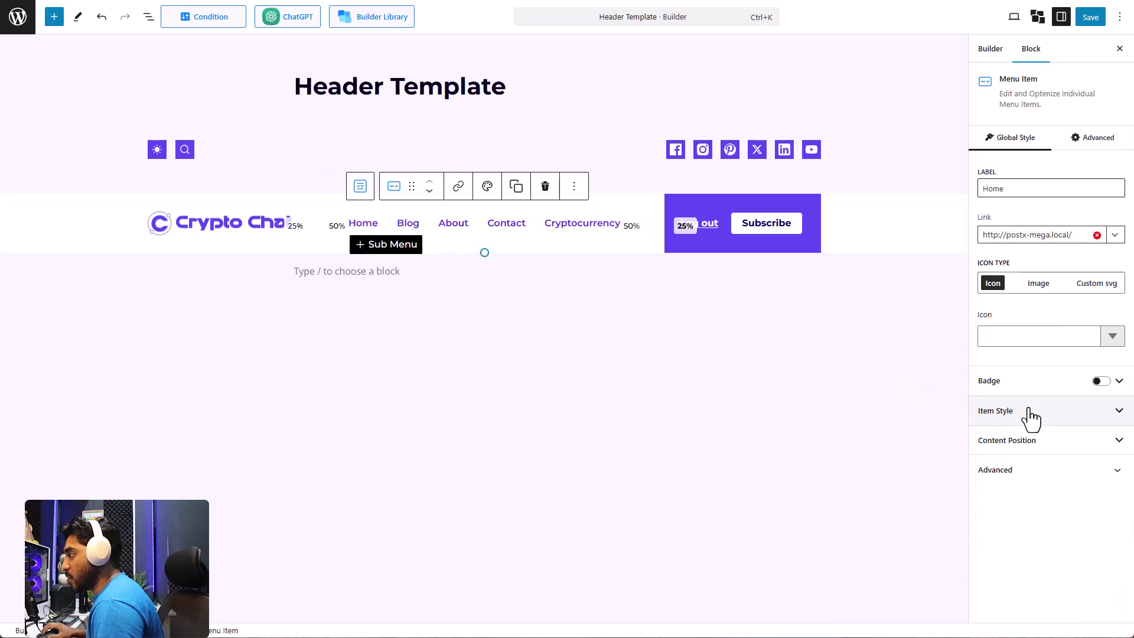
left_click(362, 187)
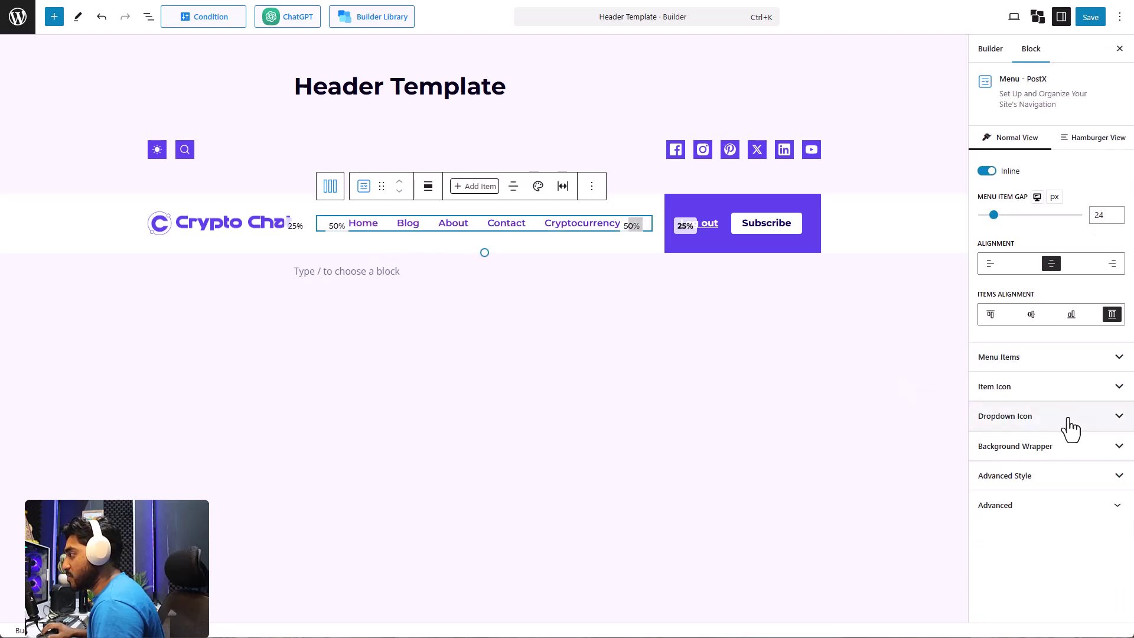
left_click(1072, 420)
scroll(1051, 472, "down", 2)
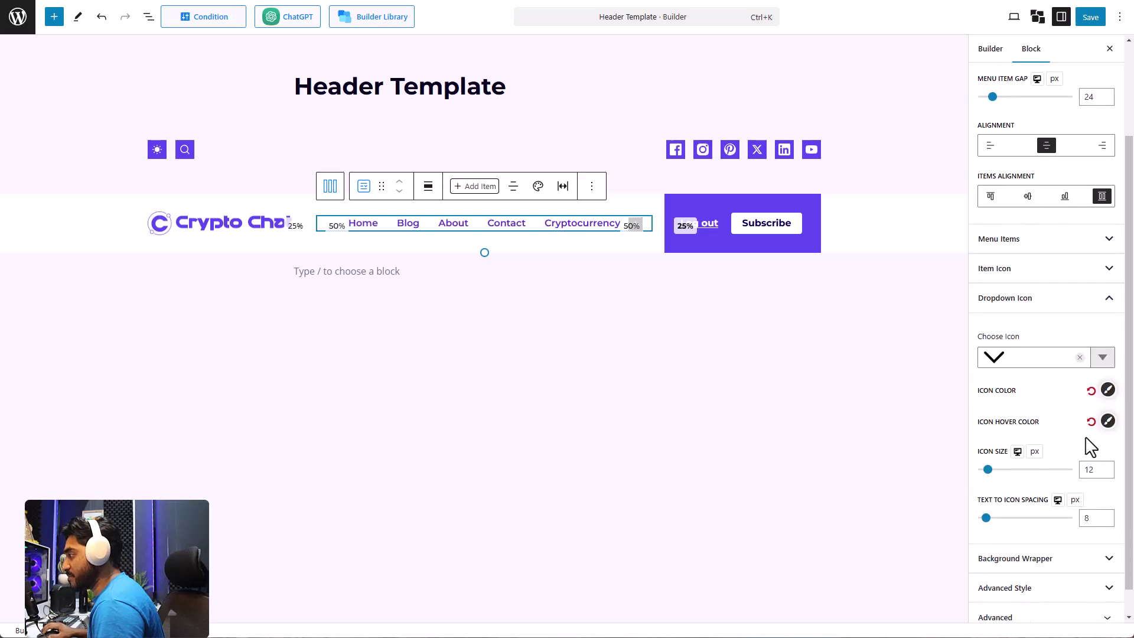
scroll(1079, 449, "down", 1)
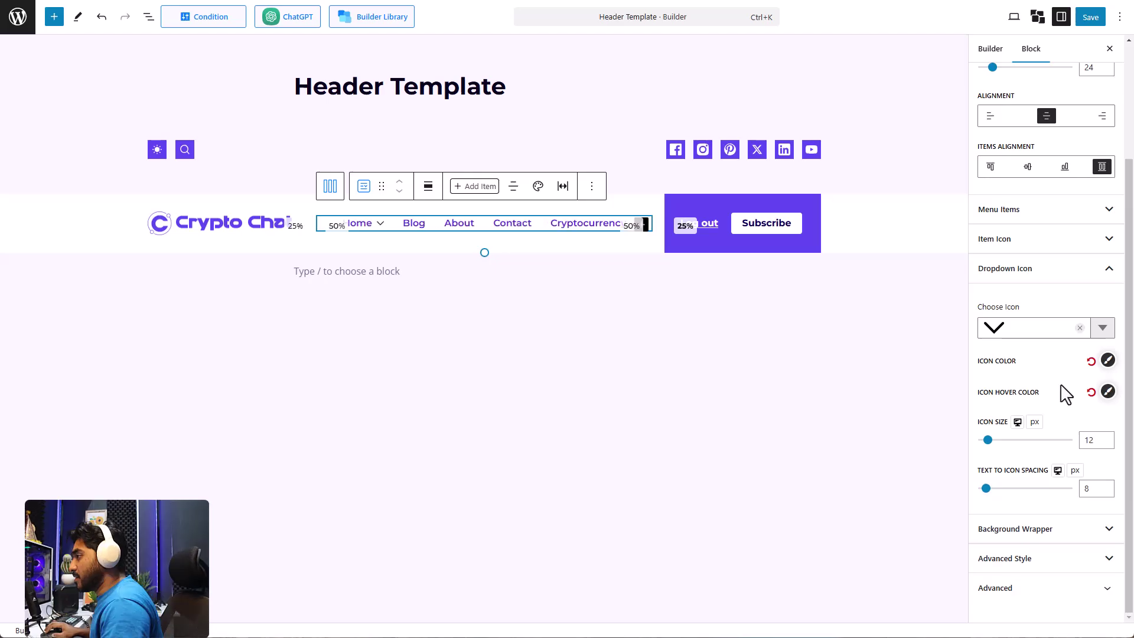
Step: Try gradient, image and solid backgrounds on the menu's background wrapper, and reset the background
left_click(1066, 534)
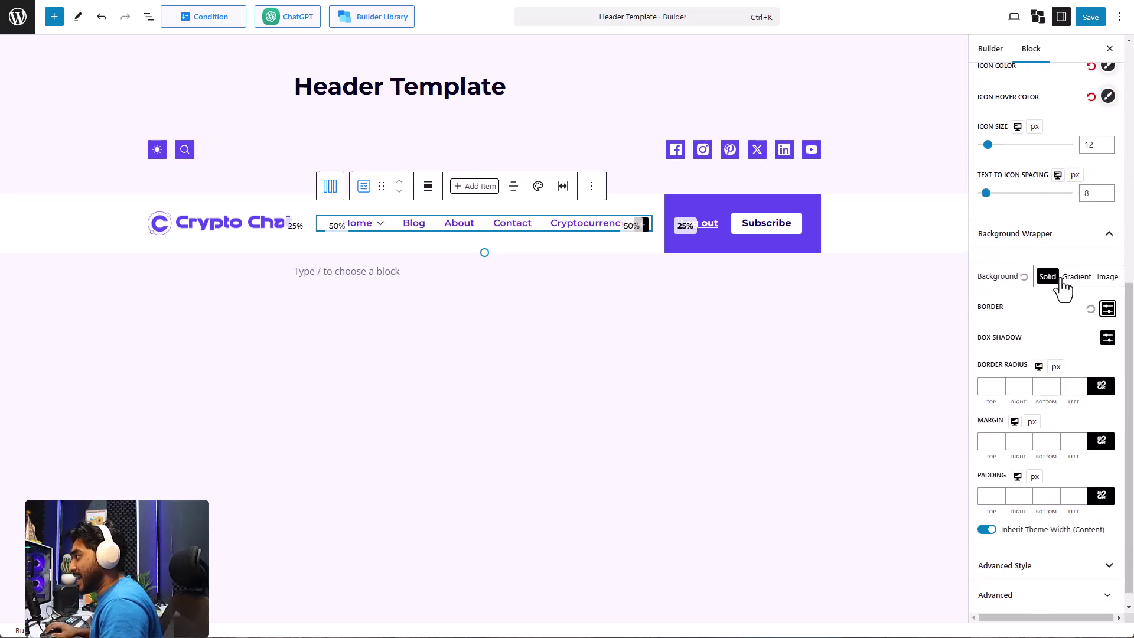
left_click(1074, 278)
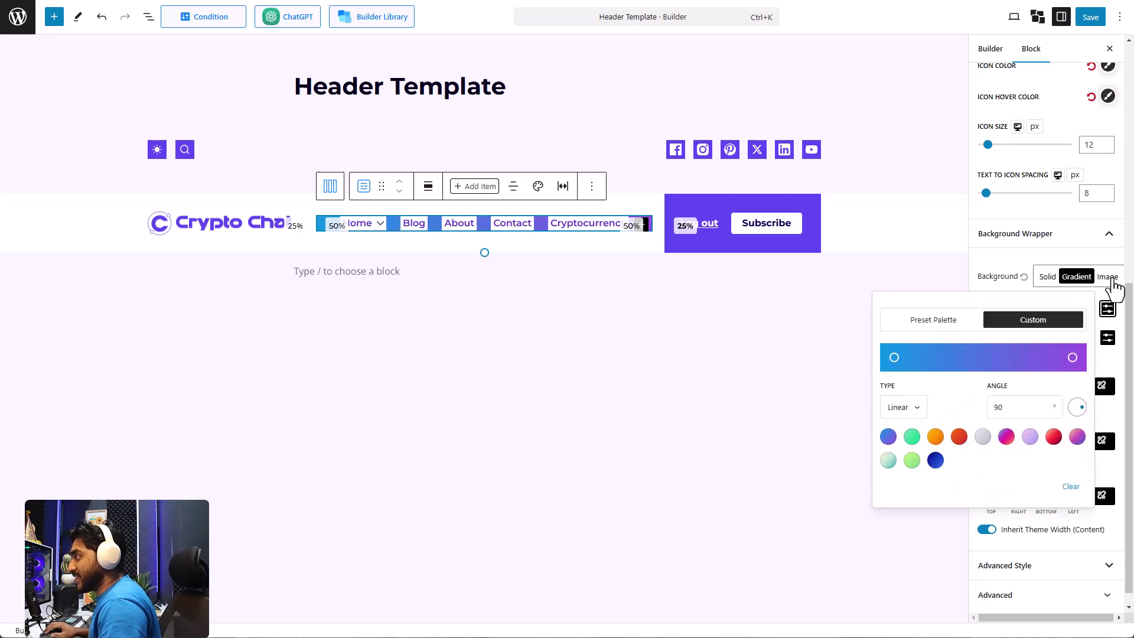
left_click(1108, 278)
left_click(1047, 277)
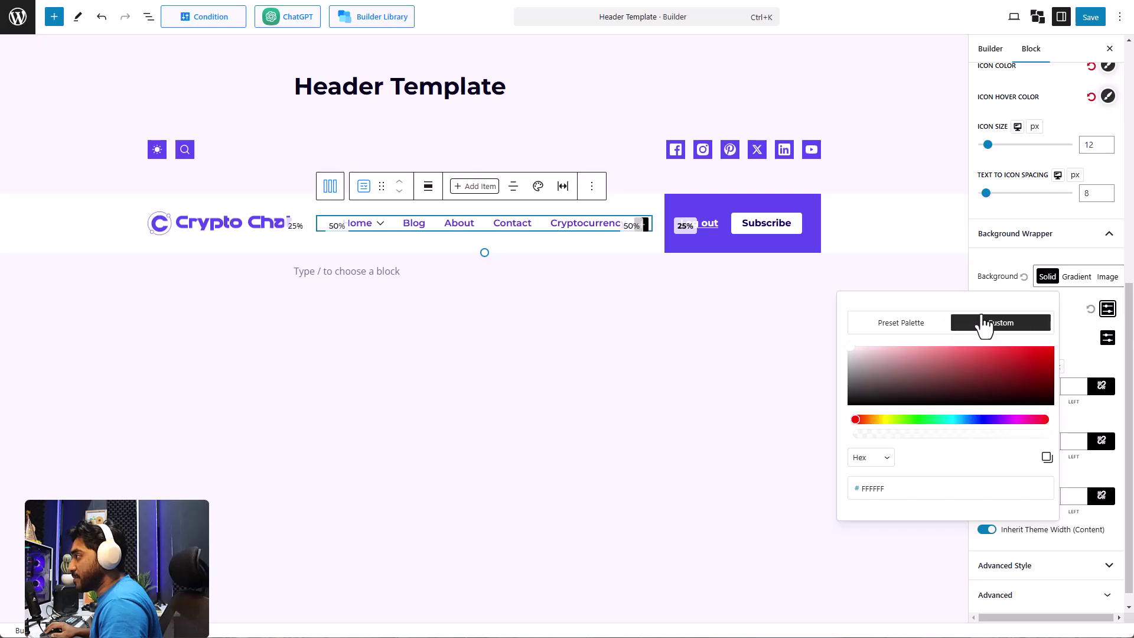
left_click(1025, 277)
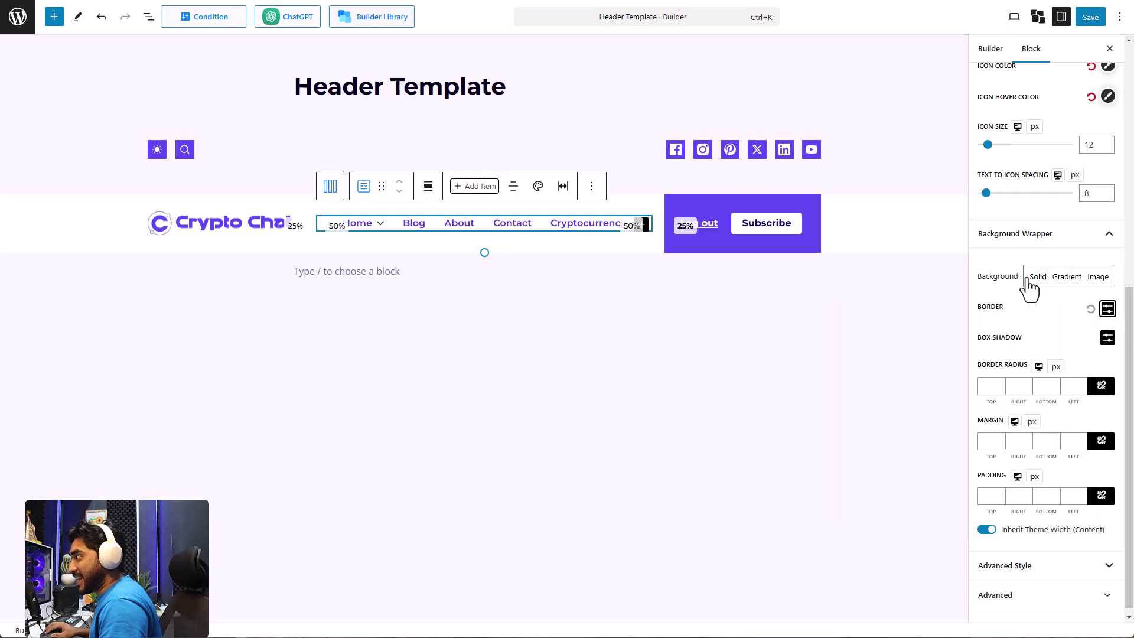
Step: Set the background wrapper's solid border width to 1 on all four sides
left_click(1107, 309)
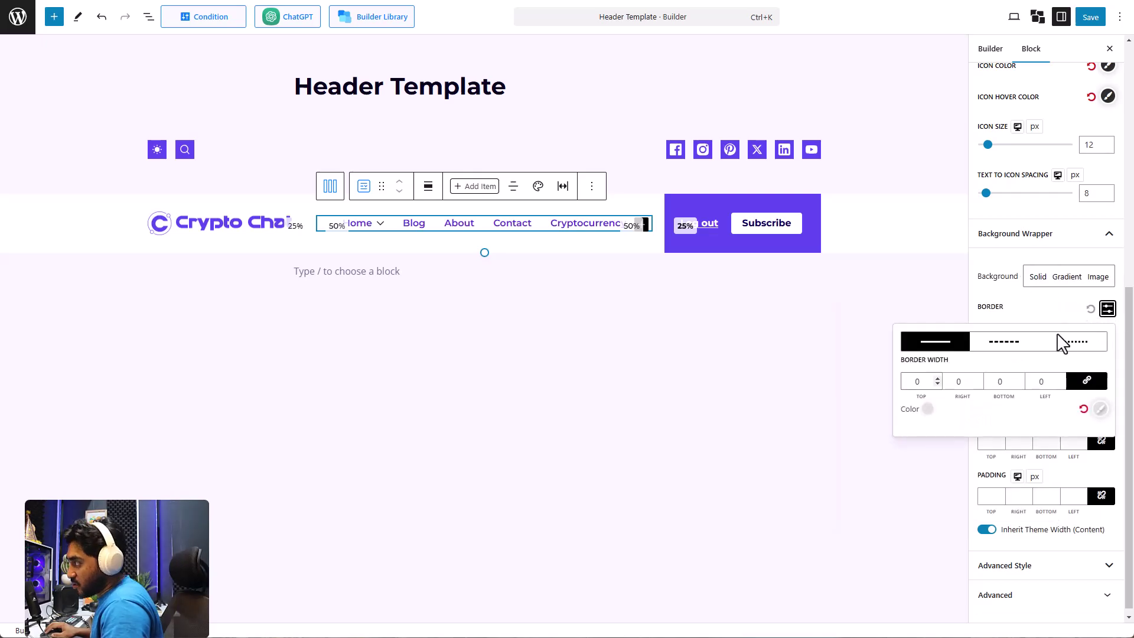
left_click(937, 378)
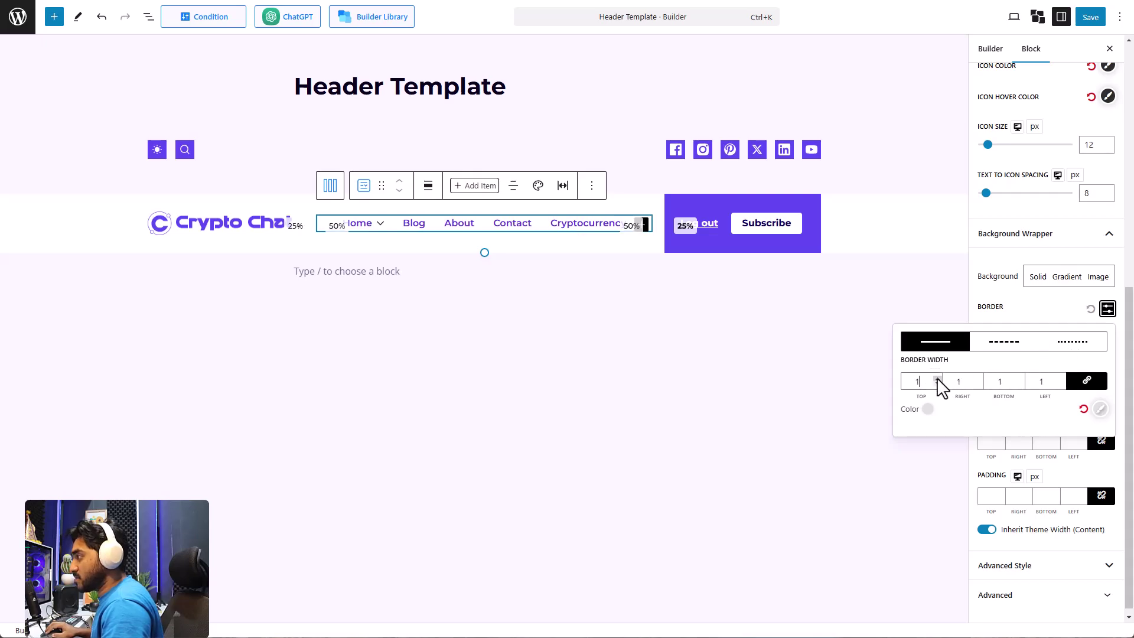
left_click(1033, 316)
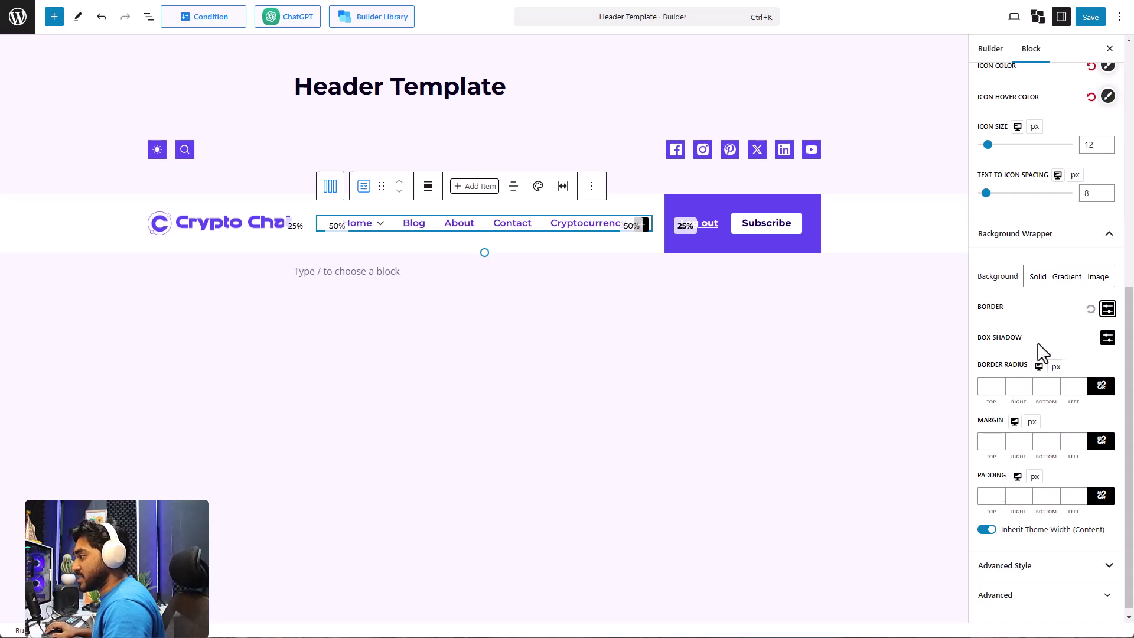
Step: Examine the Menu block's advanced style options: ID, z-index, custom CSS, device visibility and additional CSS classes
left_click(1062, 573)
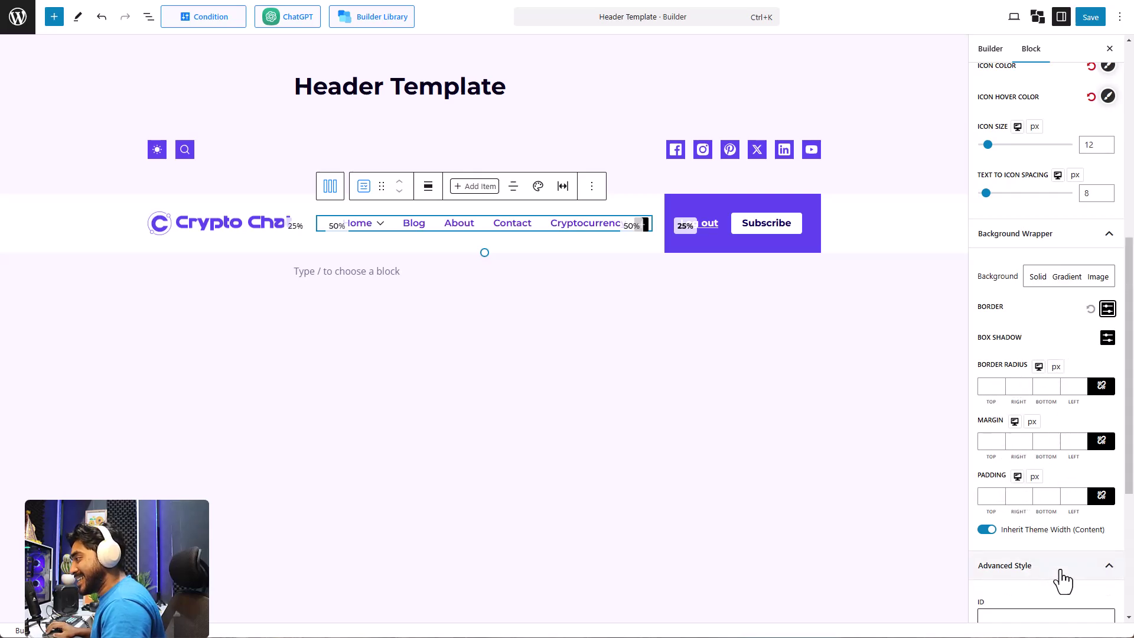
scroll(1064, 577, "down", 4)
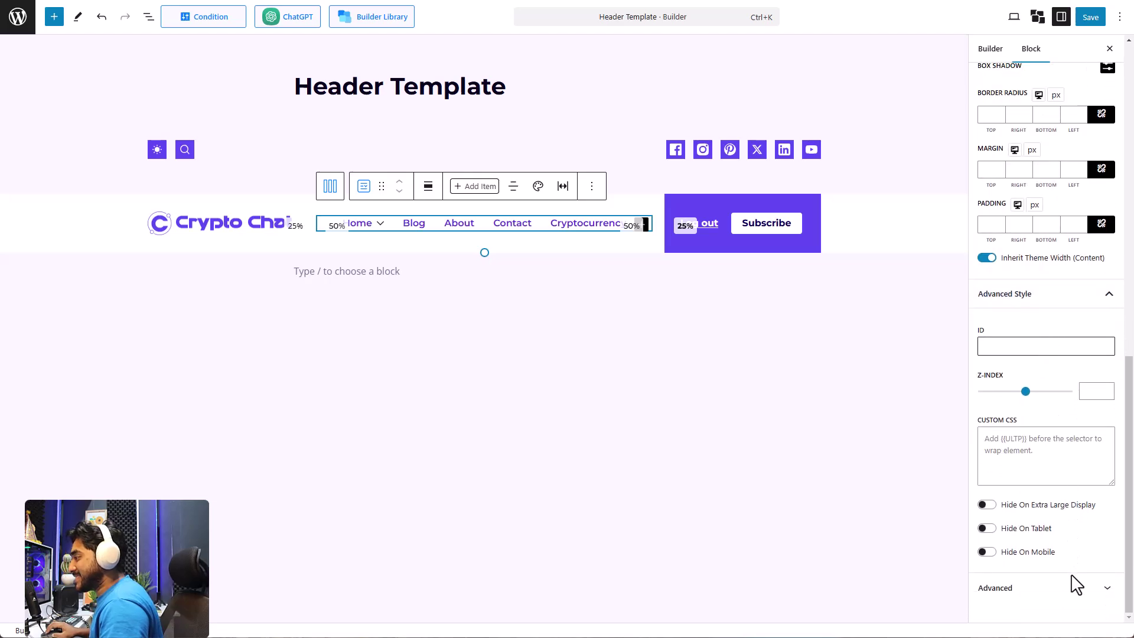
left_click(1069, 588)
scroll(1065, 420, "down", 2)
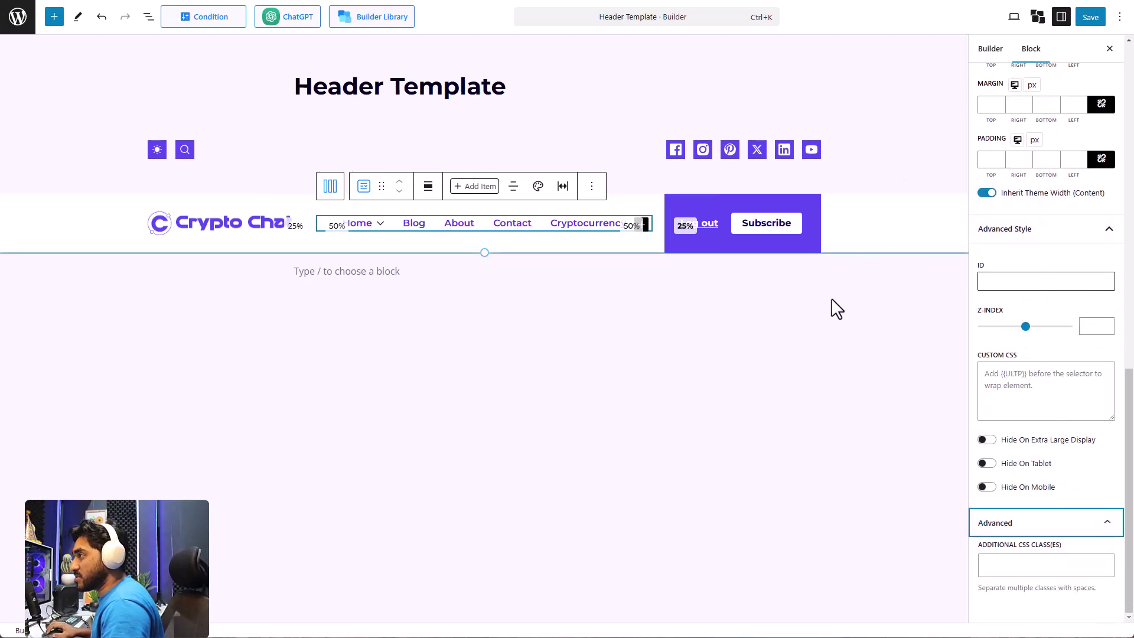
scroll(1033, 420, "up", 1)
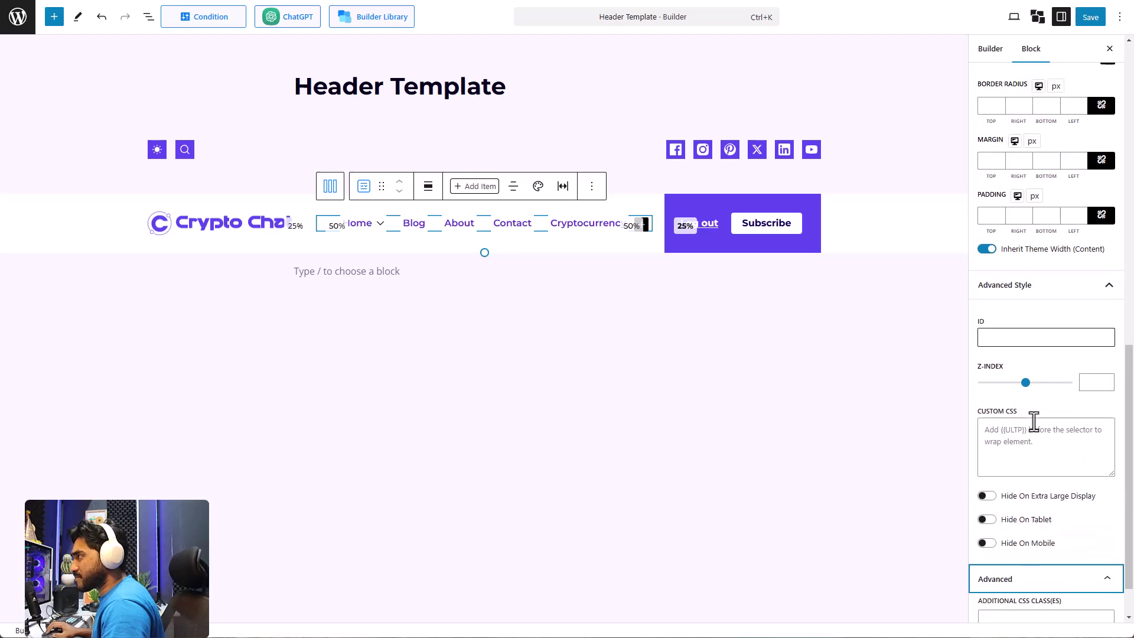
left_click(1076, 302)
scroll(1072, 366, "up", 5)
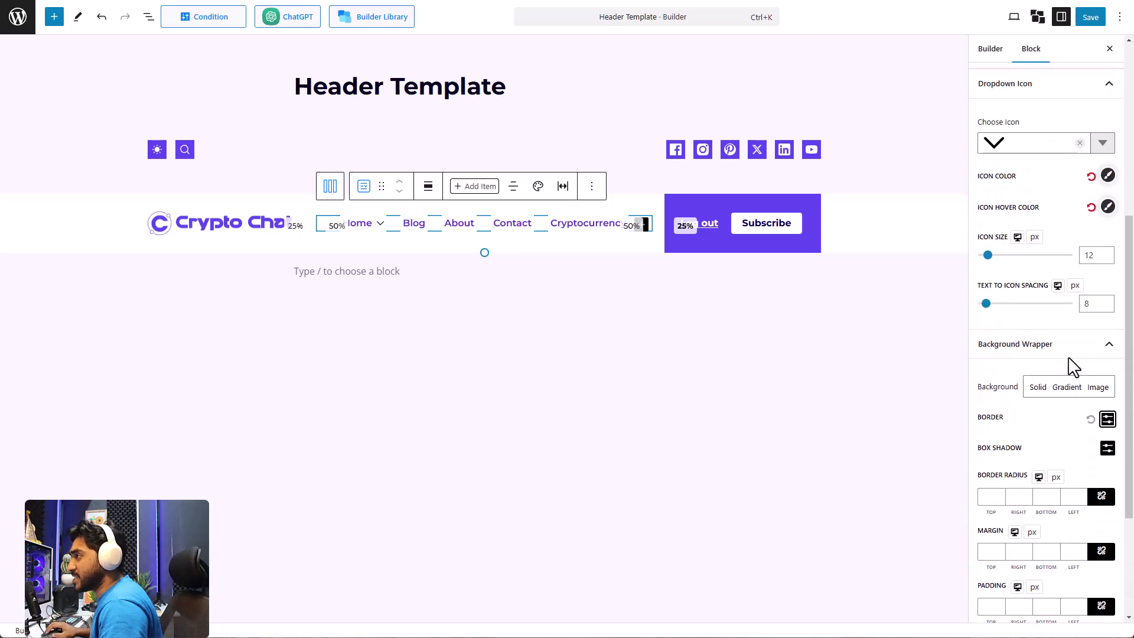
Step: Rename the Home menu item as Bitcoin and the Blog menu item as Doge
left_click(366, 230)
key("ctrl+a")
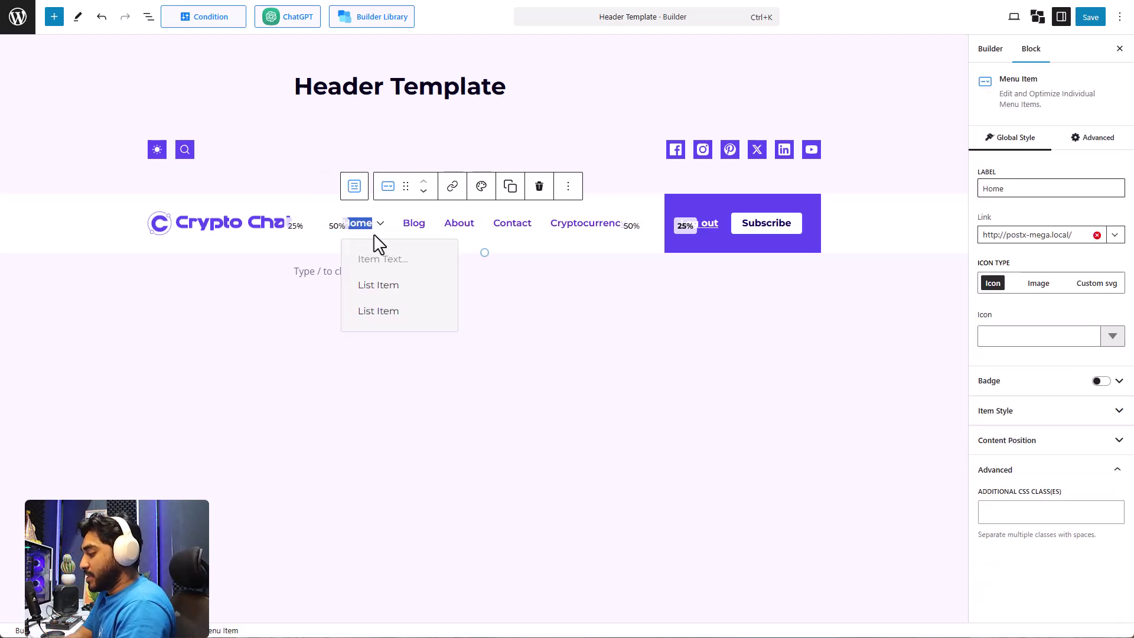
type("Bit")
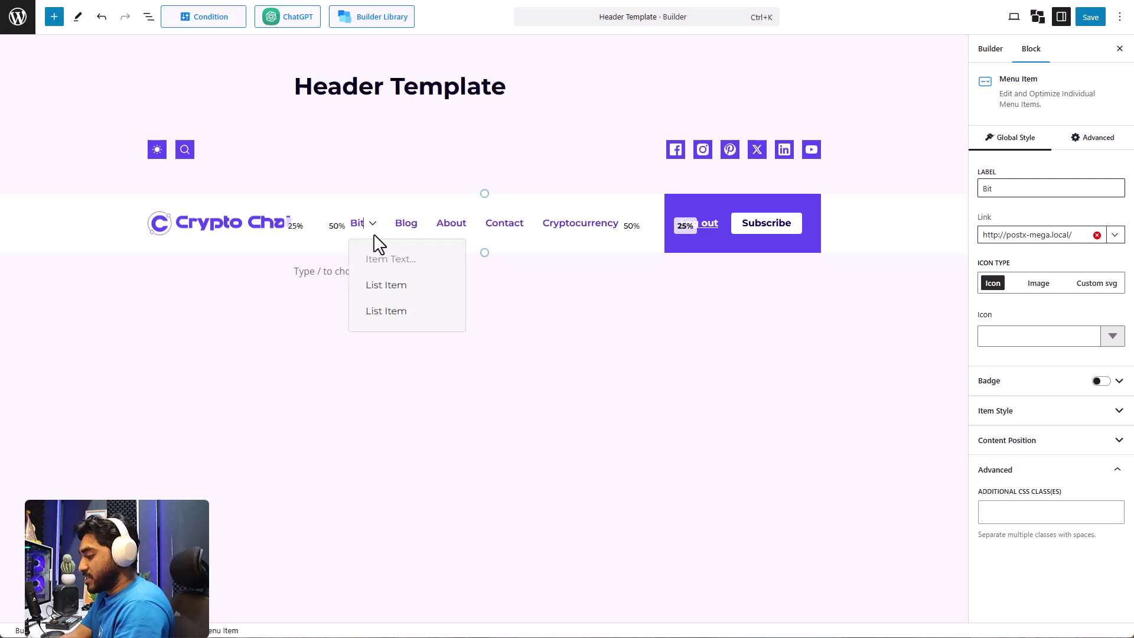
type("coin")
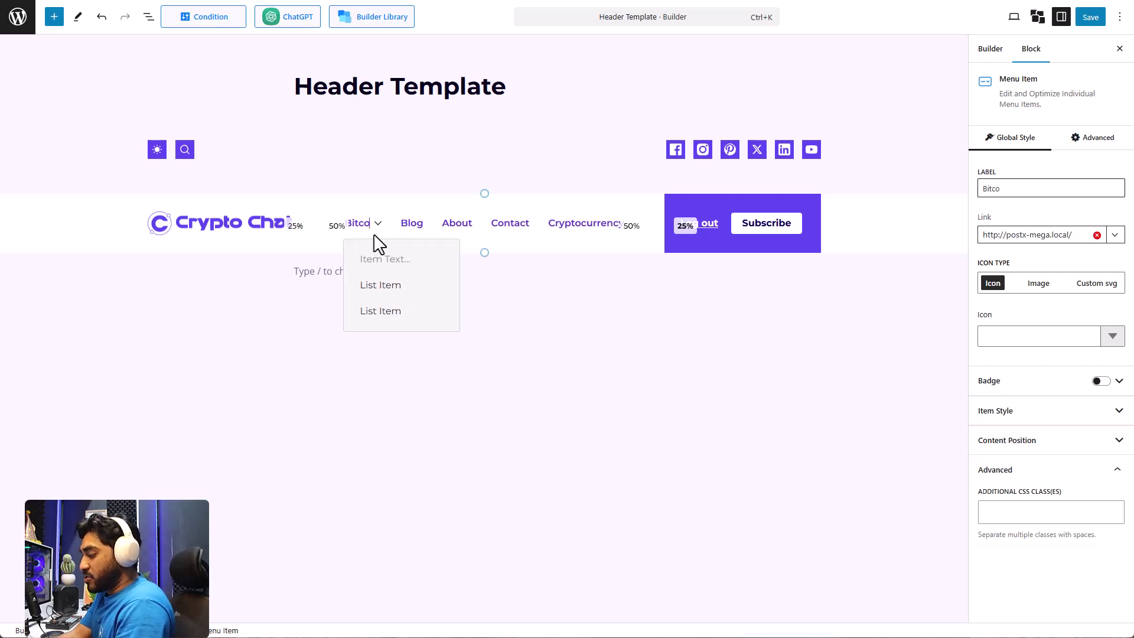
left_click(416, 222)
key("ctrl+a")
type("Doge")
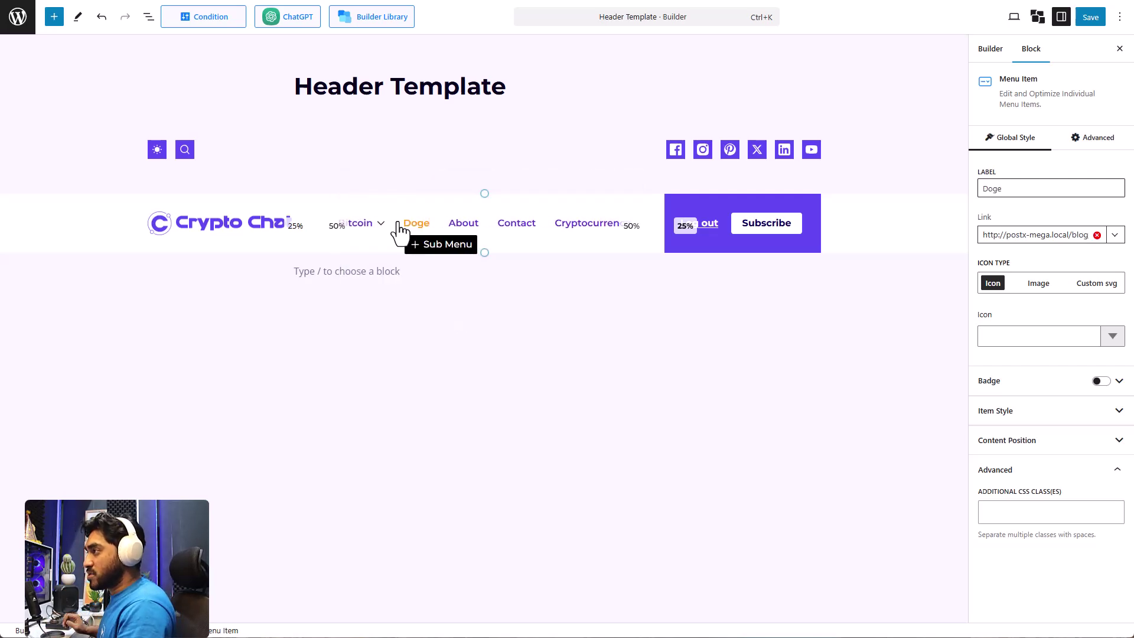
Step: Rename the About menu item as Ethe and delete the Contact menu item
left_click(461, 224)
key("ctrl+a")
key("ctrl+a")
left_click(464, 228)
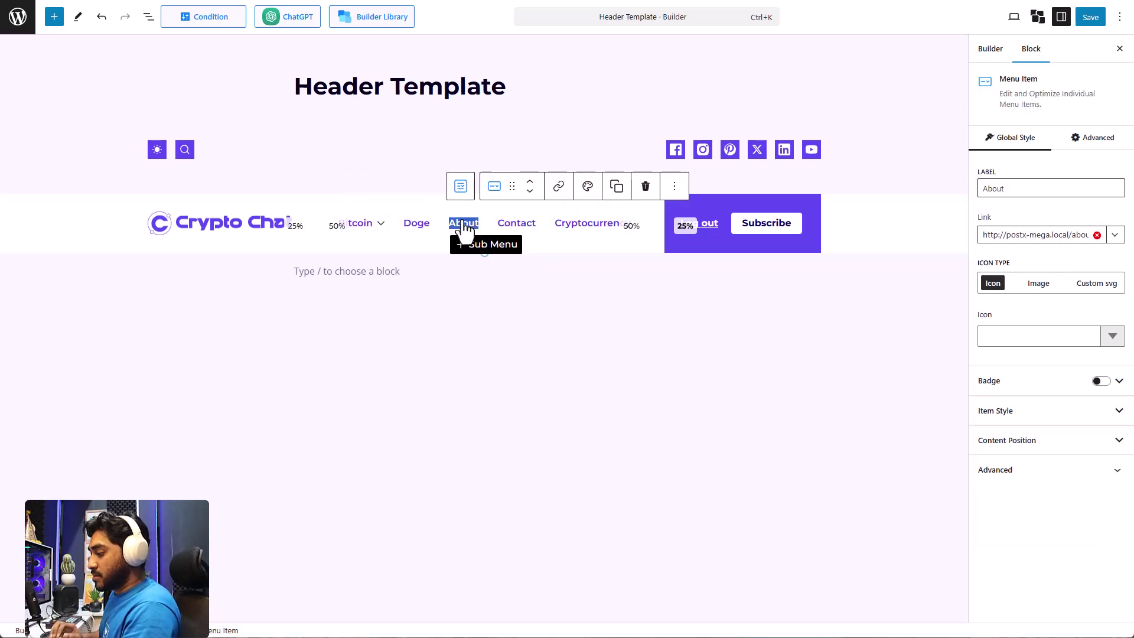
type("Ethe")
left_click(514, 226)
key("BackSpace")
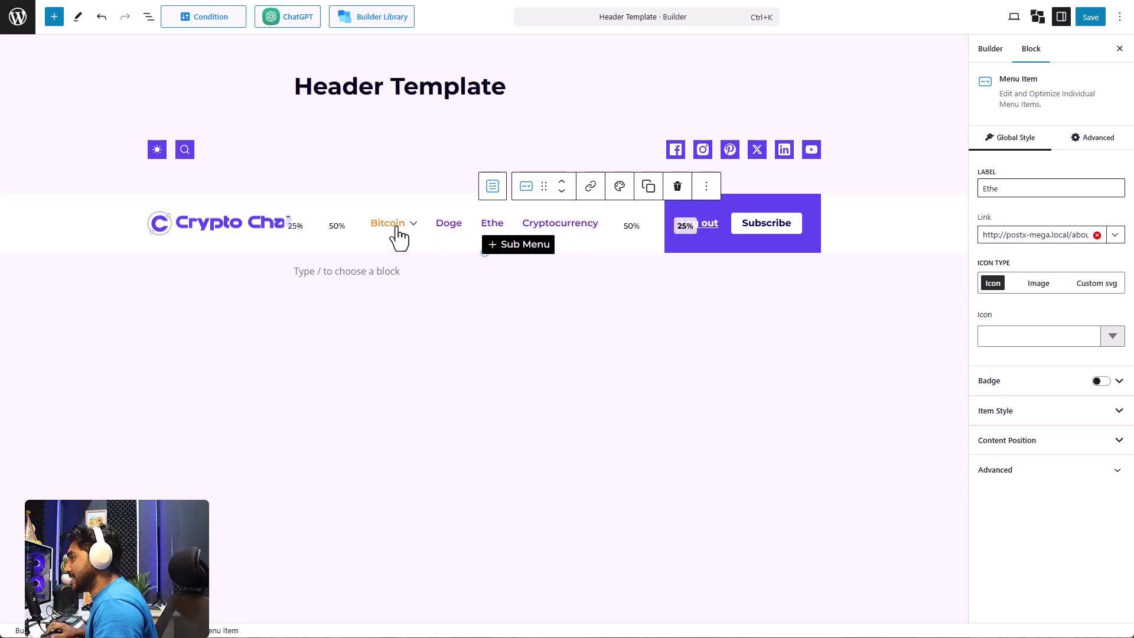
left_click(448, 227)
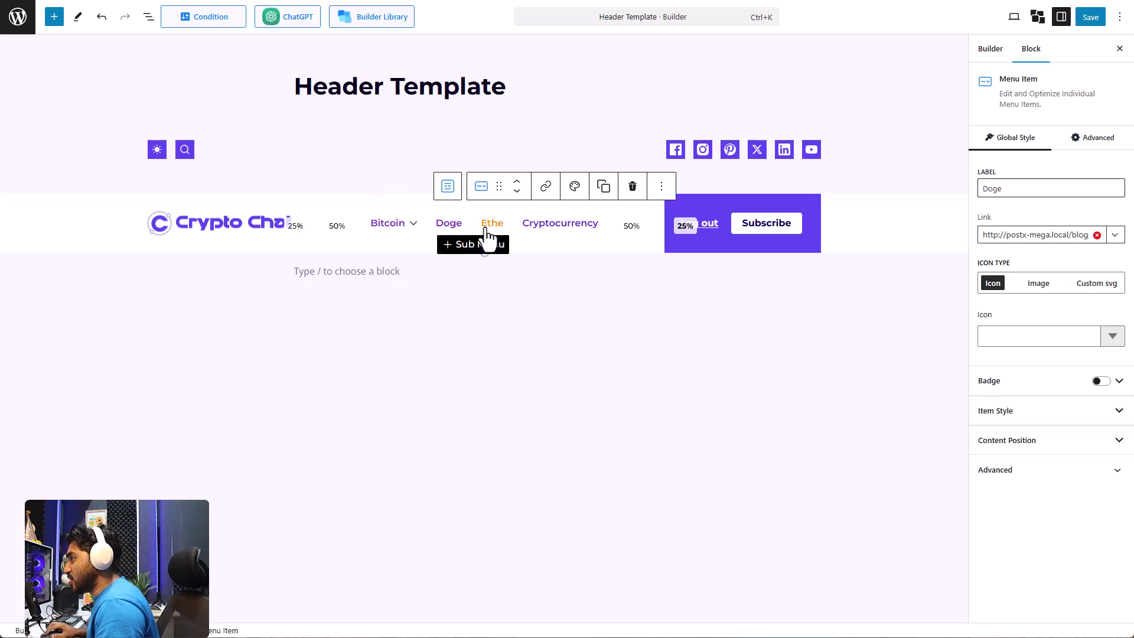
left_click(488, 227)
left_click(540, 230)
Step: Give the Bitcoin menu item a custom SVG icon by pasting the copied Bitcoin SVG code
left_click(397, 230)
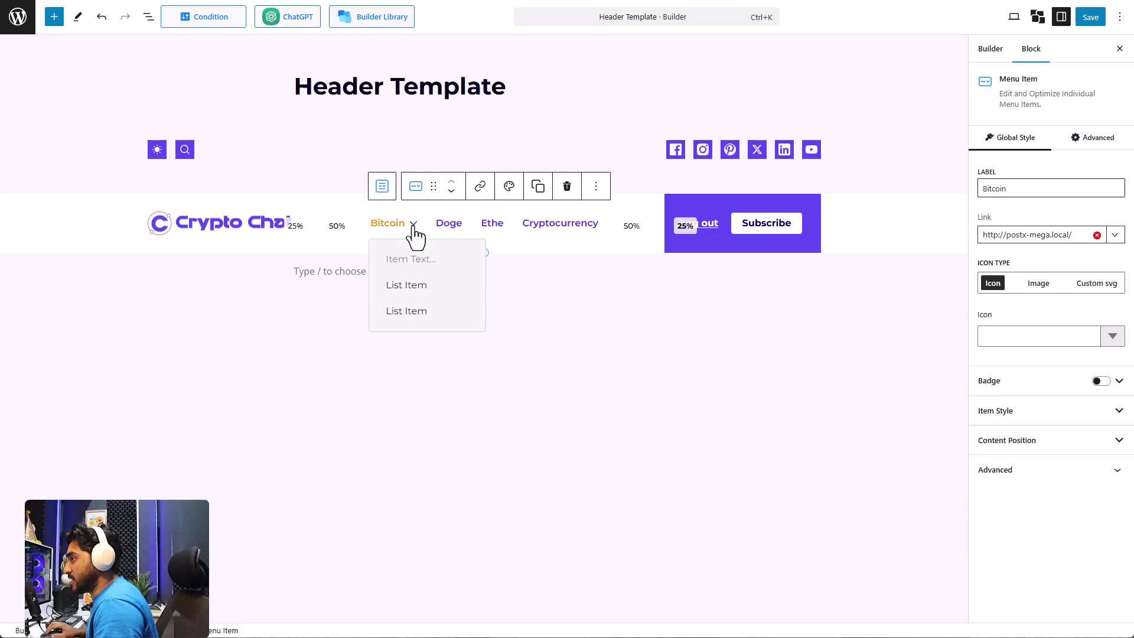
left_click(395, 227)
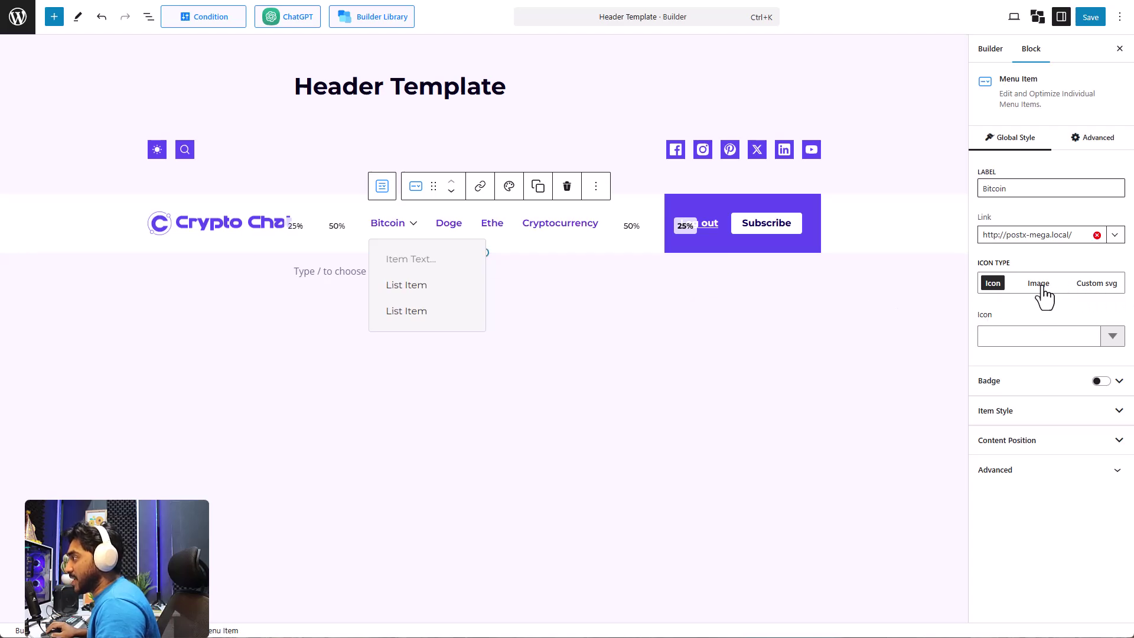
left_click(1087, 288)
left_click(1076, 372)
key("ctrl+v")
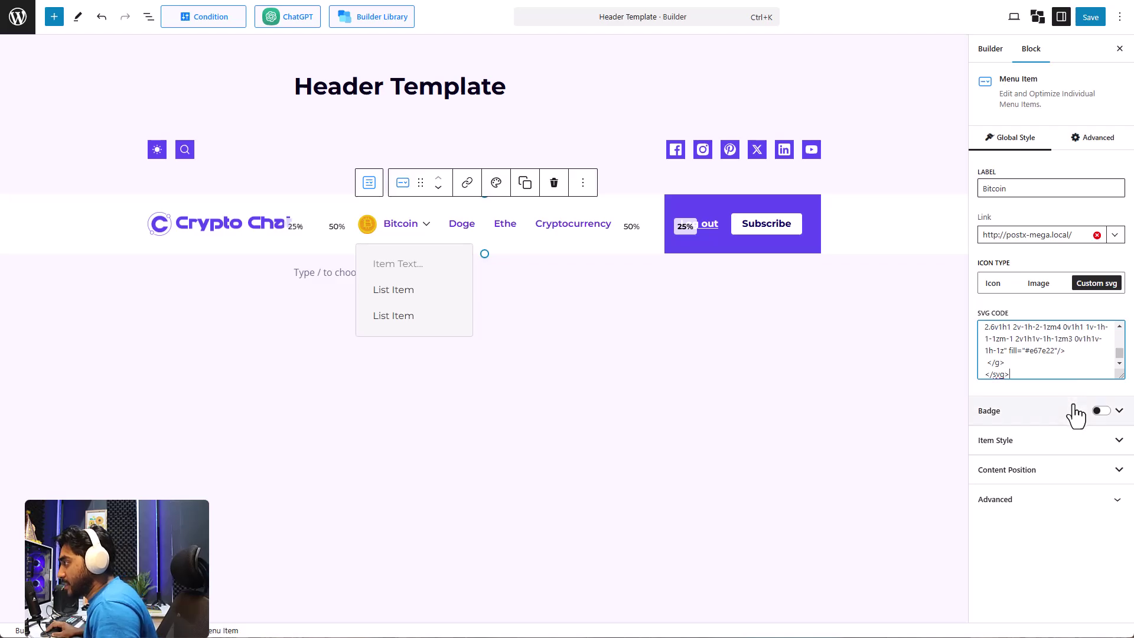
Step: Enable the badge on the Bitcoin menu item and set its label to "Hot🔥"
left_click(1096, 411)
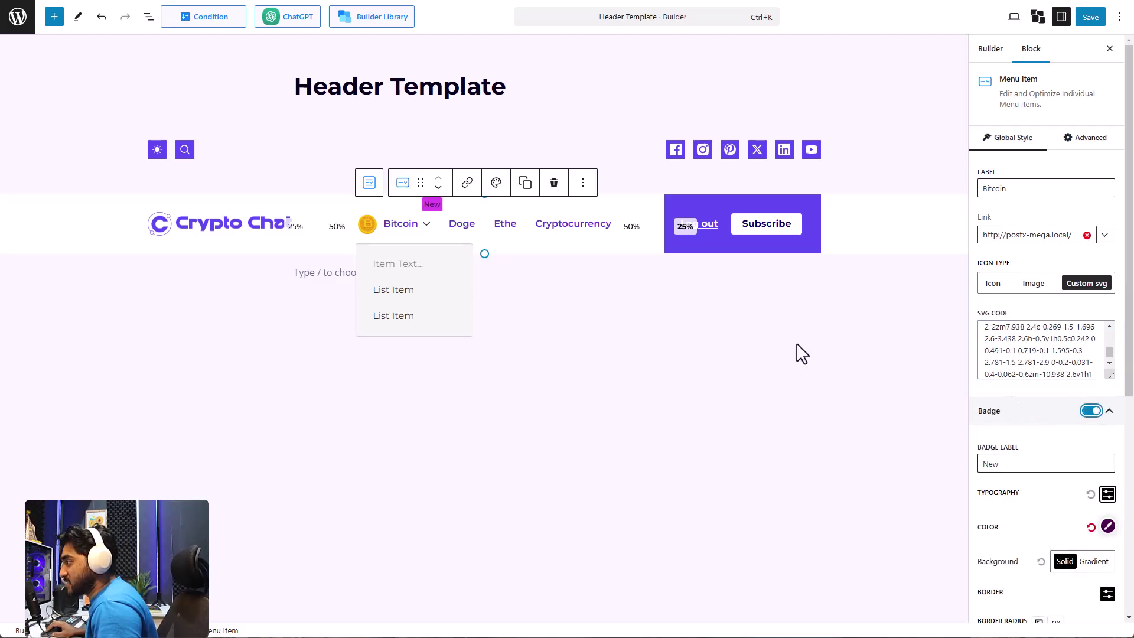
scroll(1090, 505, "down", 5)
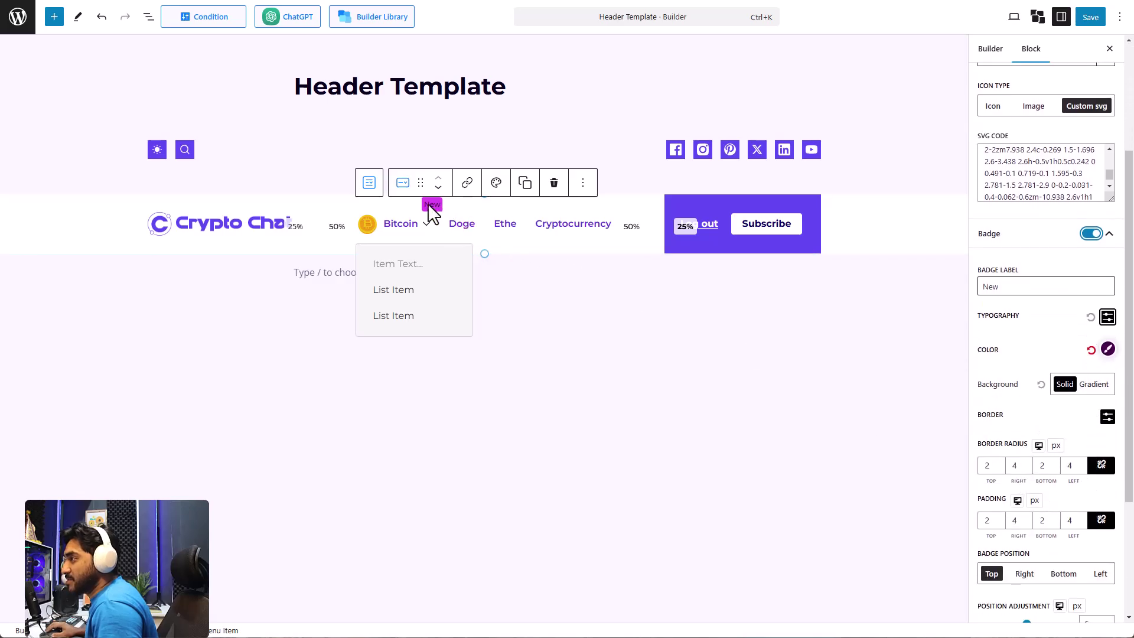
left_click_drag(1018, 288, 972, 287)
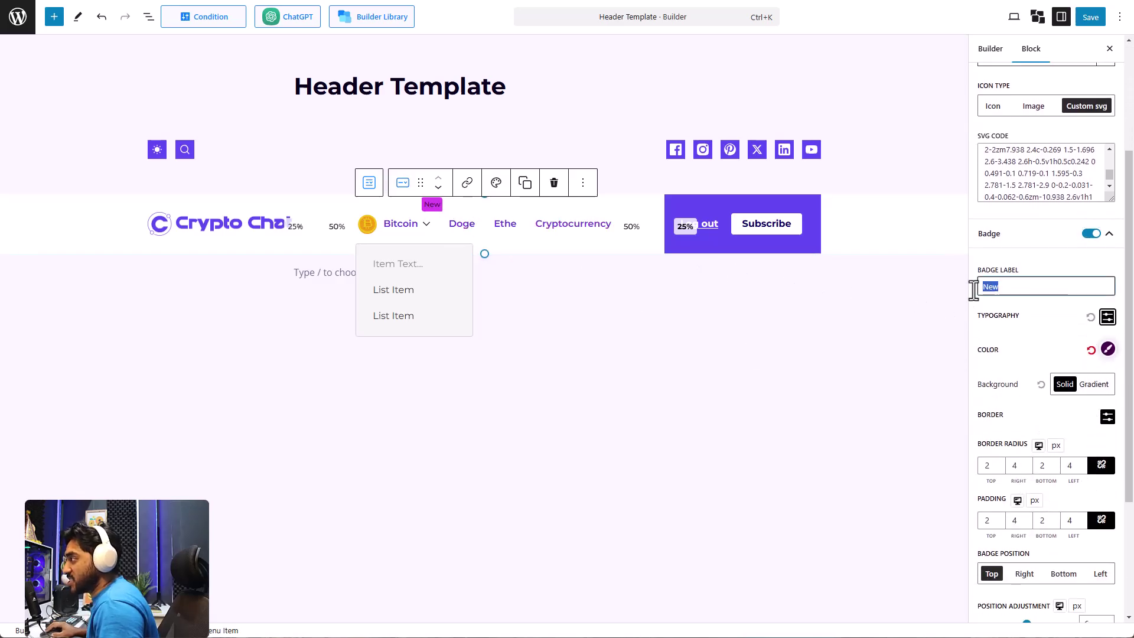
type("H")
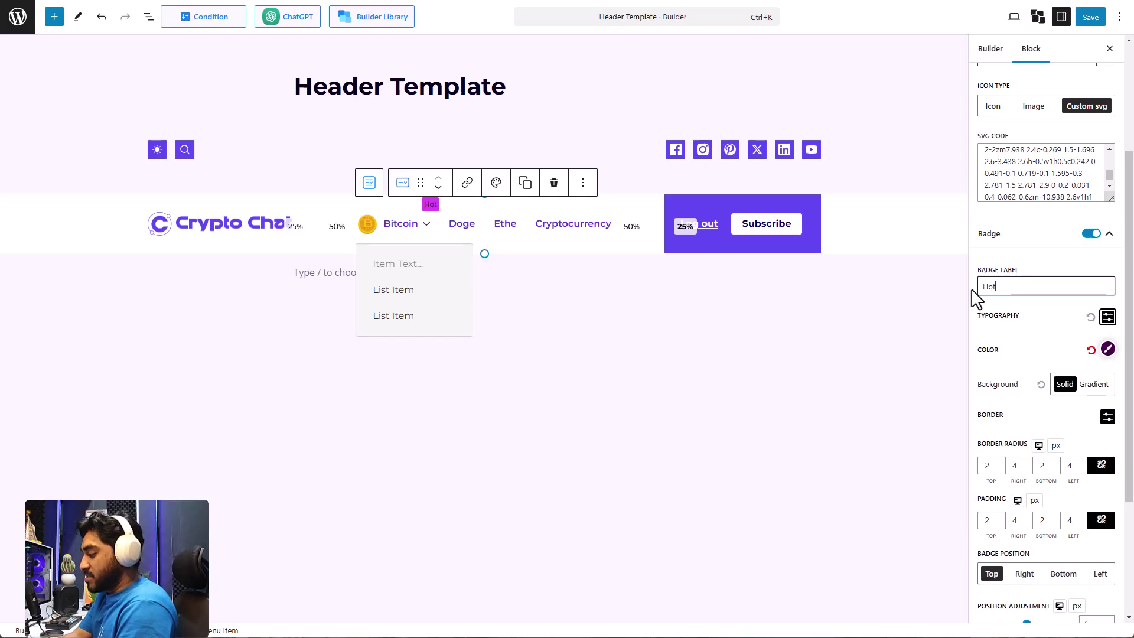
type("ot")
key("super+period")
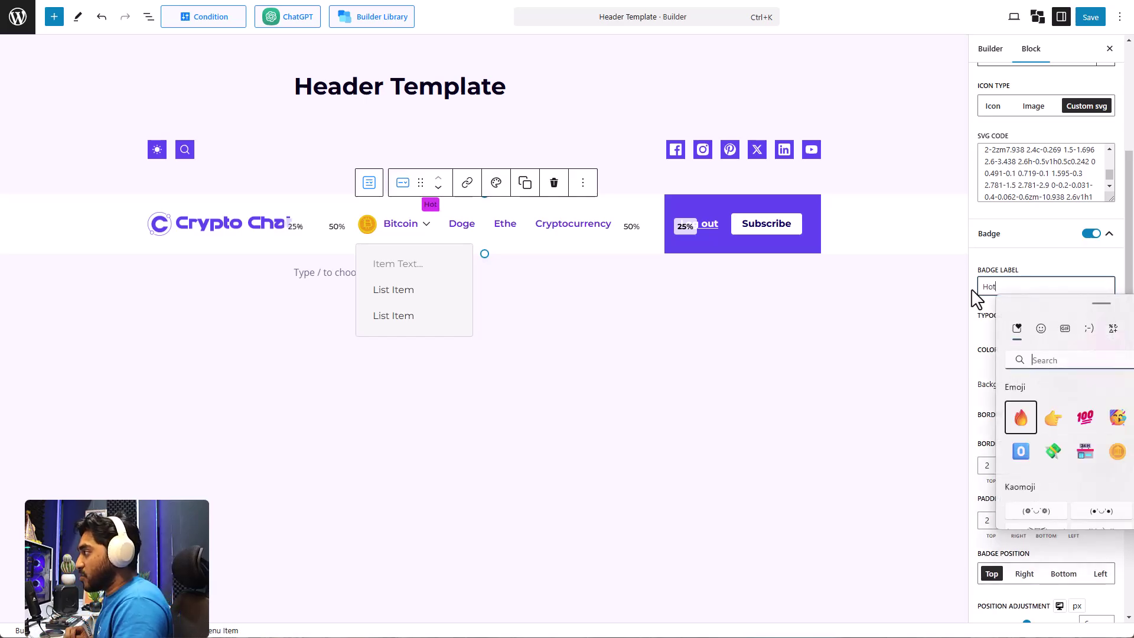
left_click(1021, 417)
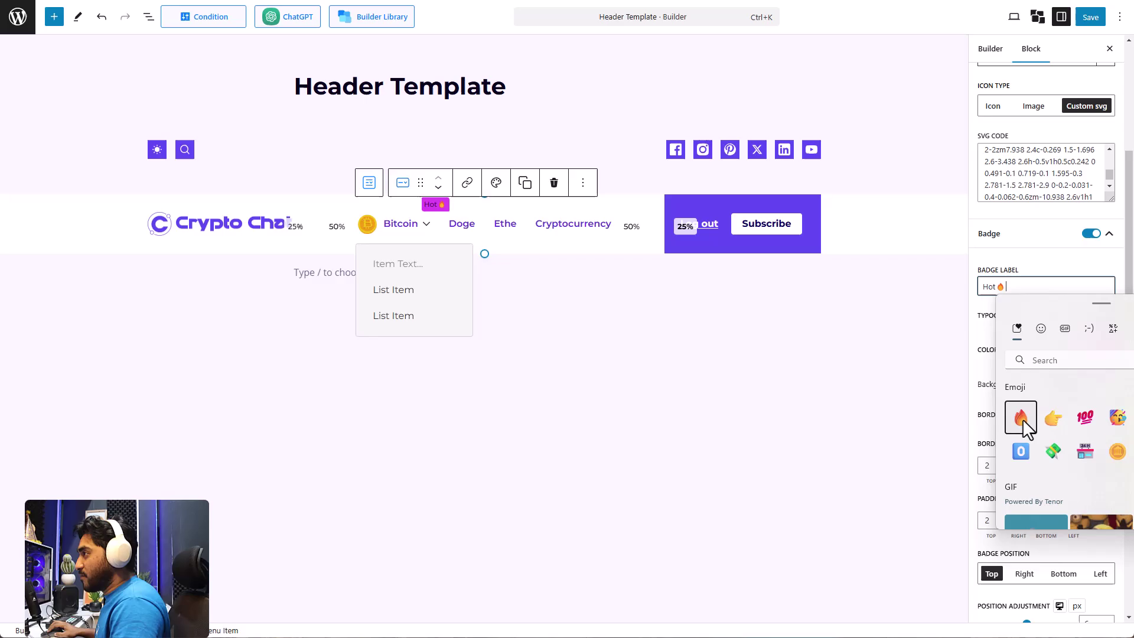
left_click(1075, 267)
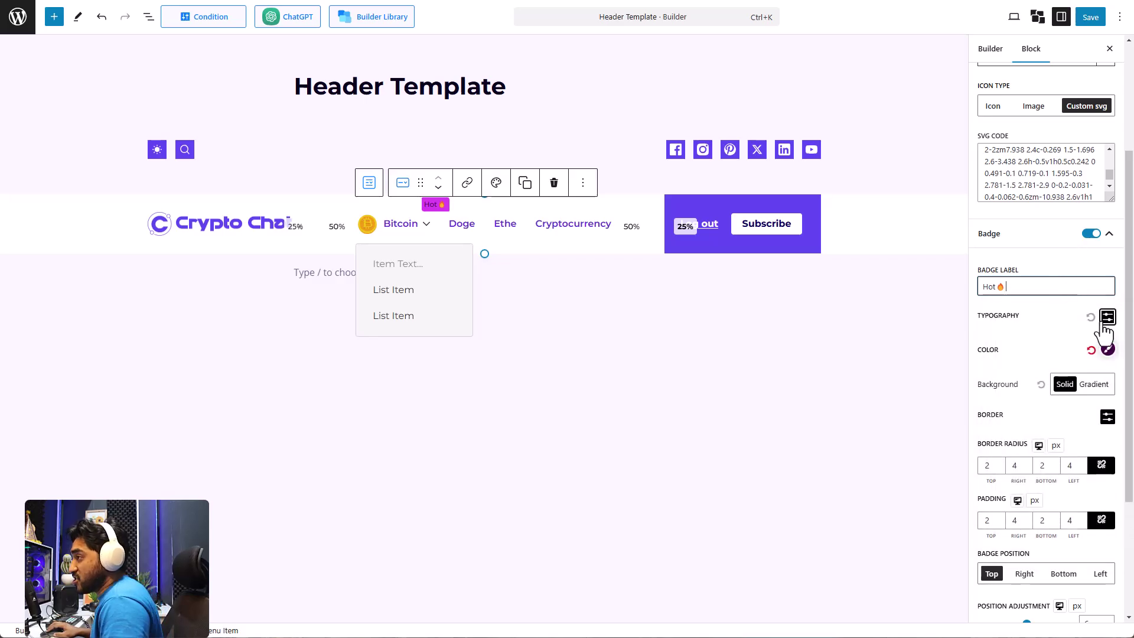
Step: Change the Bitcoin badge's solid background to a semi-transparent light blue
left_click(1070, 388)
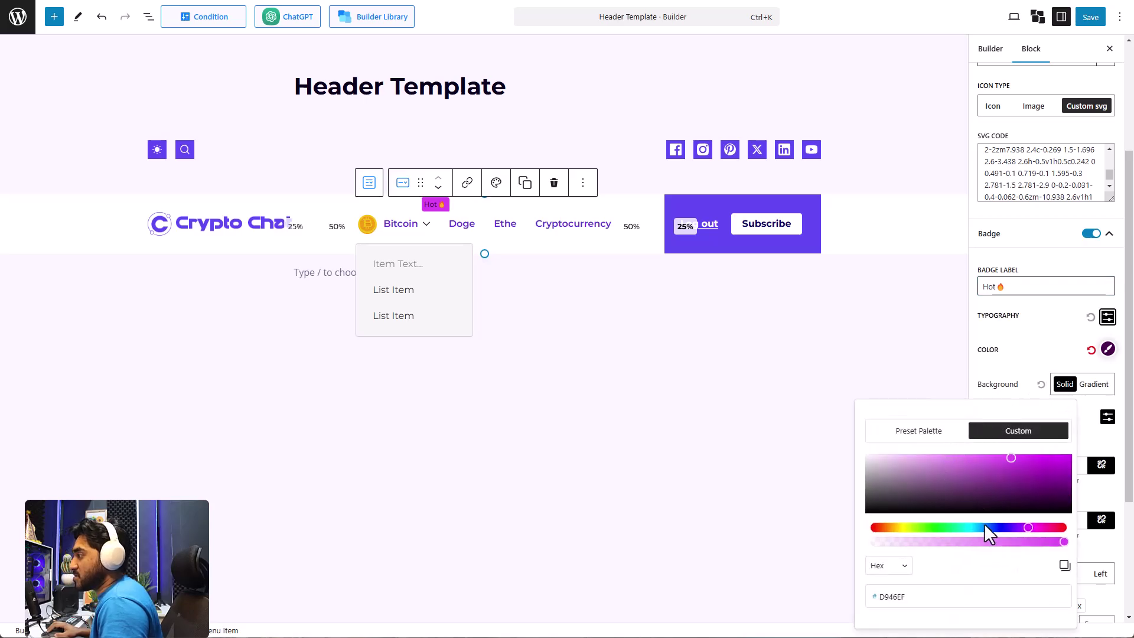
left_click_drag(985, 526, 1022, 542)
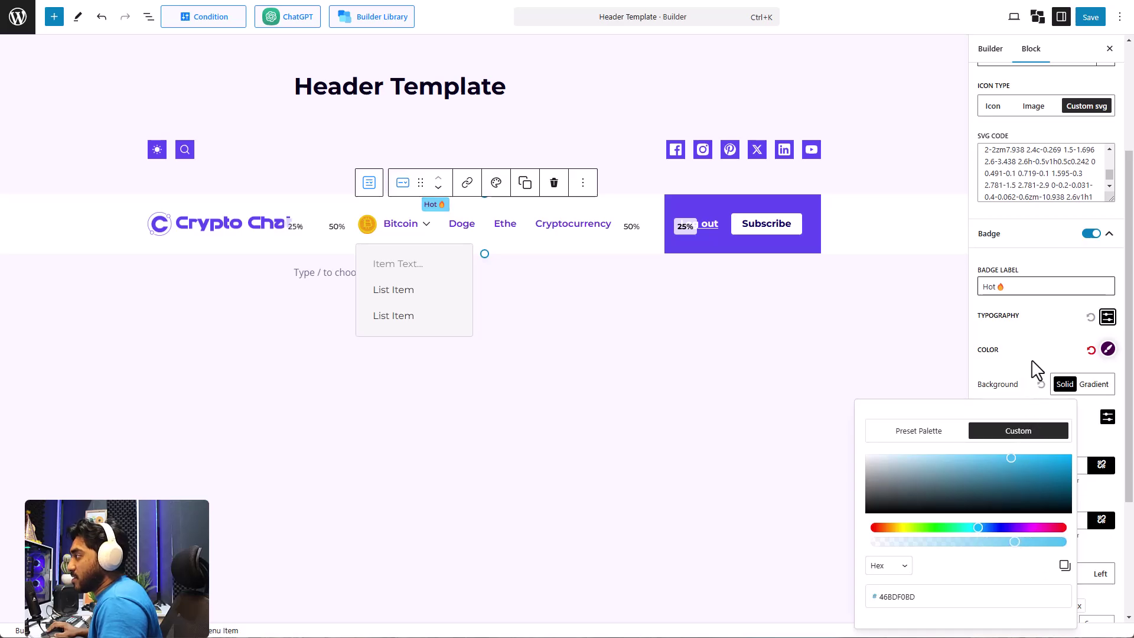
left_click(1035, 376)
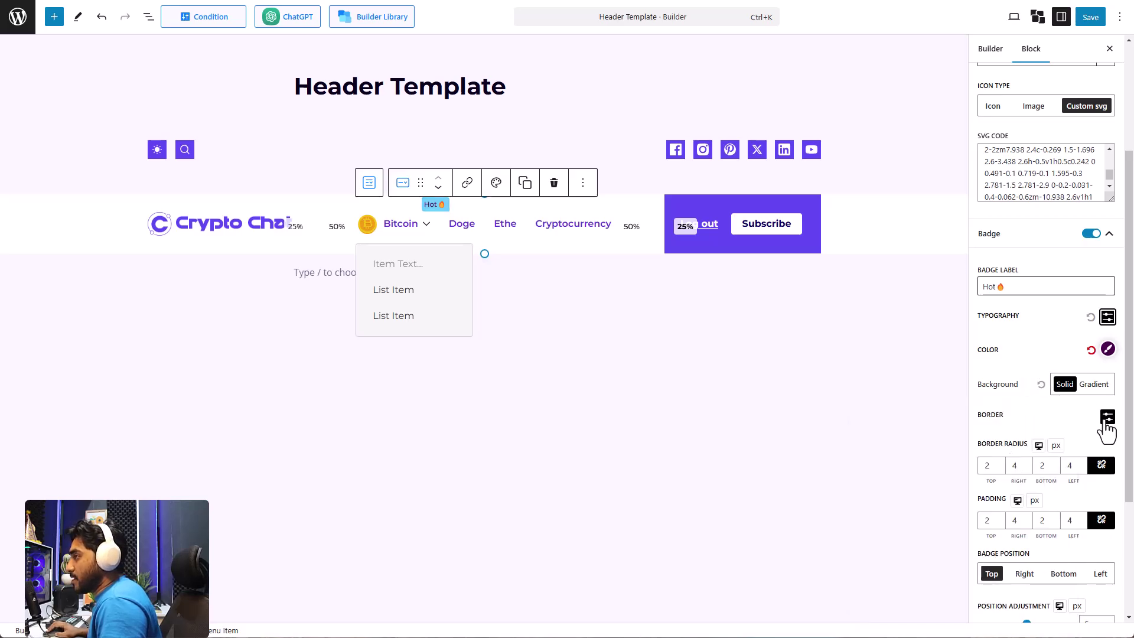
Step: Set the Bitcoin badge's position adjustment to -14 px and the gap between label and badge to 0 px
scroll(1048, 508, "down", 1)
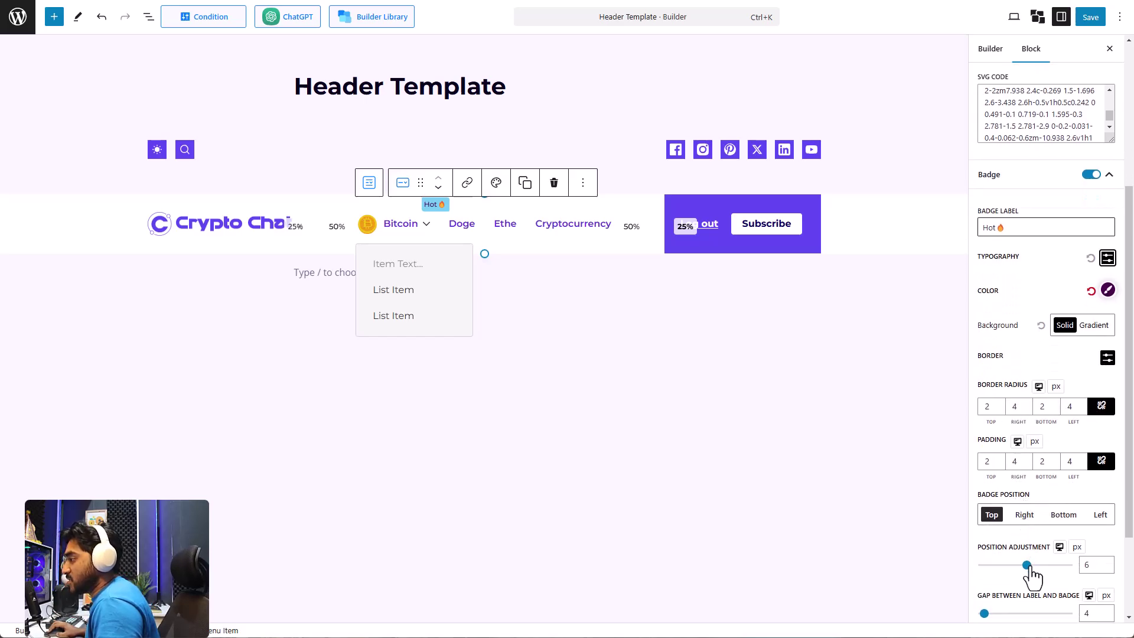
mouse_move(1028, 567)
left_mouse_down()
mouse_move(1013, 569)
mouse_move(1023, 568)
left_mouse_up()
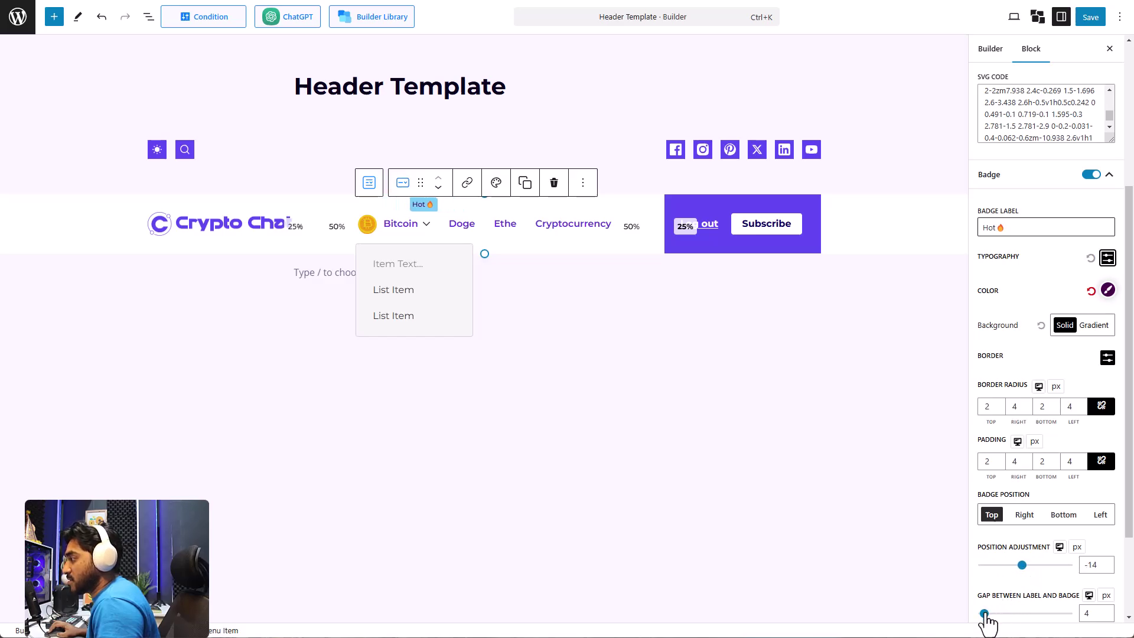
mouse_move(985, 614)
left_mouse_down()
mouse_move(994, 615)
mouse_move(974, 615)
left_mouse_up()
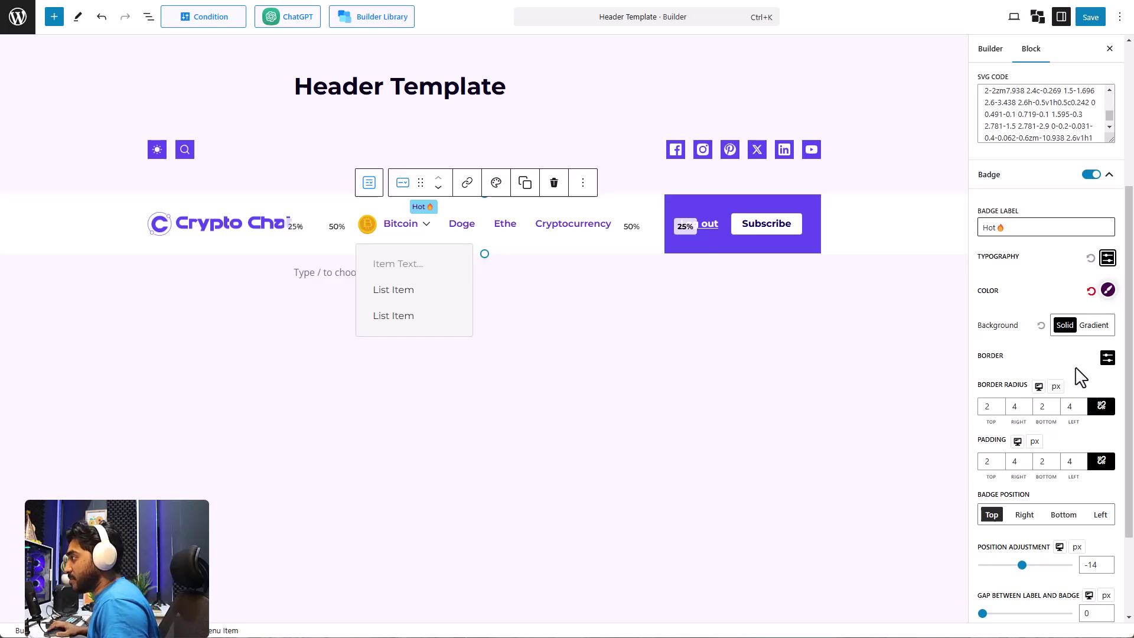
Step: Set the Bitcoin menu item's normal text color to the light orange #F7C568
scroll(1079, 377, "down", 2)
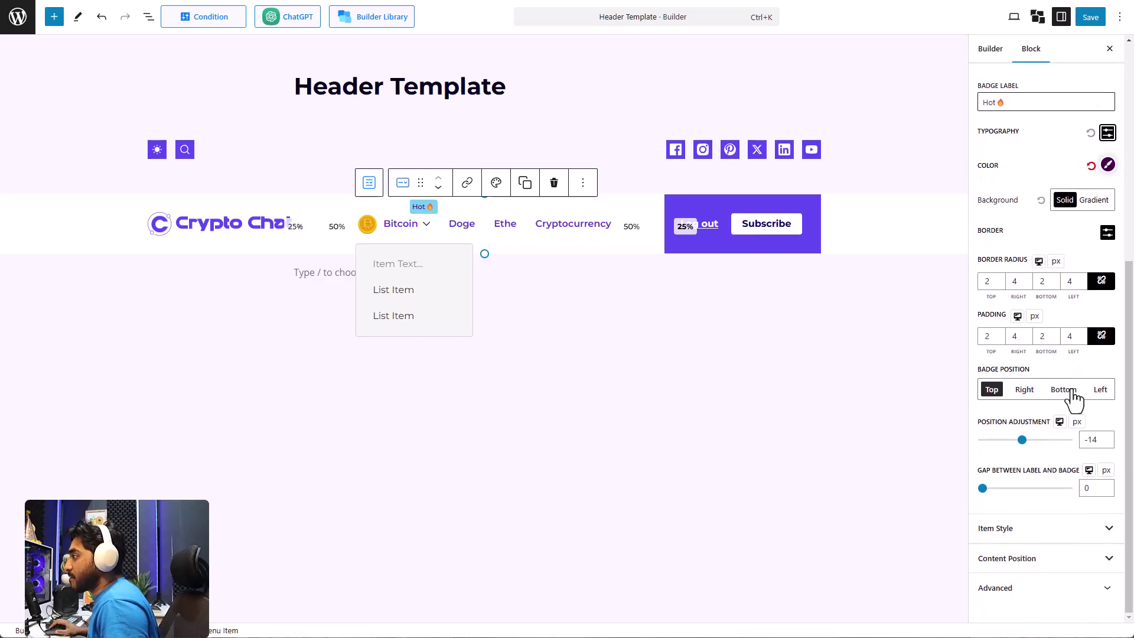
left_click(1072, 533)
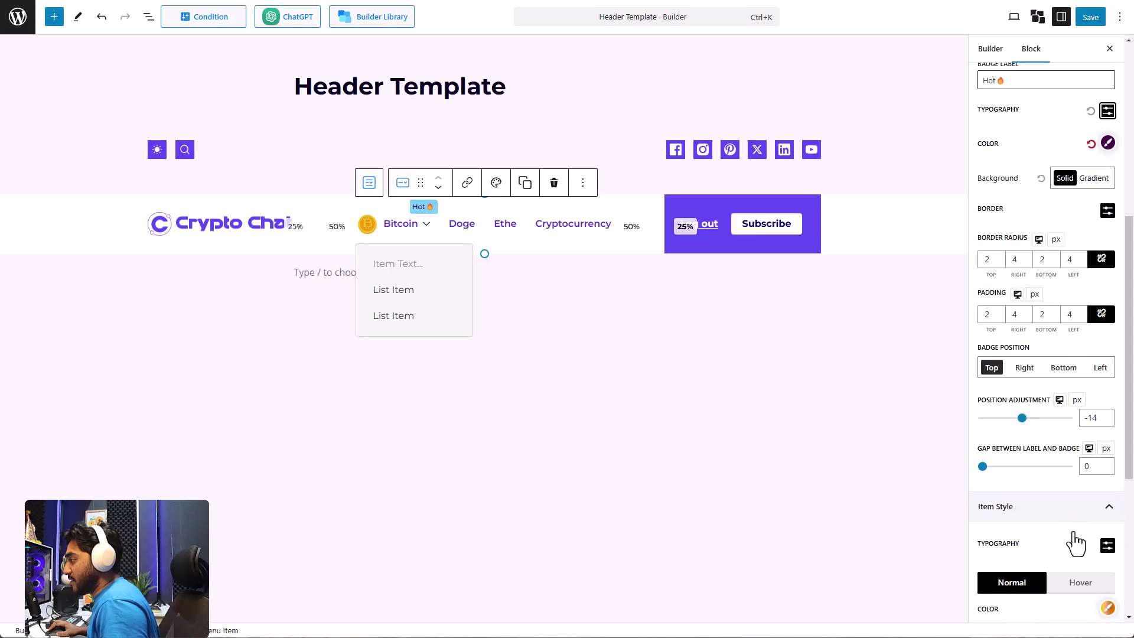
scroll(1075, 541, "down", 2)
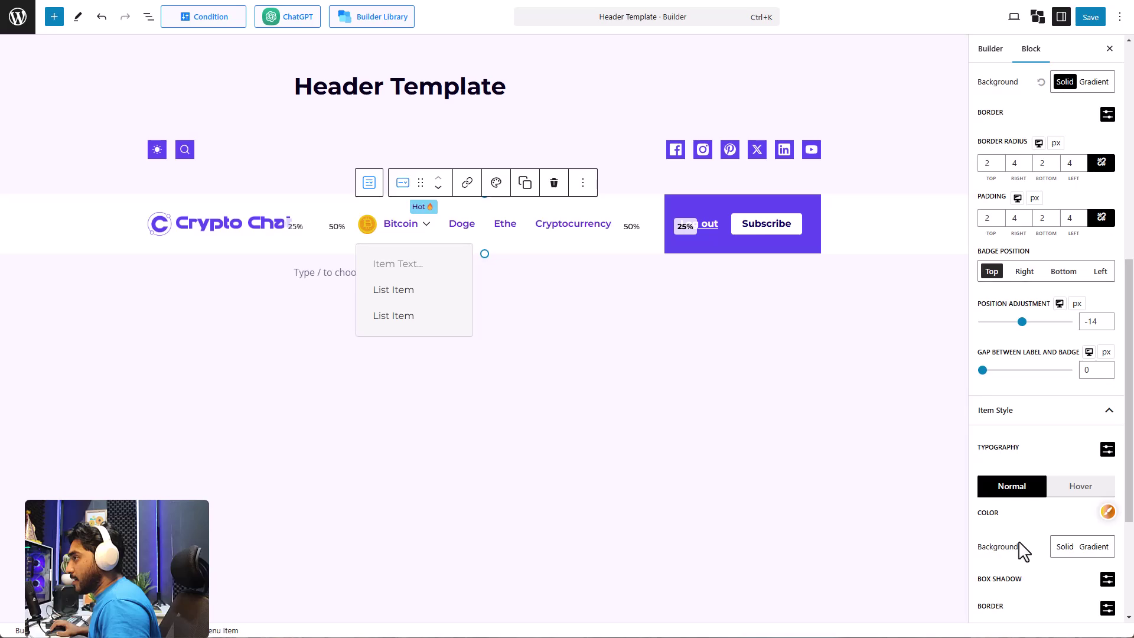
left_click(1109, 512)
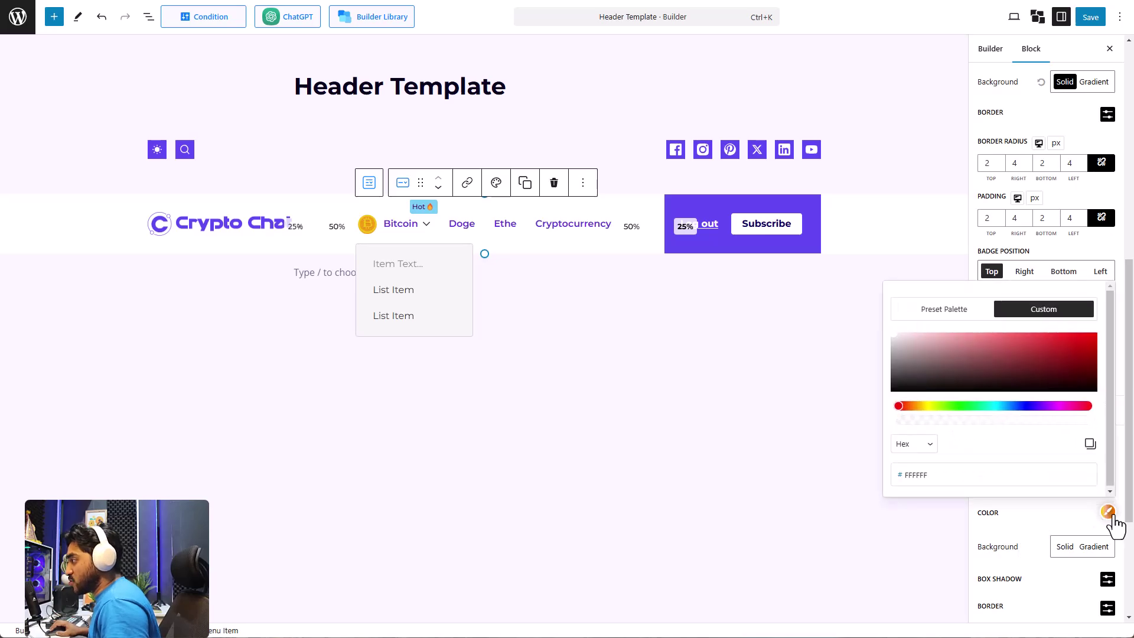
left_click(1011, 350)
left_click_drag(1025, 342, 1011, 334)
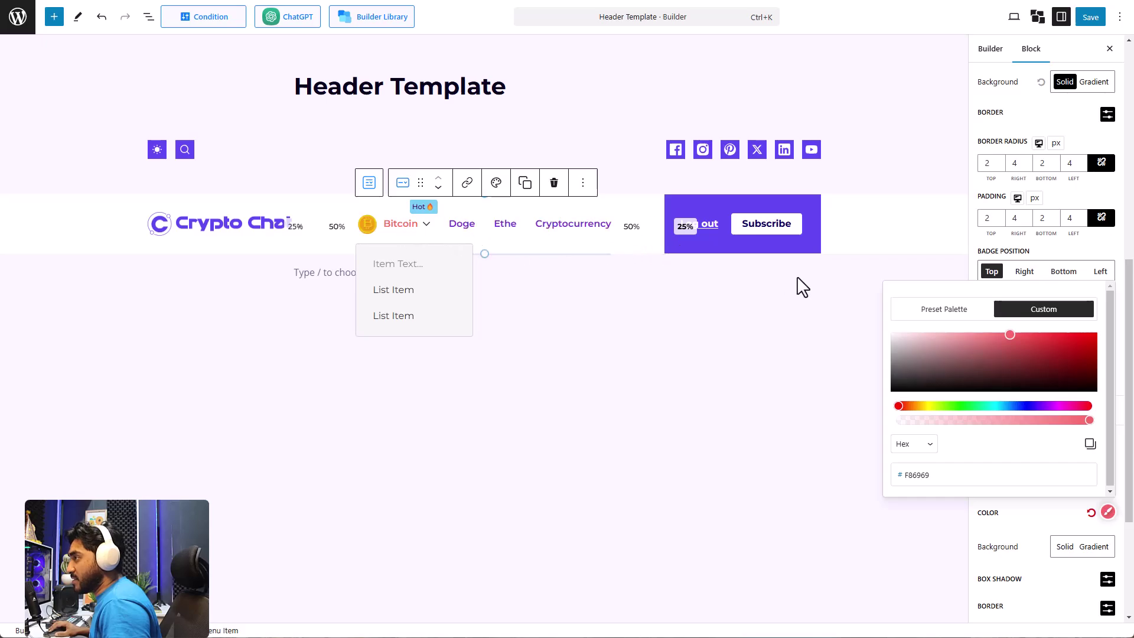
left_click_drag(916, 408, 917, 409)
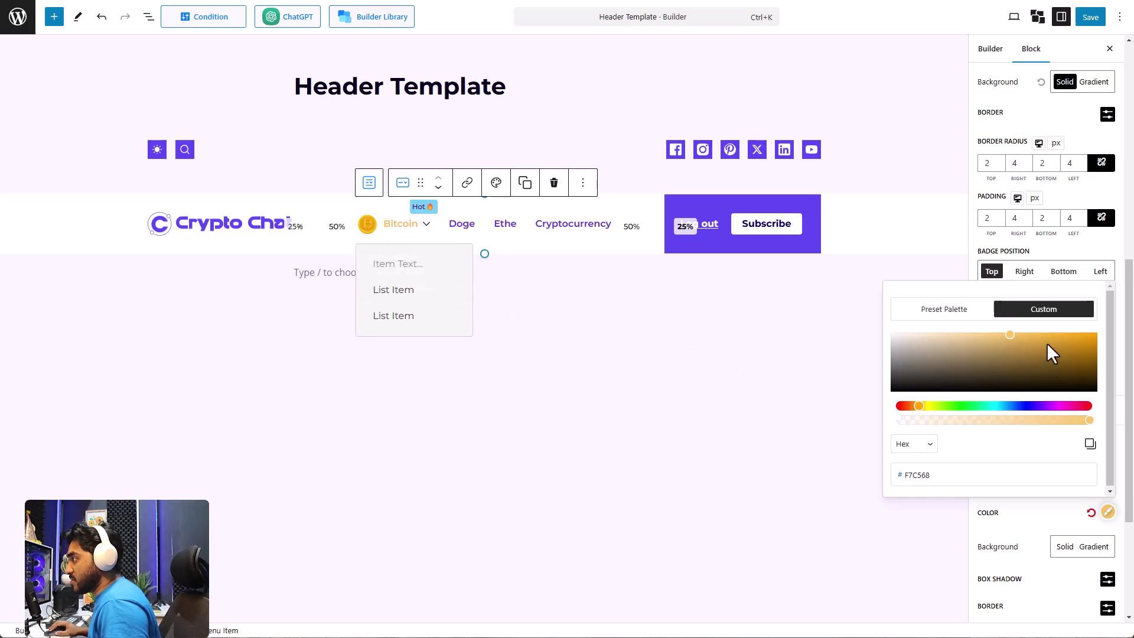
left_click(1026, 513)
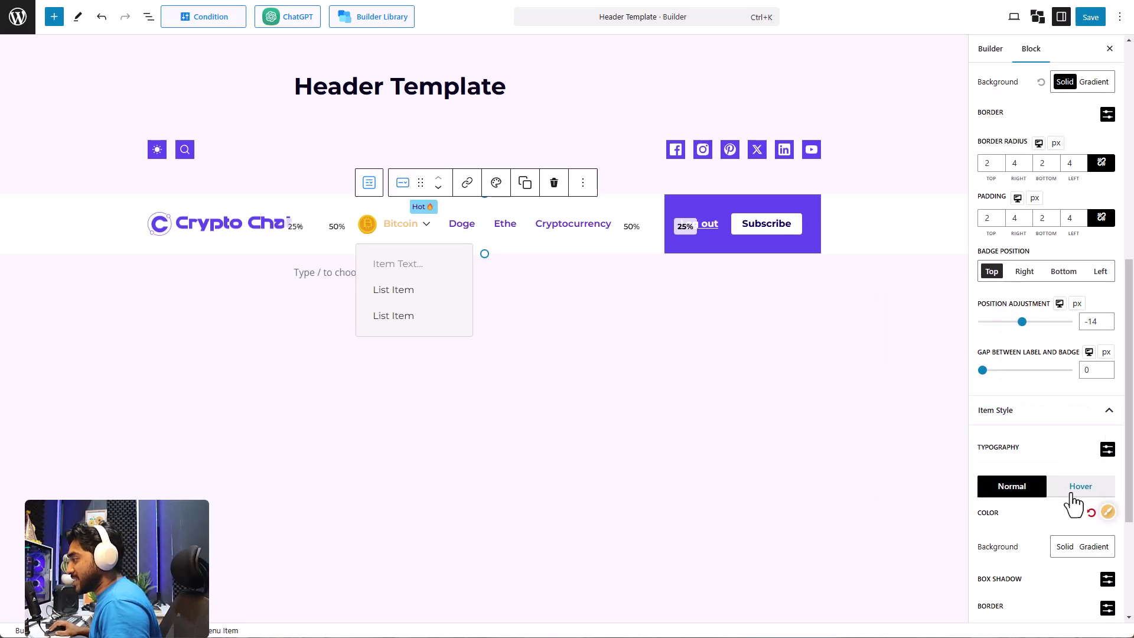
Step: Position the Bitcoin item's dropdown content with a horizontal value of 37 px and a vertical value of 0 px
scroll(1070, 535, "down", 2)
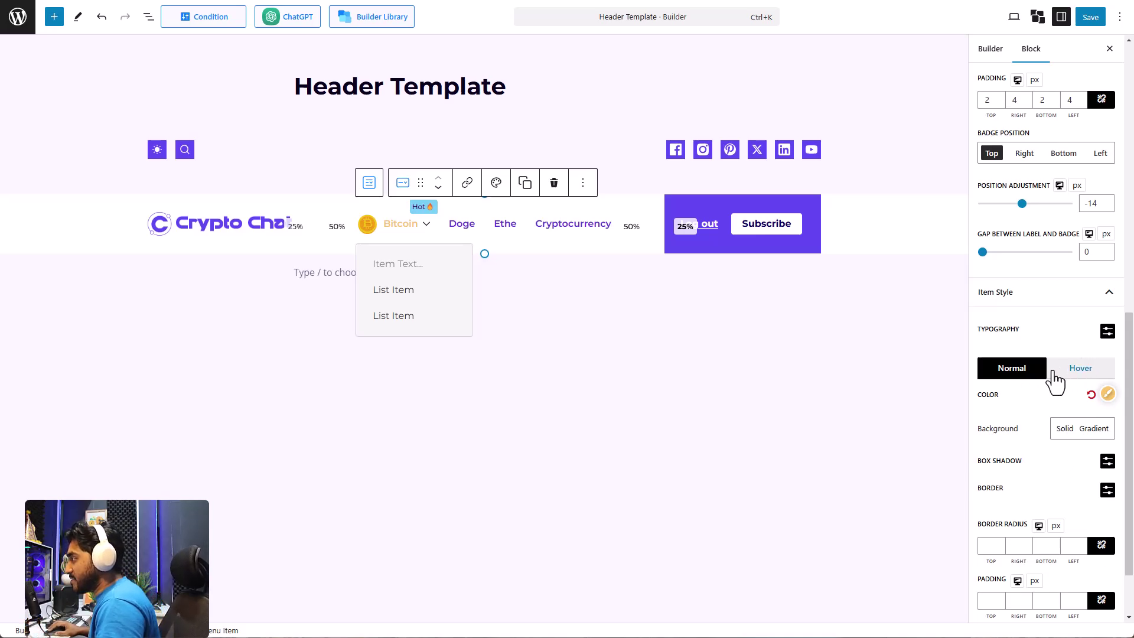
double_click(1064, 325)
left_click(1063, 301)
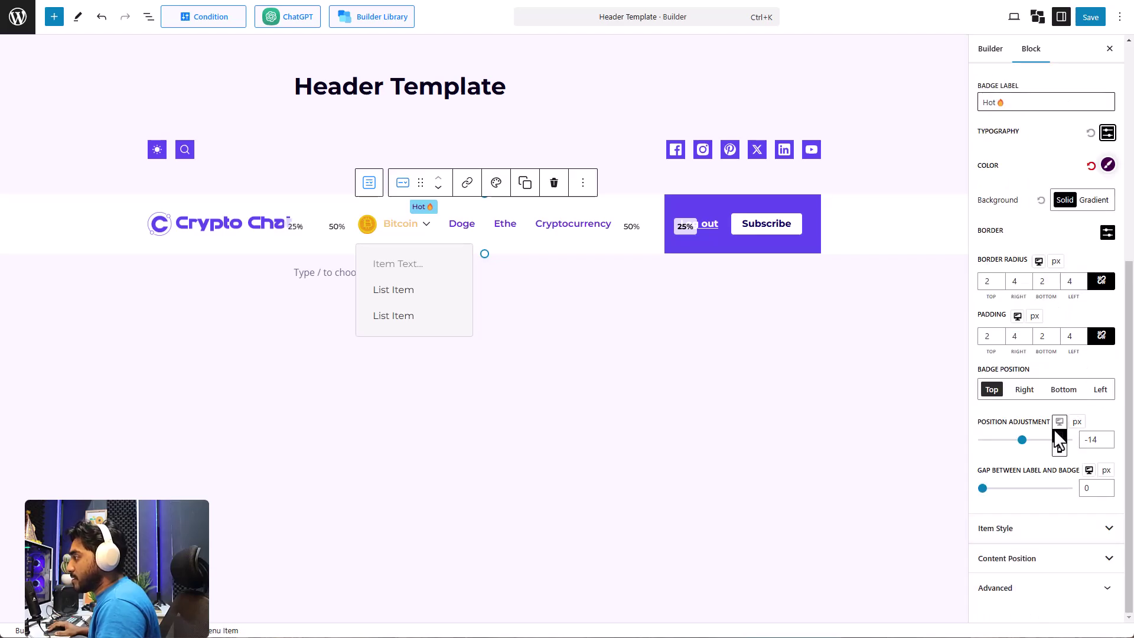
left_click(1043, 560)
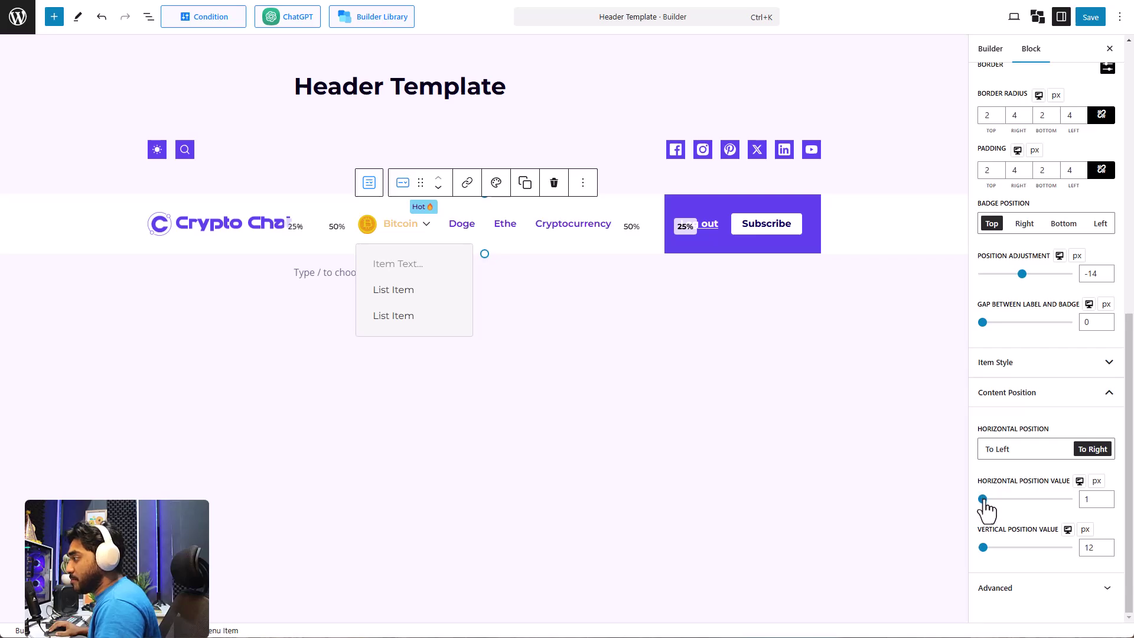
left_click_drag(984, 501, 986, 500)
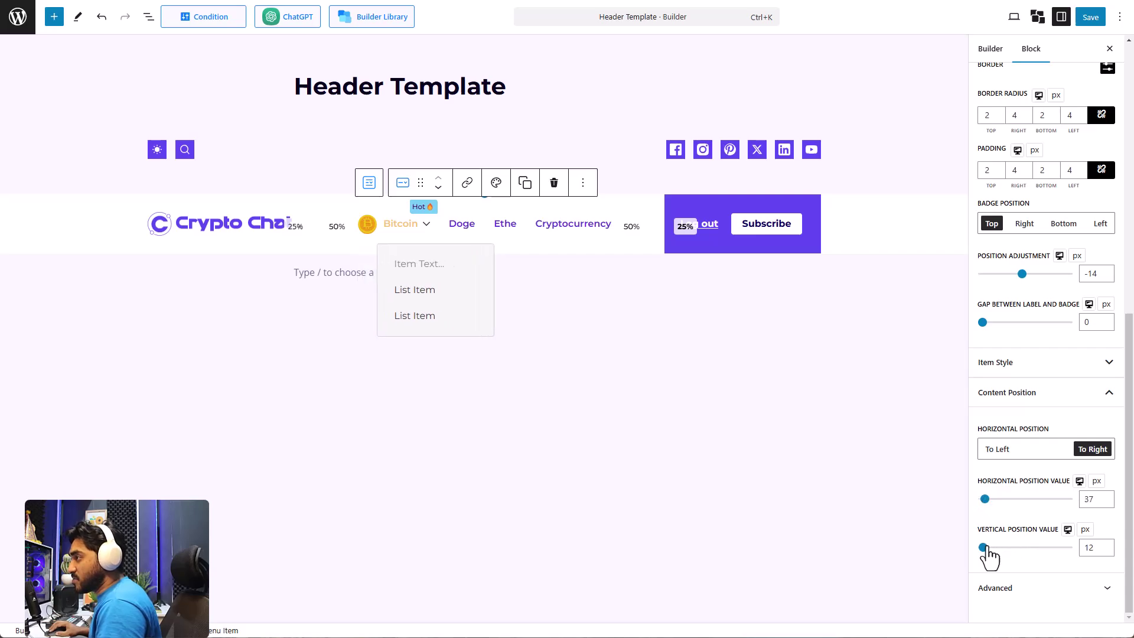
left_click_drag(987, 548, 982, 547)
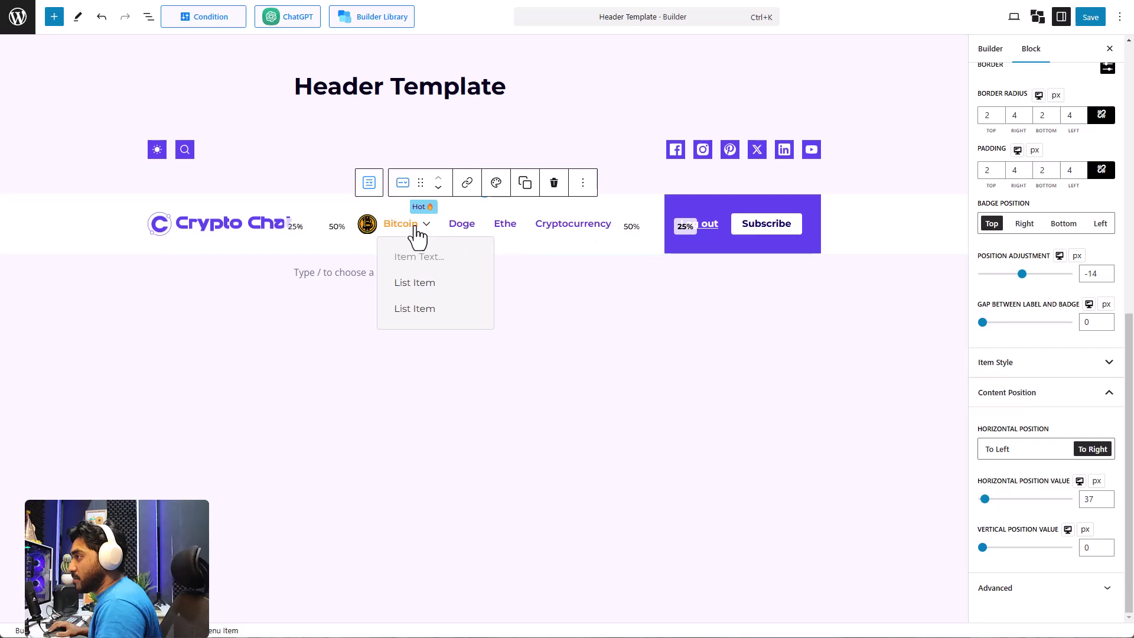
Step: Try the PostX menu with Inline turned off, and restore the inline layout
left_click(528, 237)
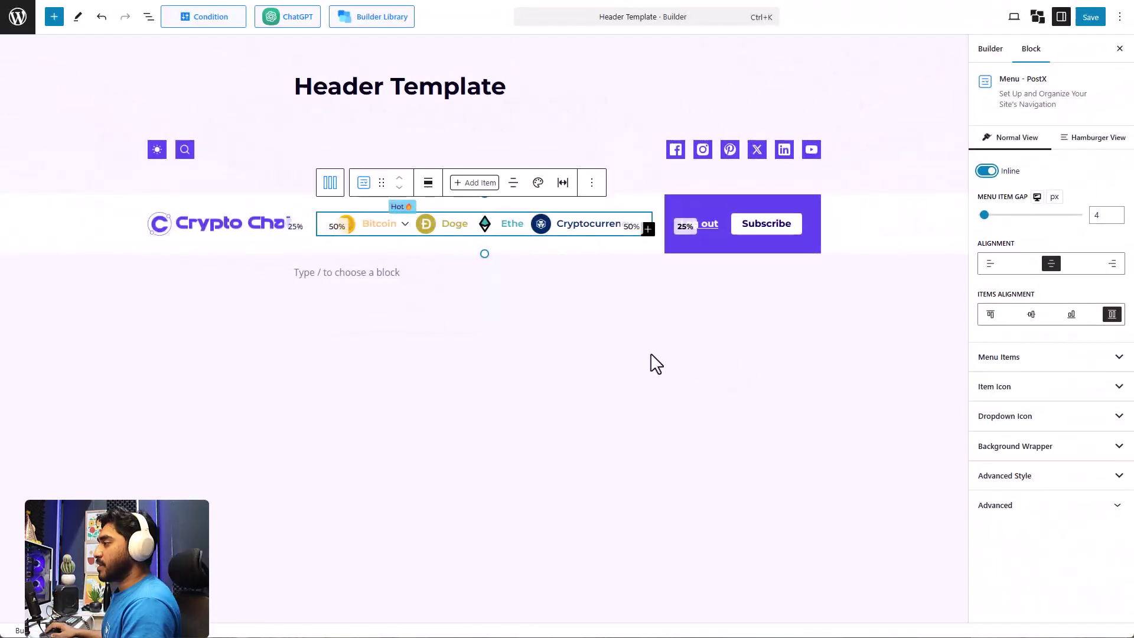
left_click(987, 173)
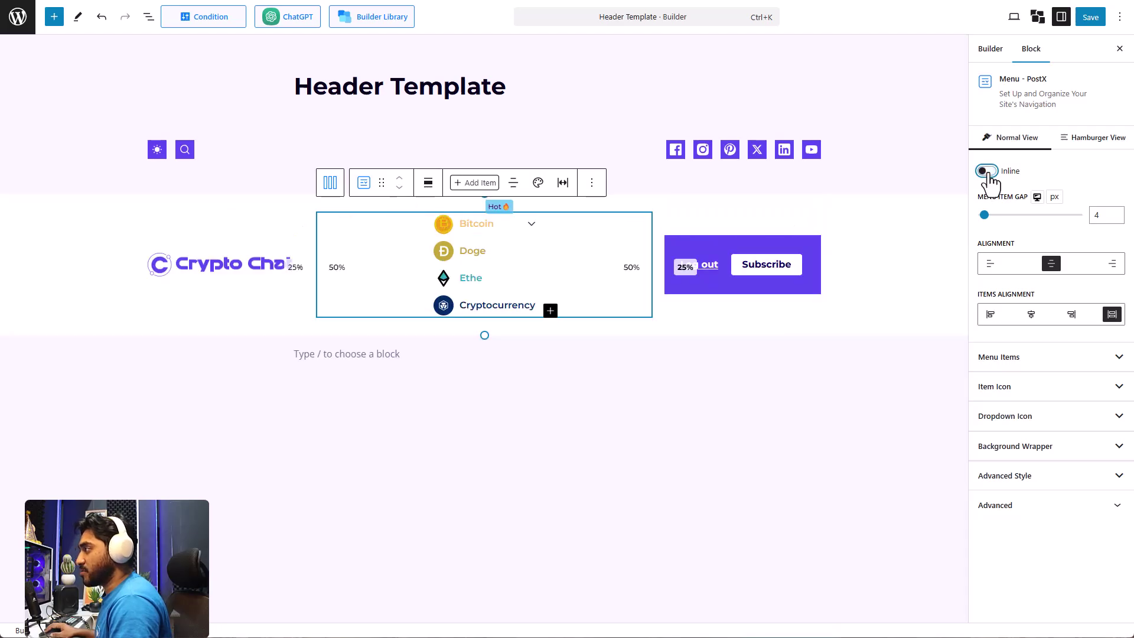
left_click(987, 171)
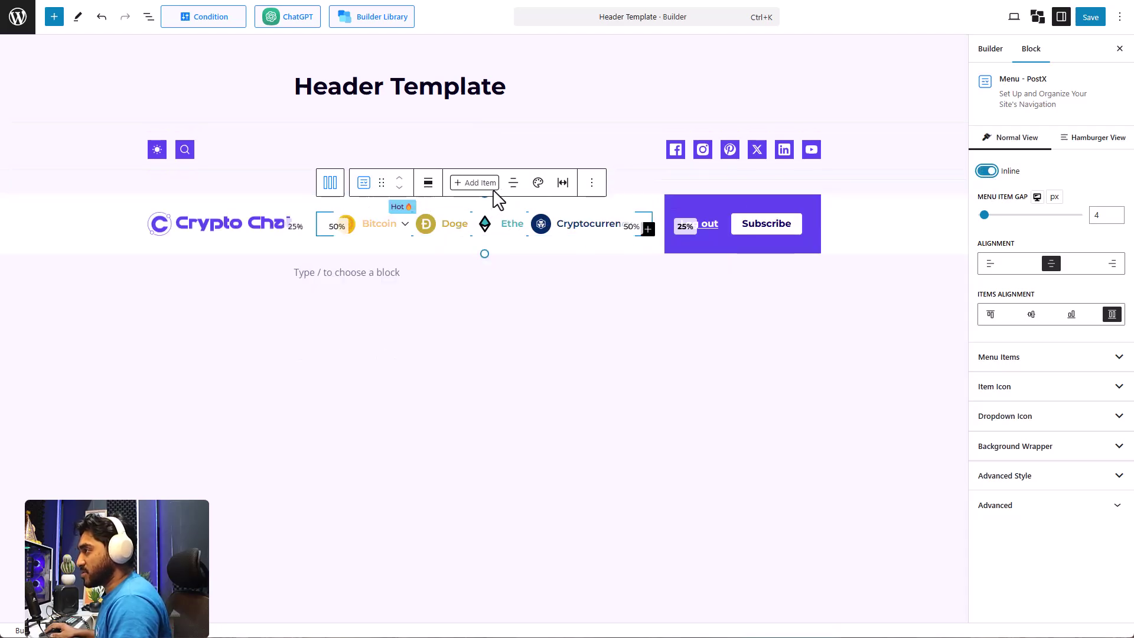
Step: View the menu's item style options and the settings of the Ethe and Cryptocurrency menu items
left_click(539, 183)
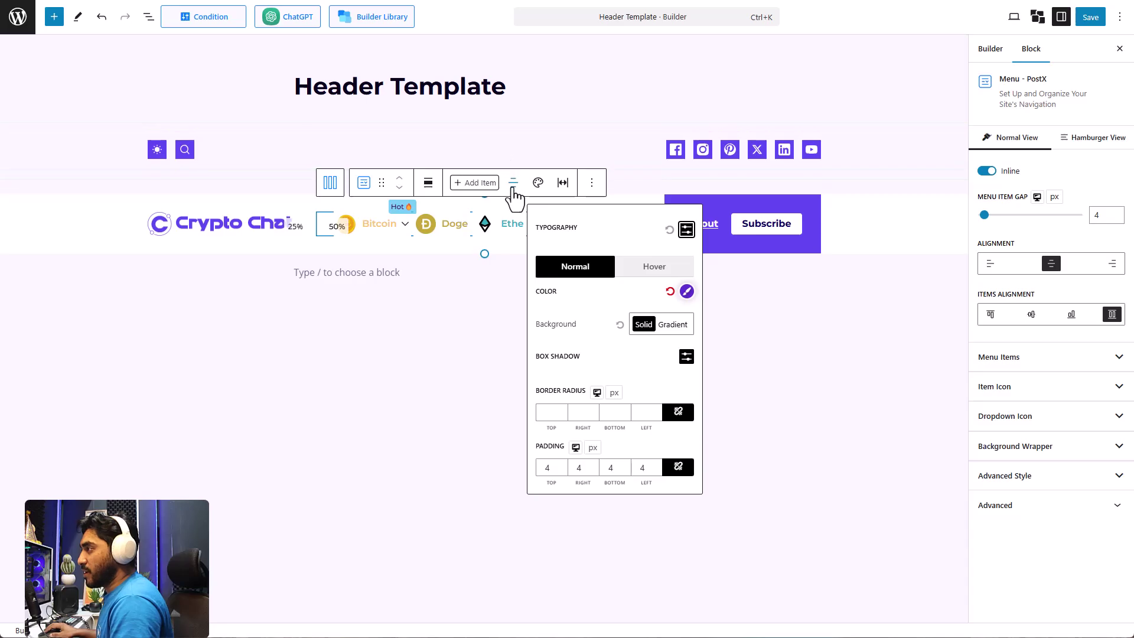
left_click(509, 228)
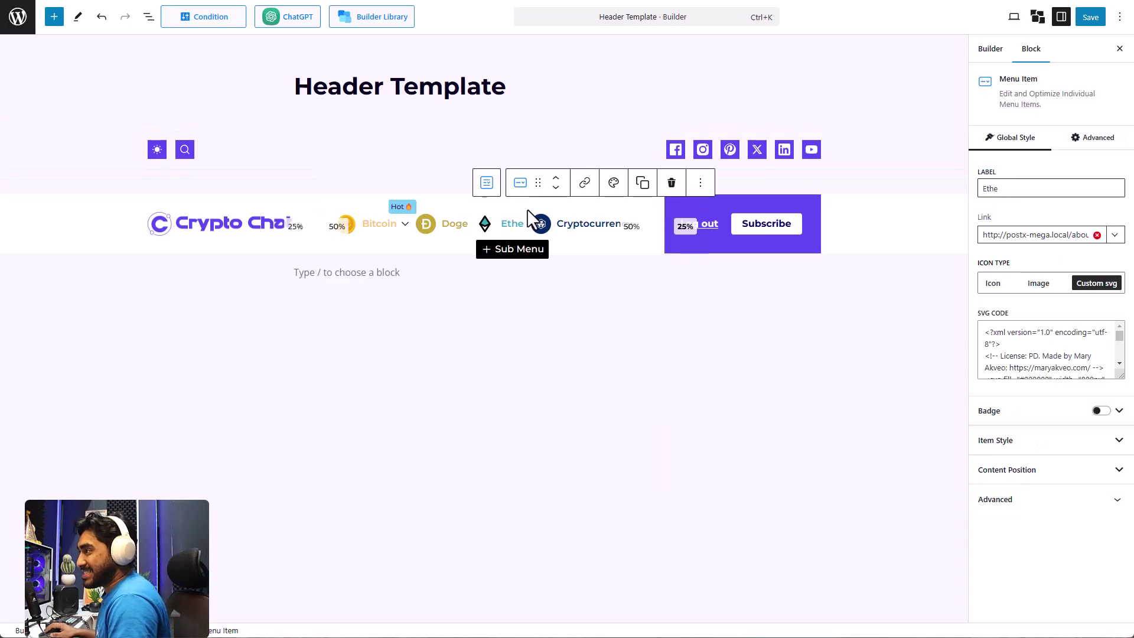
left_click(600, 227)
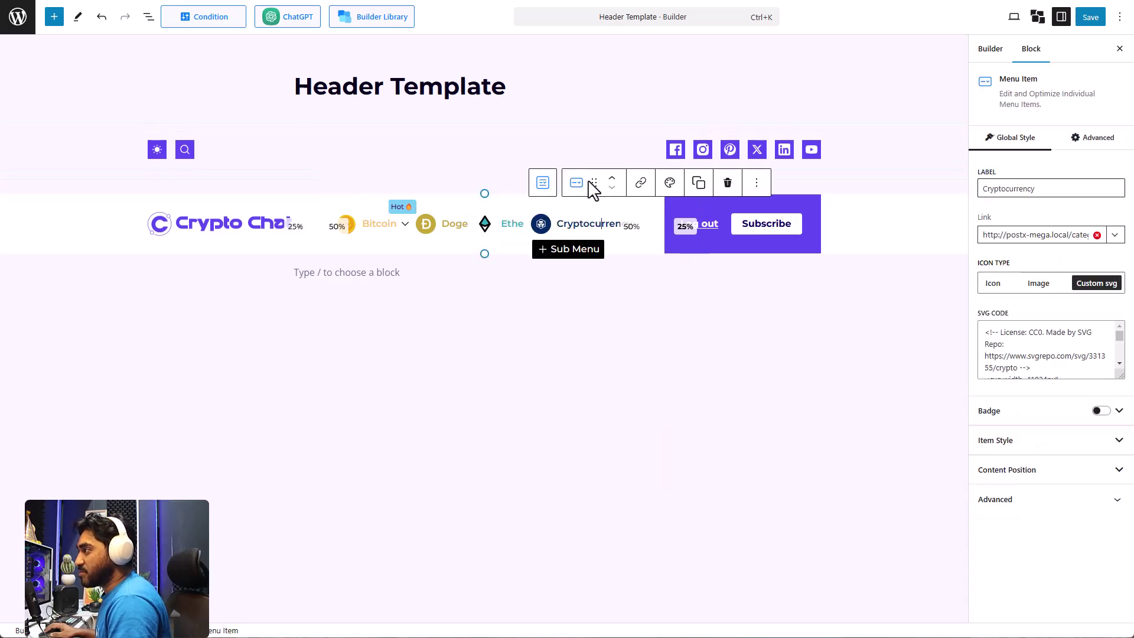
Step: Add a List Menu submenu to the Ethe menu item
left_click(511, 232)
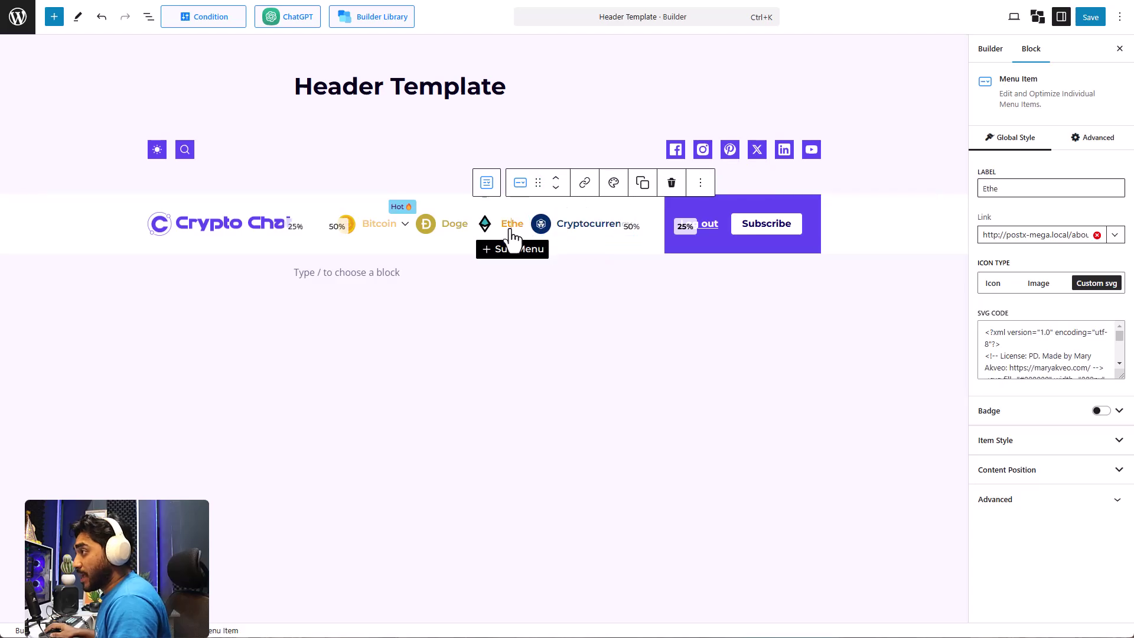
left_click(611, 384)
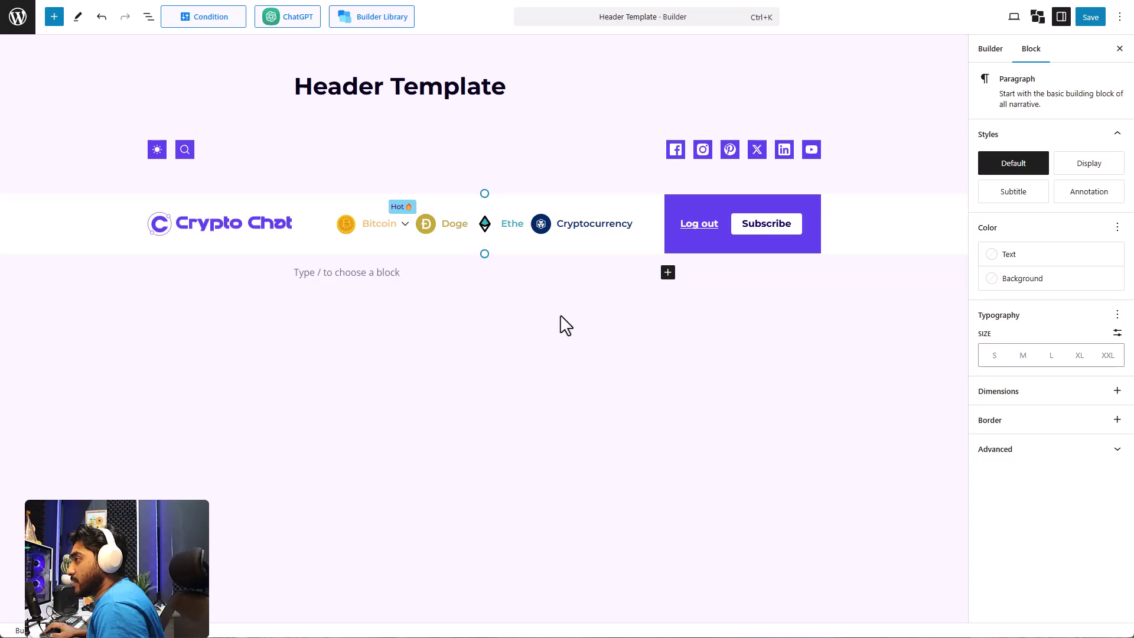
left_click(514, 235)
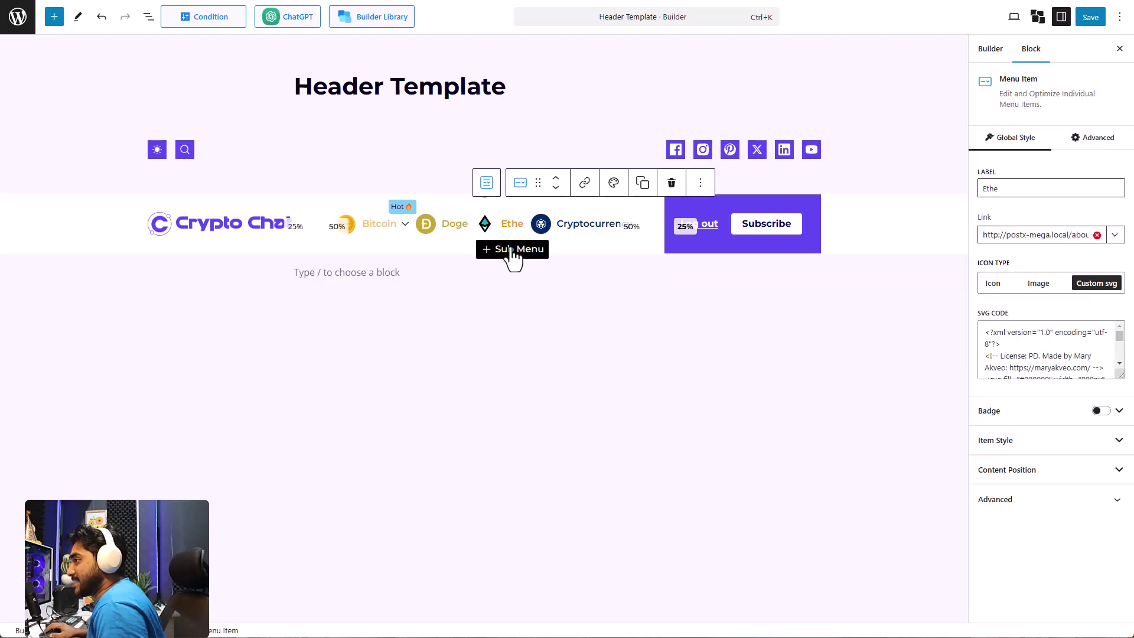
left_click(513, 249)
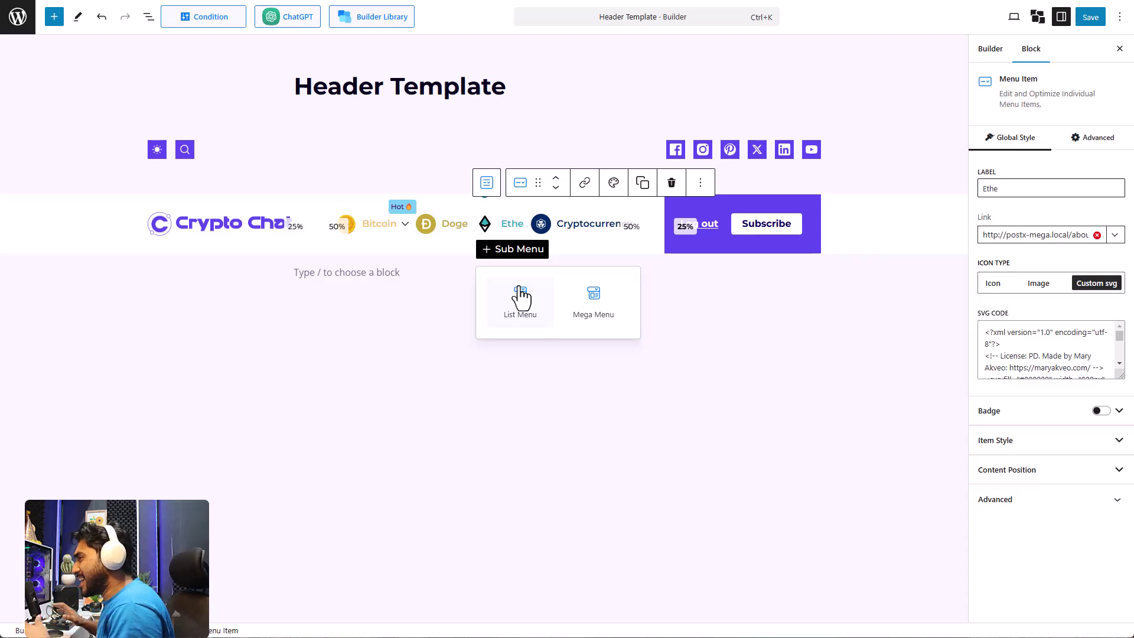
left_click(524, 331)
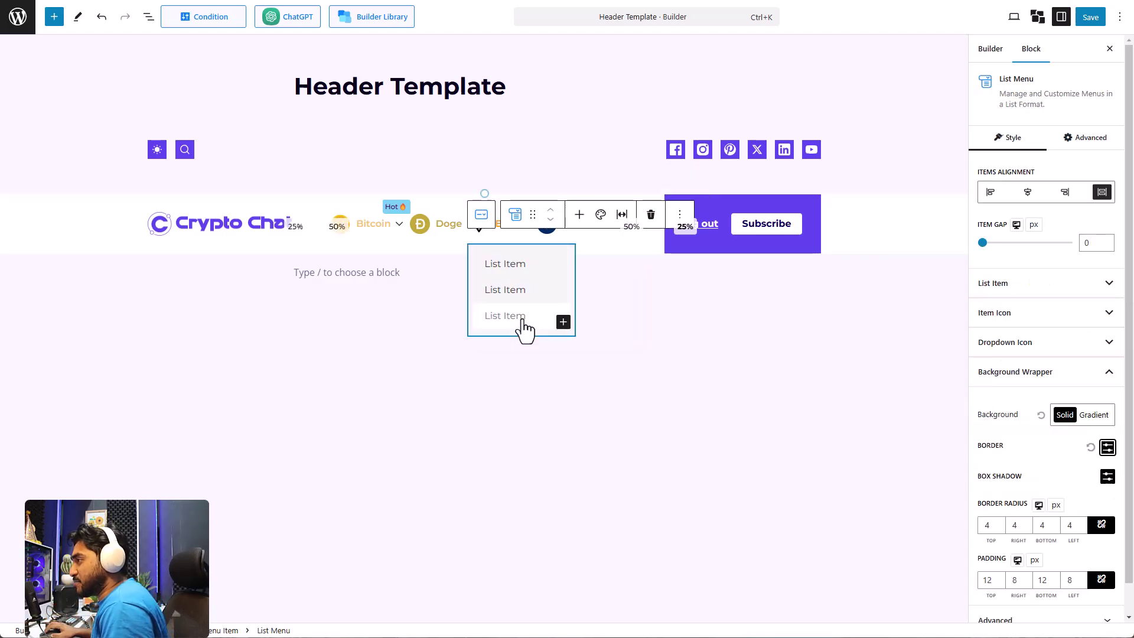
Step: Examine the settings of the first list item and the Ethe list menu's List Item and Background Wrapper style options
left_click(514, 273)
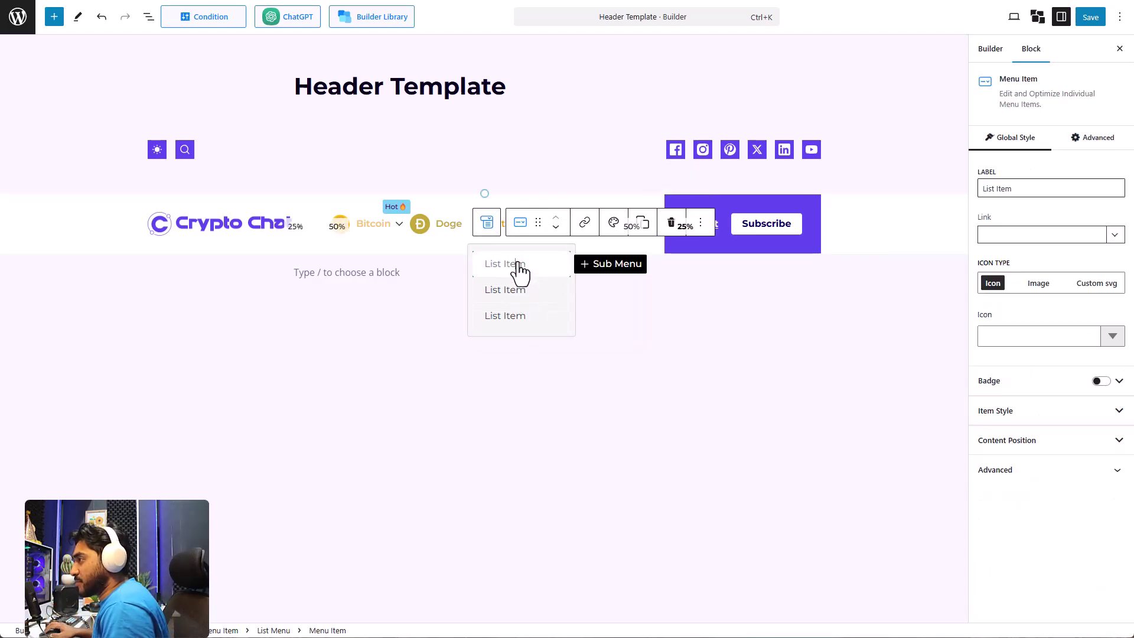
left_click(571, 333)
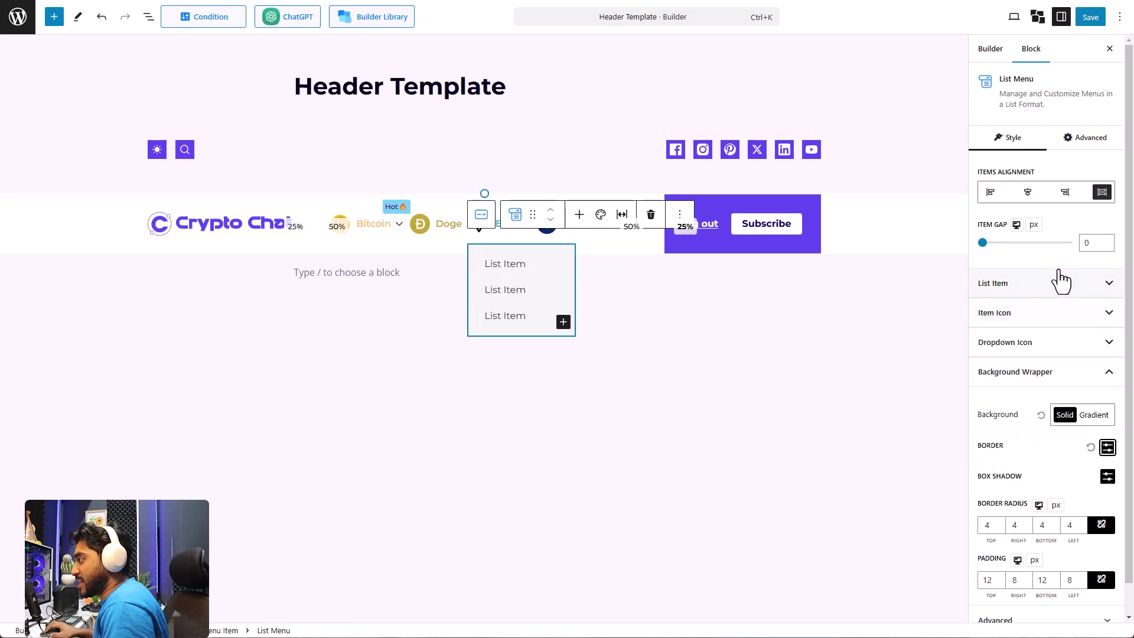
left_click(1000, 296)
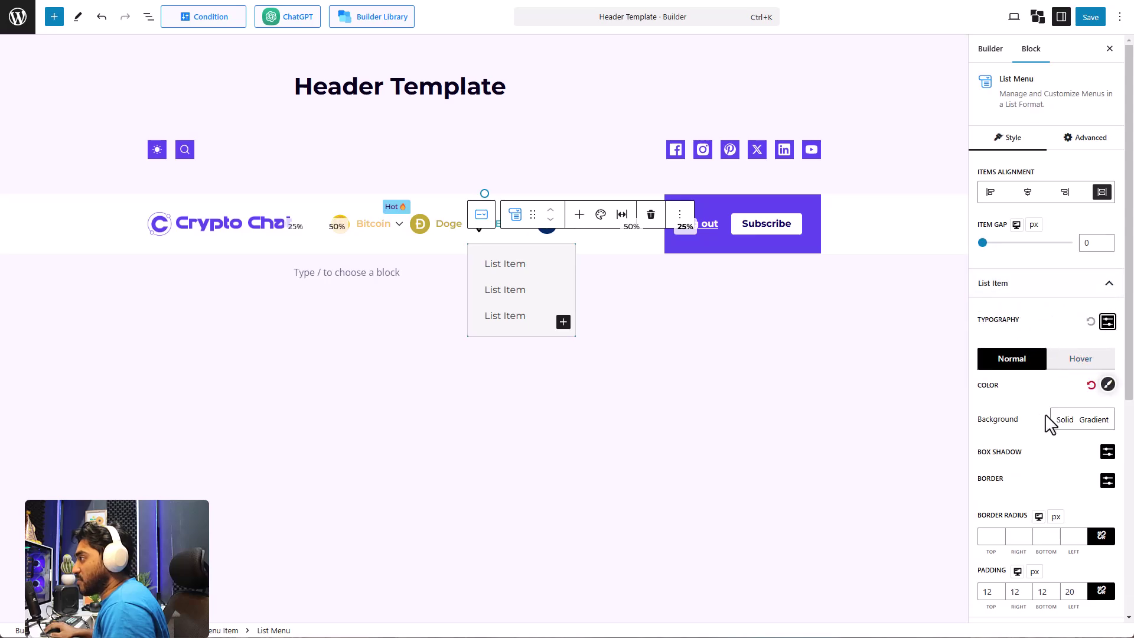
left_click(1031, 286)
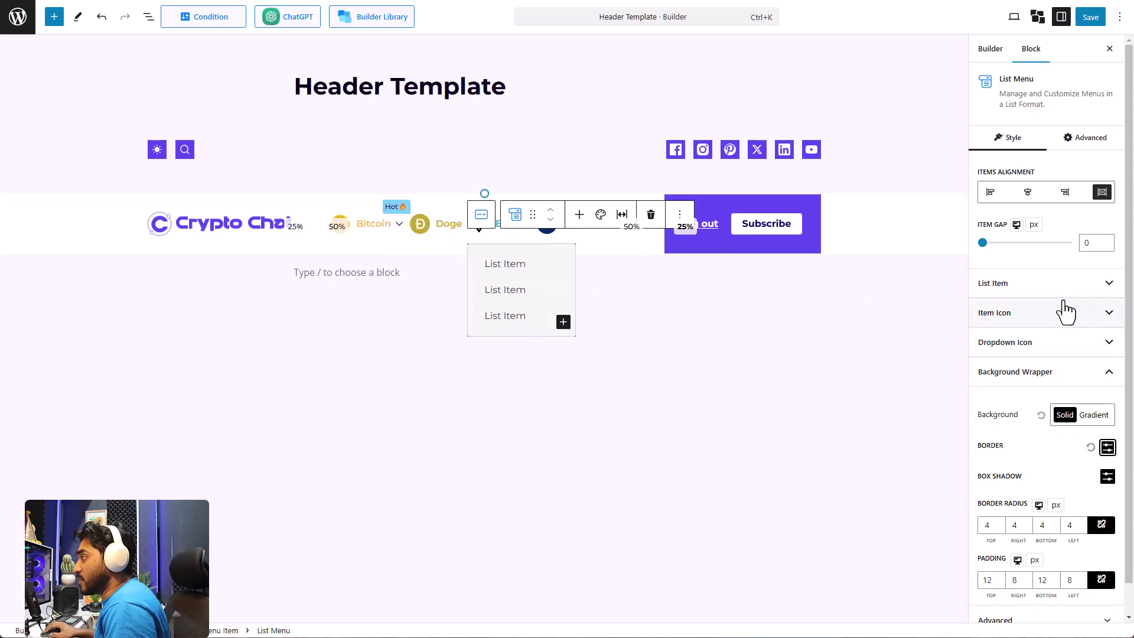
left_click(1062, 381)
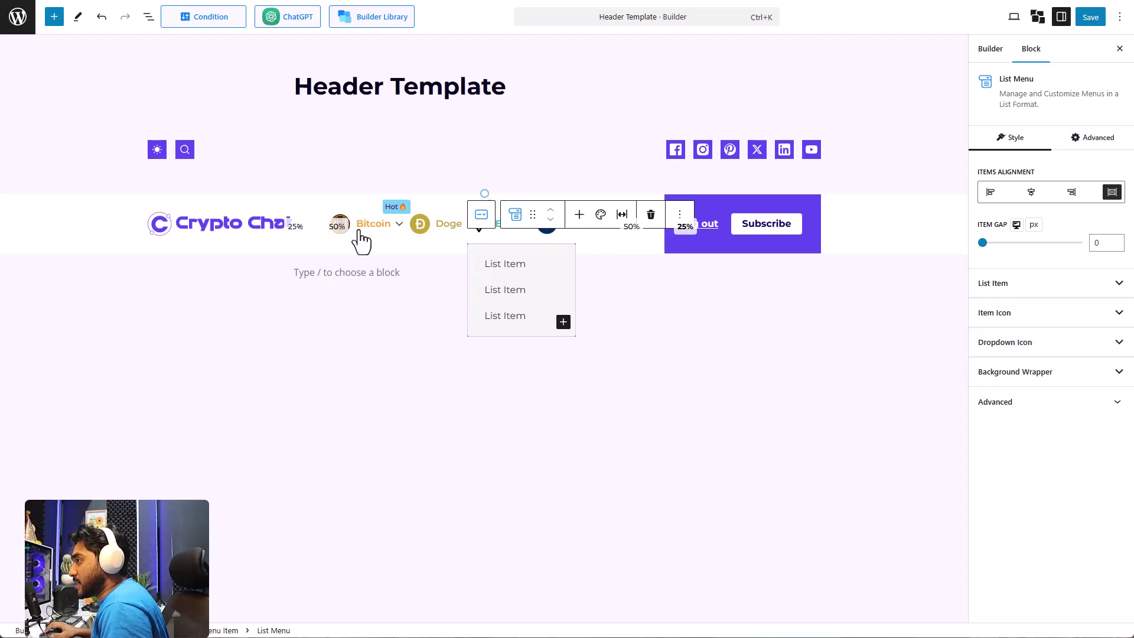
Step: Delete the list submenu under the Bitcoin menu item
left_click(382, 232)
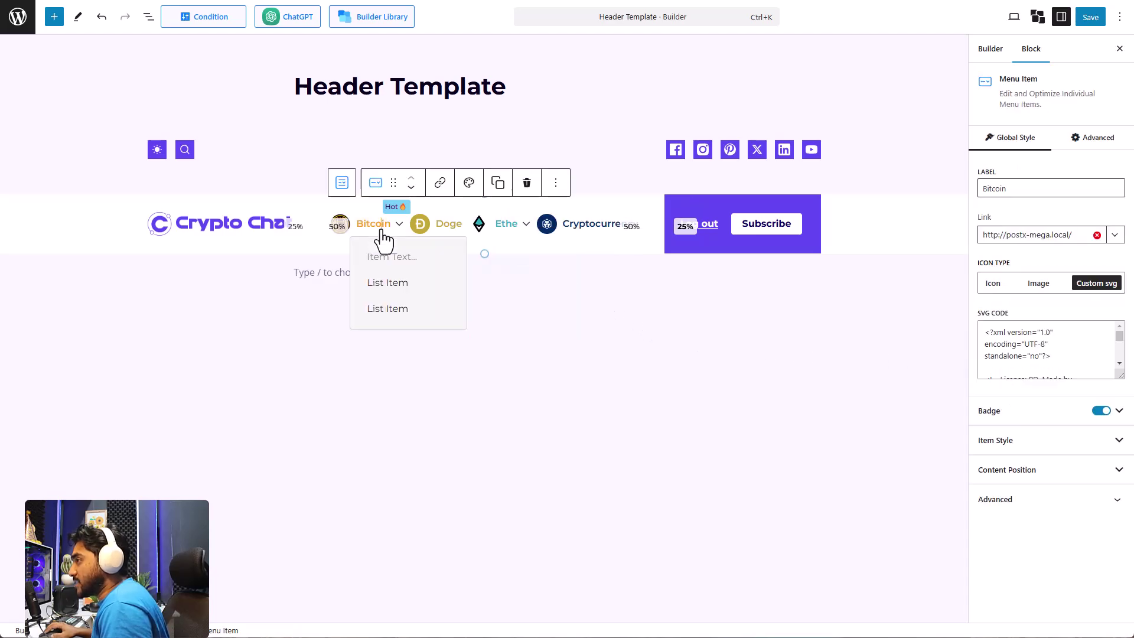
left_click(393, 278)
left_click(468, 306)
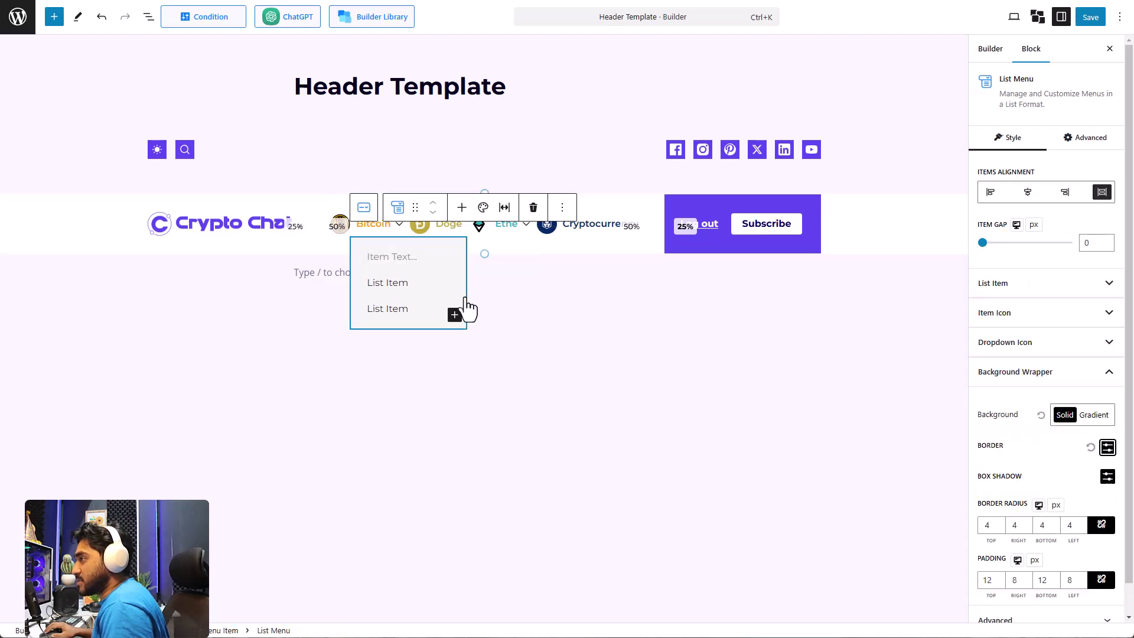
left_click(382, 247)
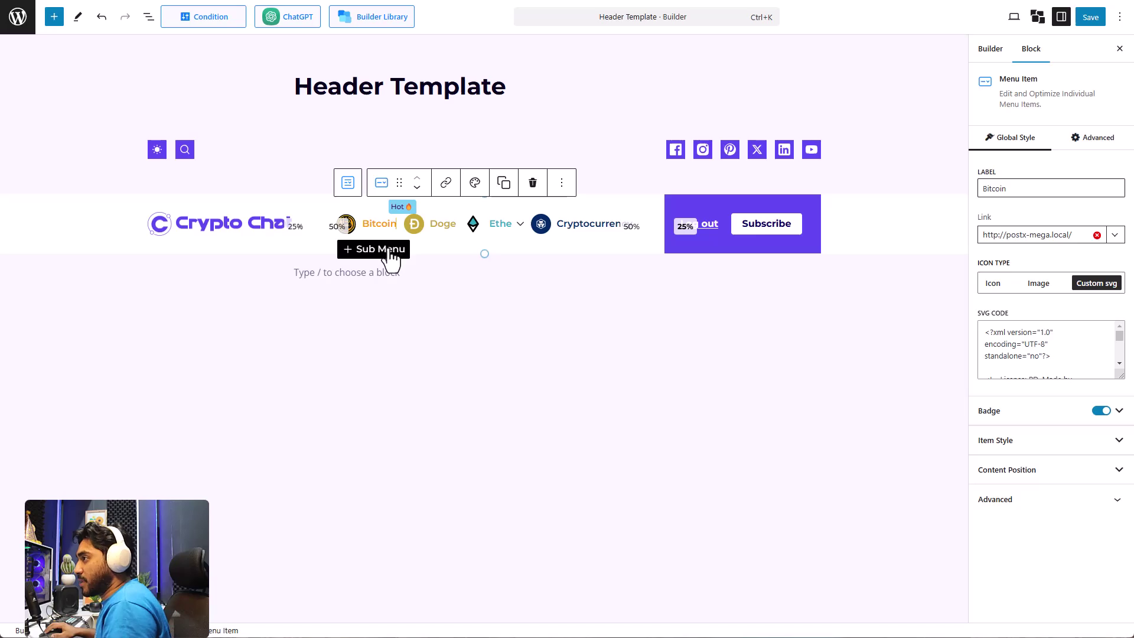
Step: Try a Mega Menu under the Bitcoin item with a width of 883 px and a content max width of 806 px
left_click(389, 251)
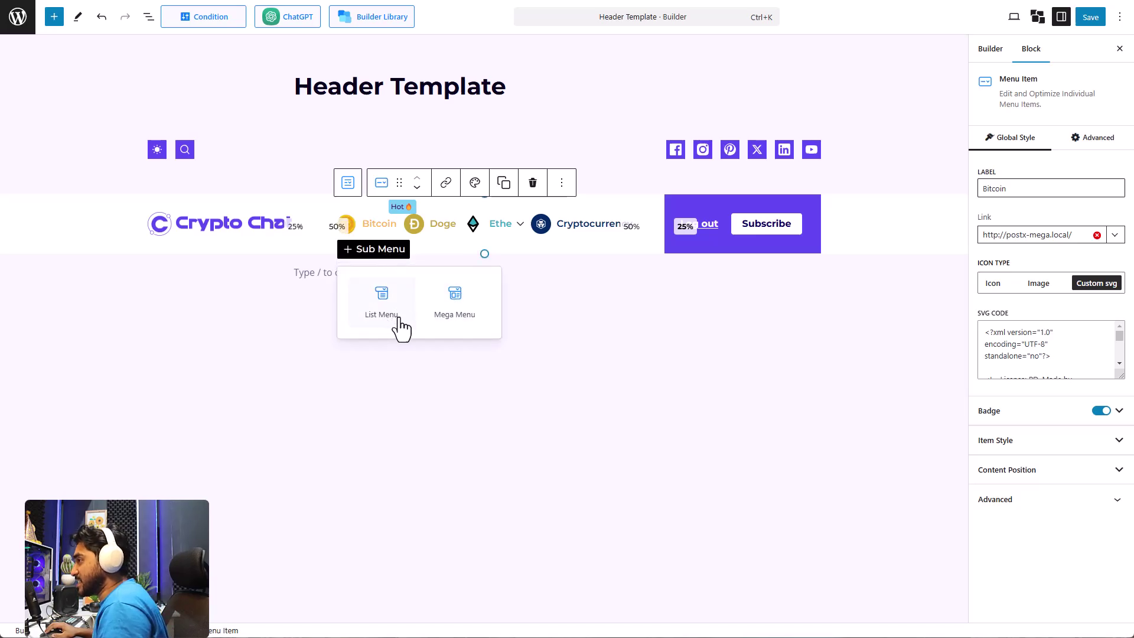
left_click(454, 314)
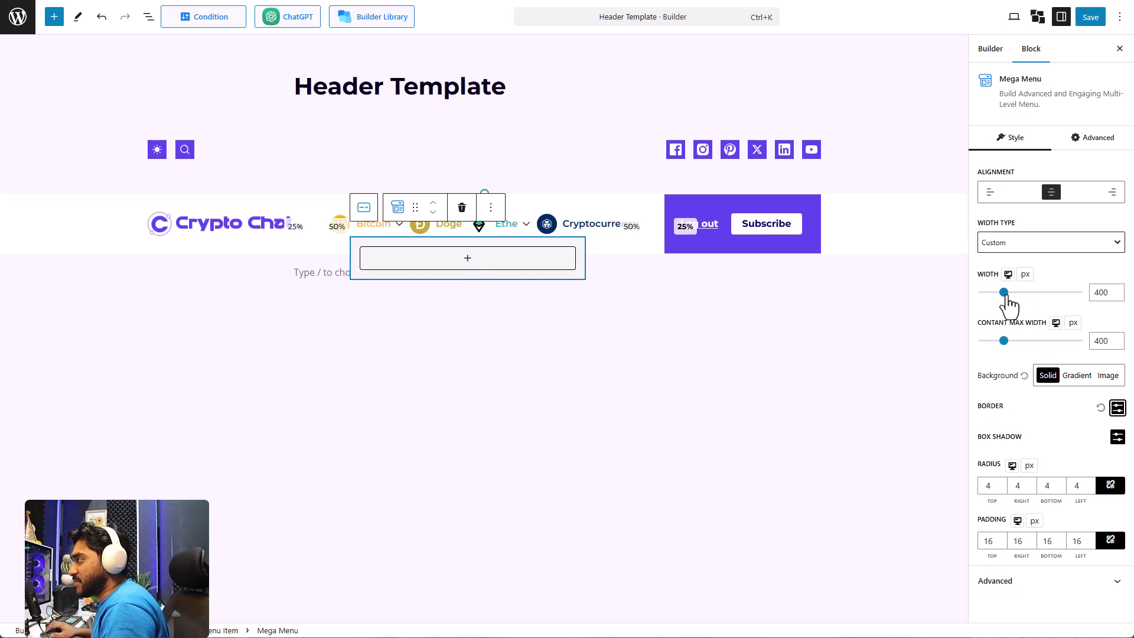
left_click_drag(1006, 295, 1024, 297)
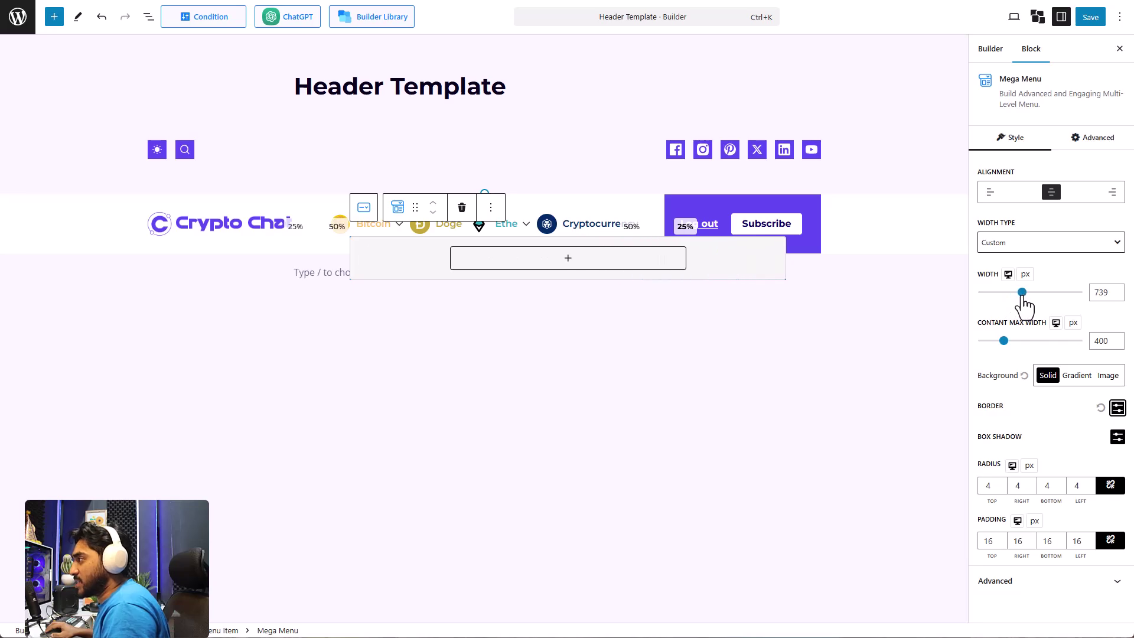
left_click_drag(1005, 341, 1022, 341)
left_click_drag(1022, 292, 1030, 293)
left_click_drag(1022, 340, 1025, 341)
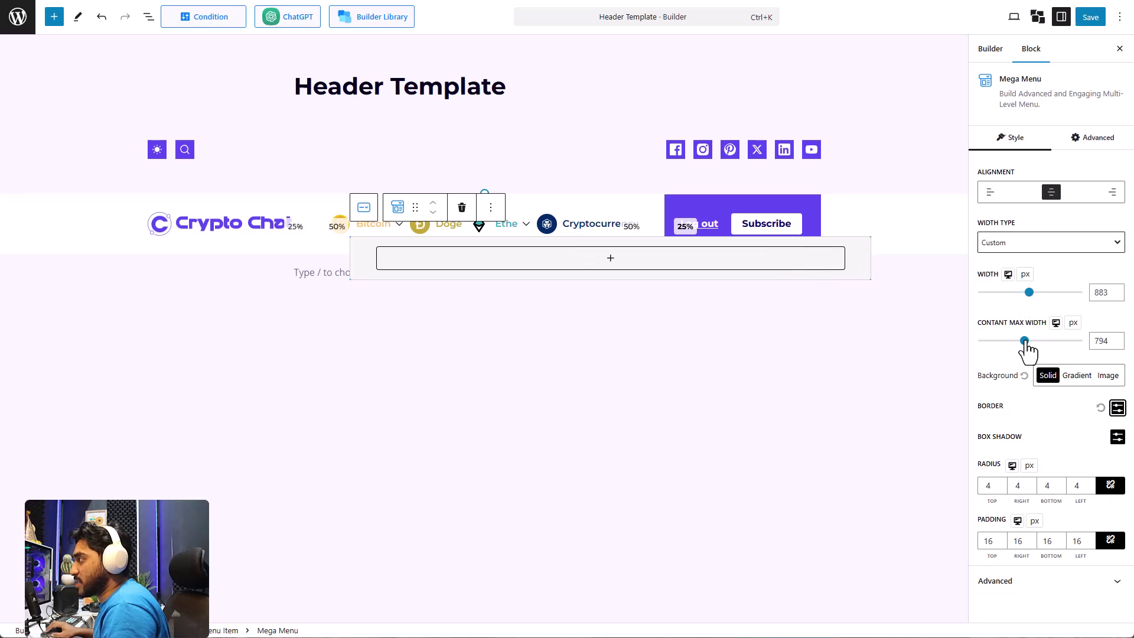
Step: Insert Post Module #1 in the mega menu, choose the third layout, and enable advanced pagination
left_click(611, 260)
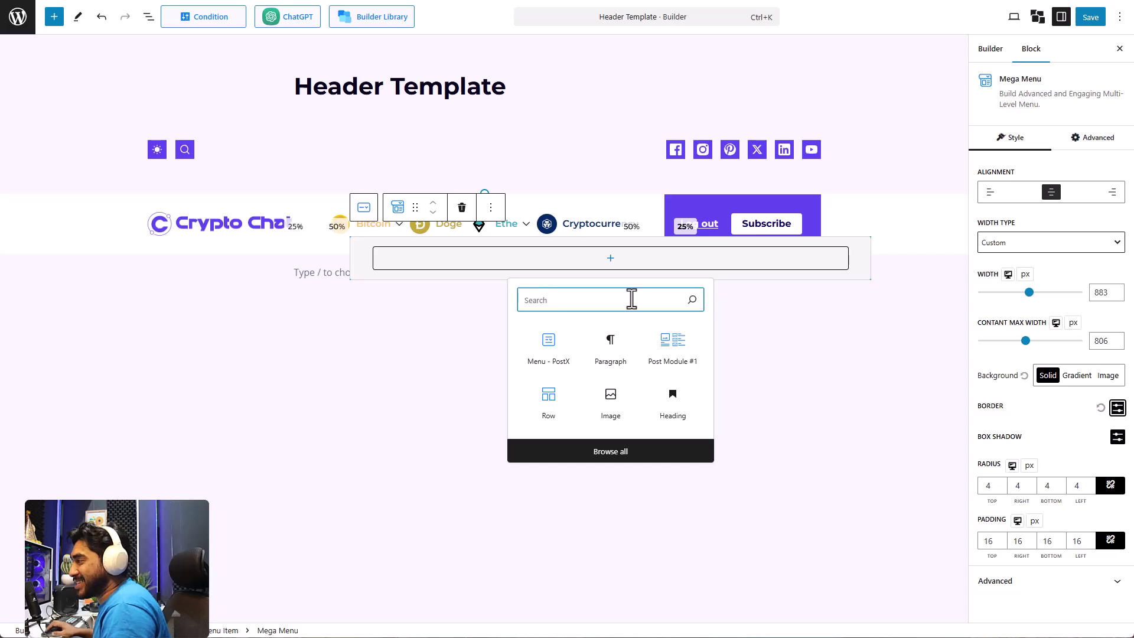
left_click(669, 357)
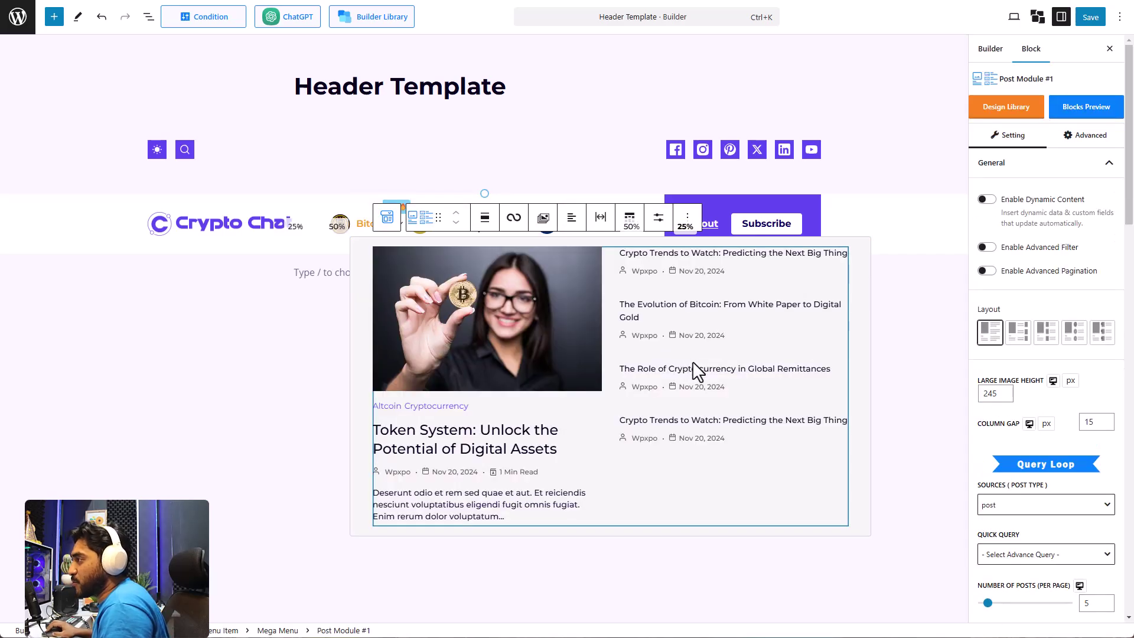
left_click(1048, 336)
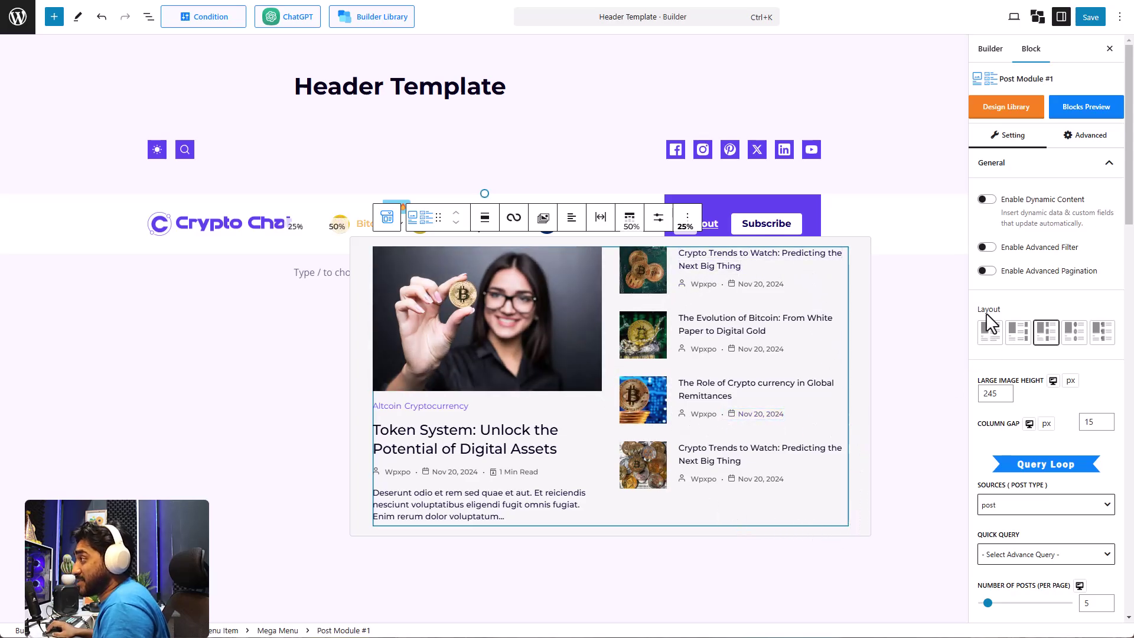
left_click(986, 270)
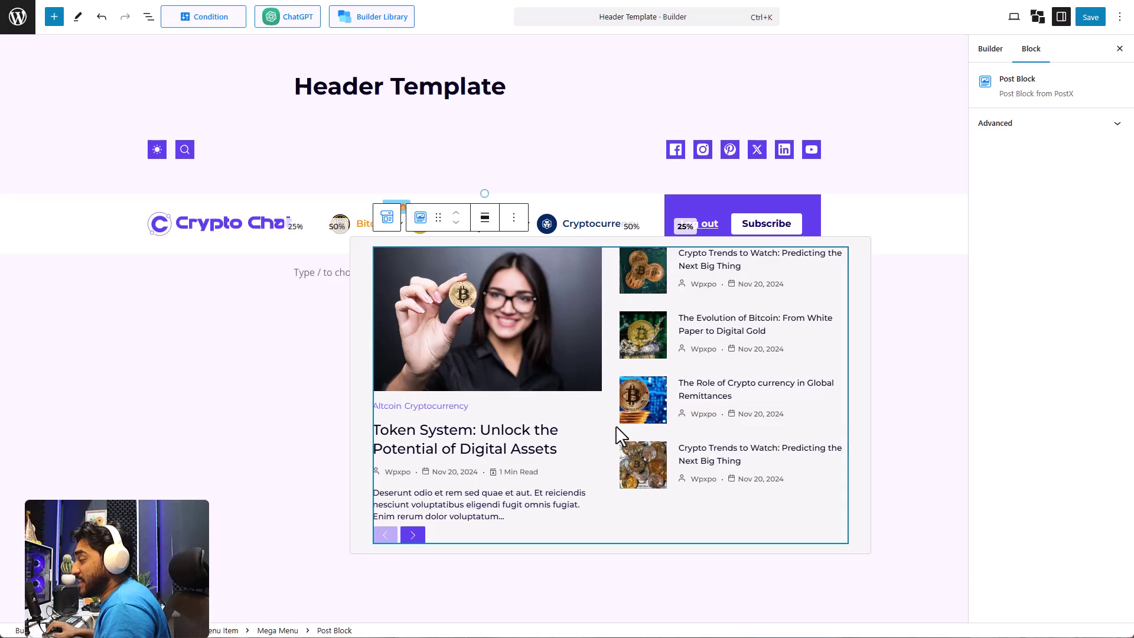
Step: Set the post module's pagination type to Pagination and align it to the center
left_click(423, 538)
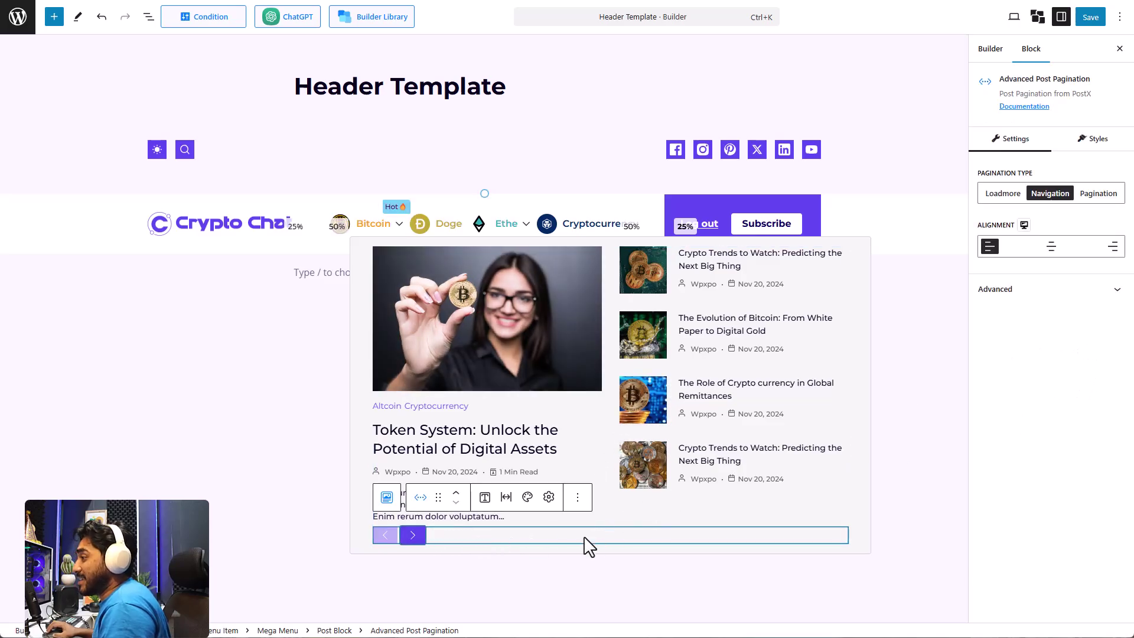
left_click(1096, 196)
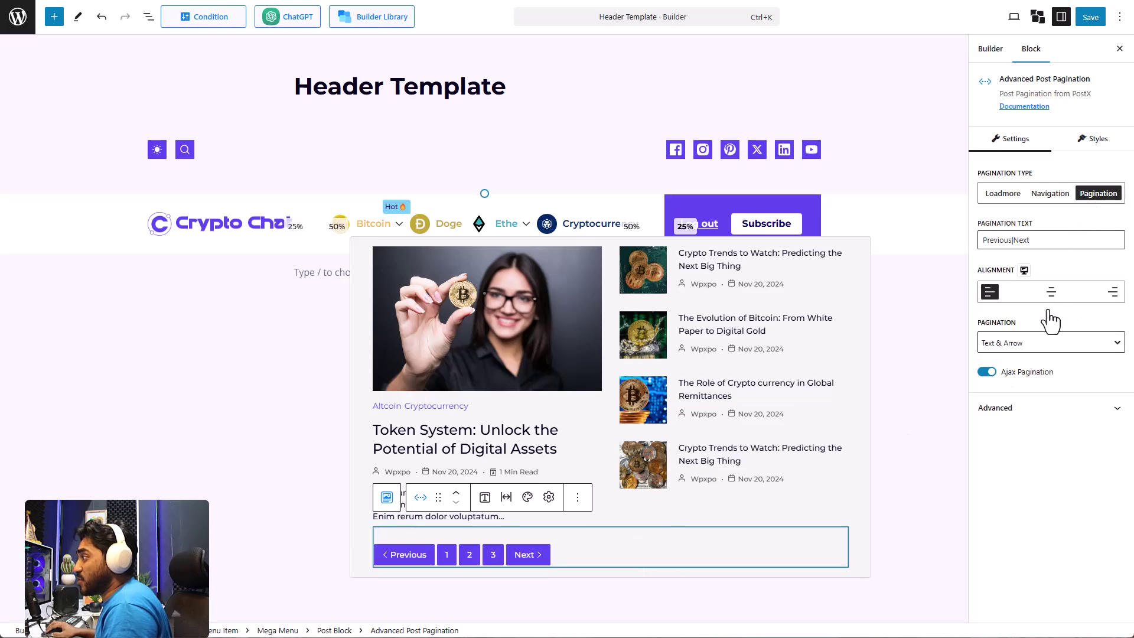
left_click(1052, 293)
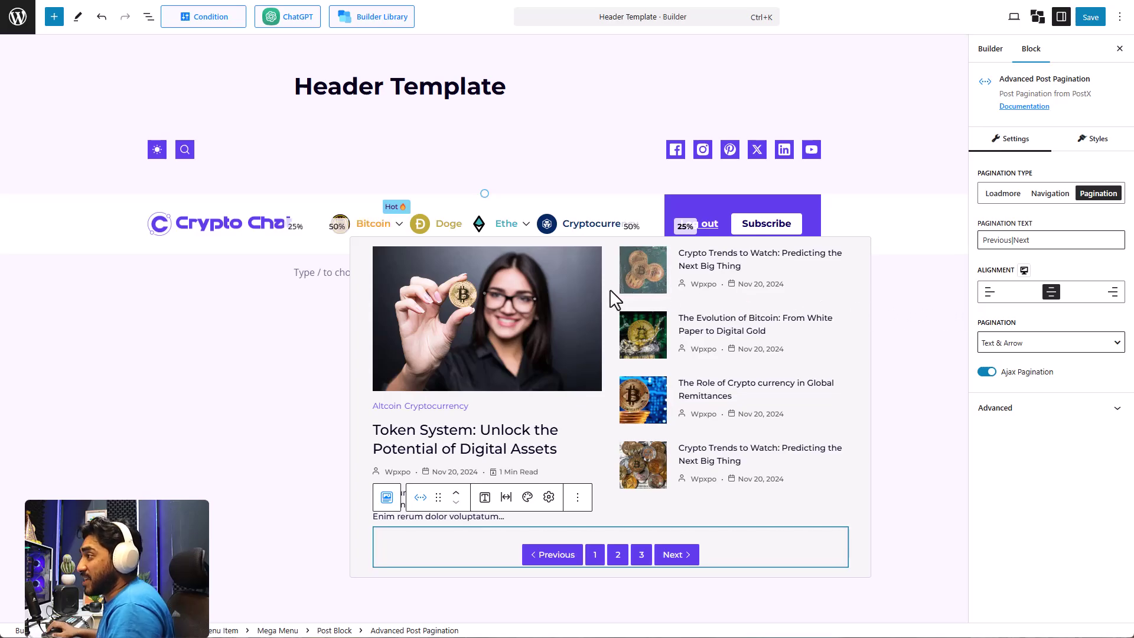
Step: Delete the mega menu containing the post module from the Bitcoin item
left_click(861, 480)
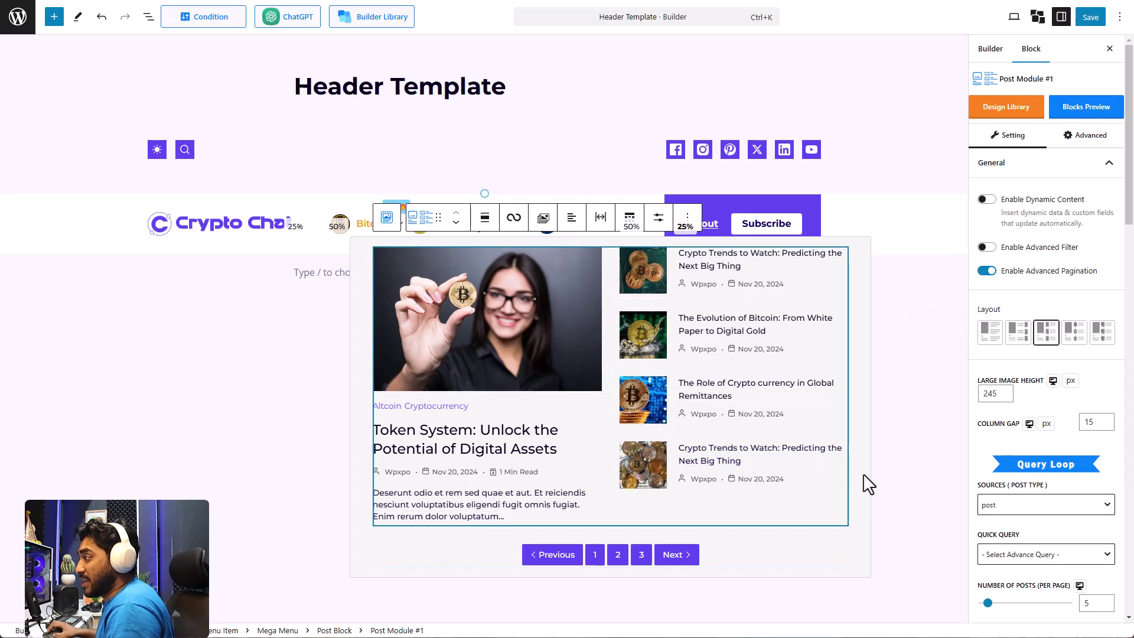
left_click(867, 484)
left_click(777, 423)
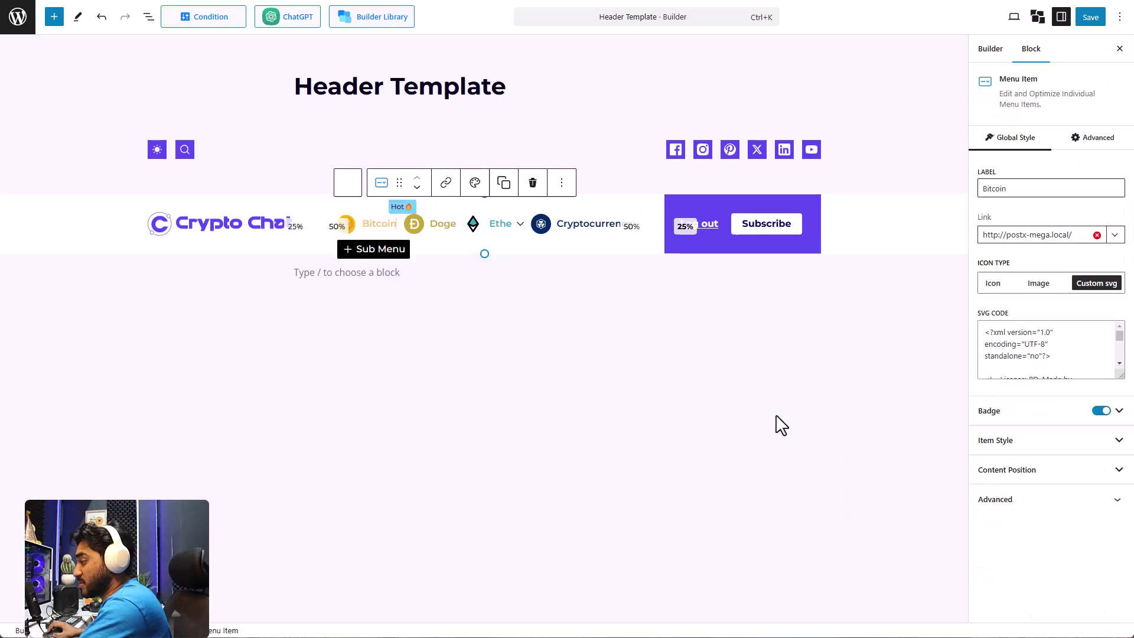
Step: Add a Mega Menu to the Bitcoin item with a width of 861 px and a content max width of 839 px
left_click(392, 254)
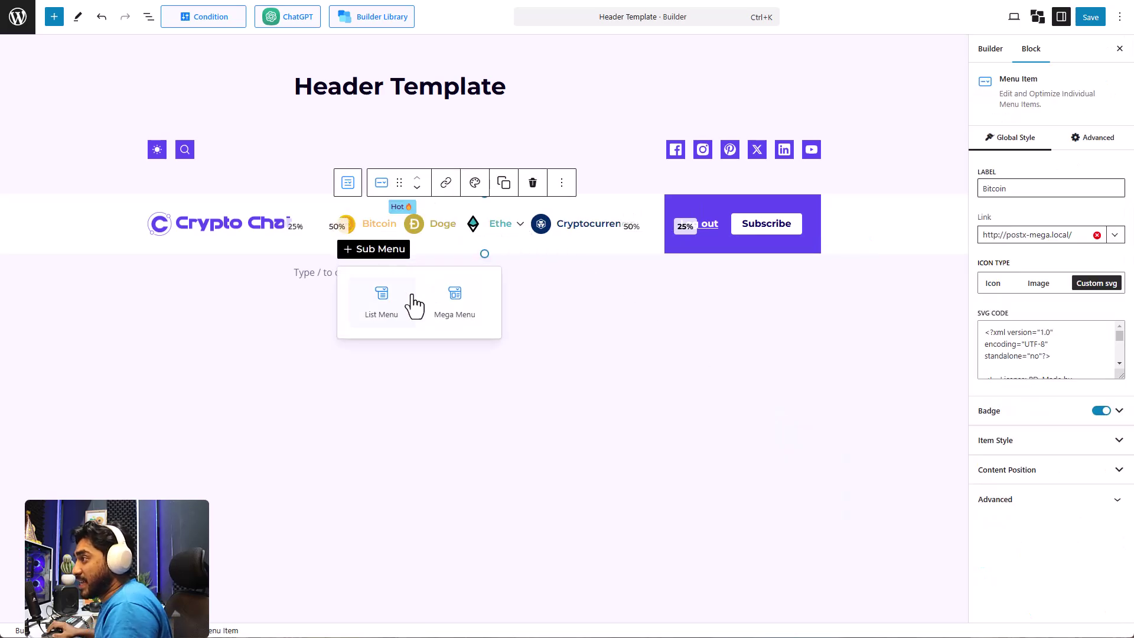
left_click(444, 308)
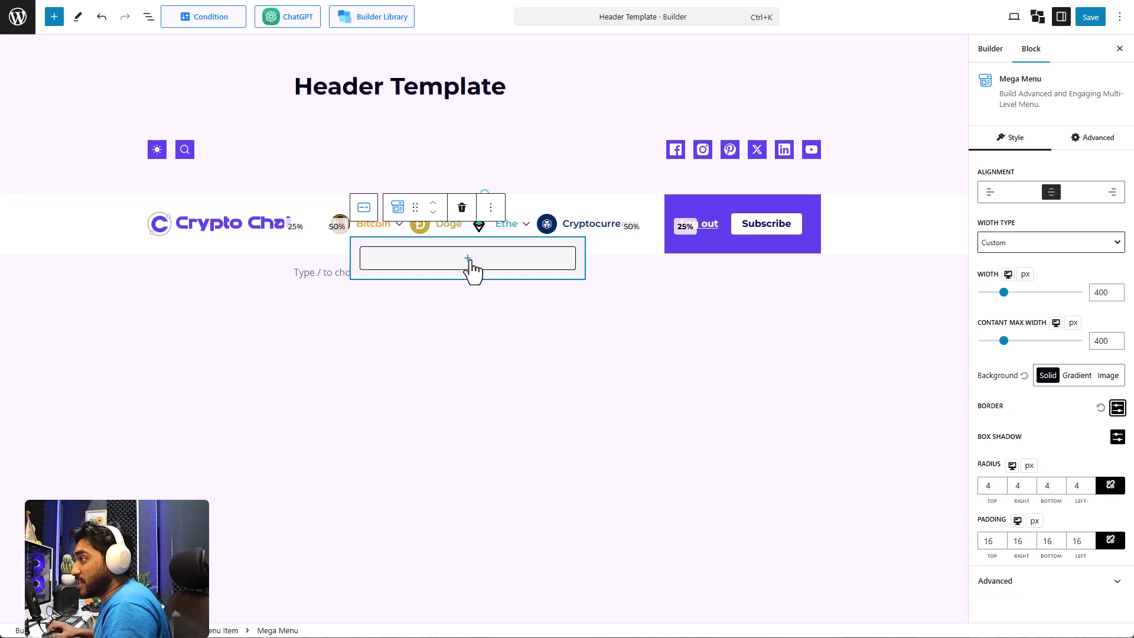
left_click_drag(1004, 292, 1028, 293)
left_click_drag(1004, 340, 1025, 341)
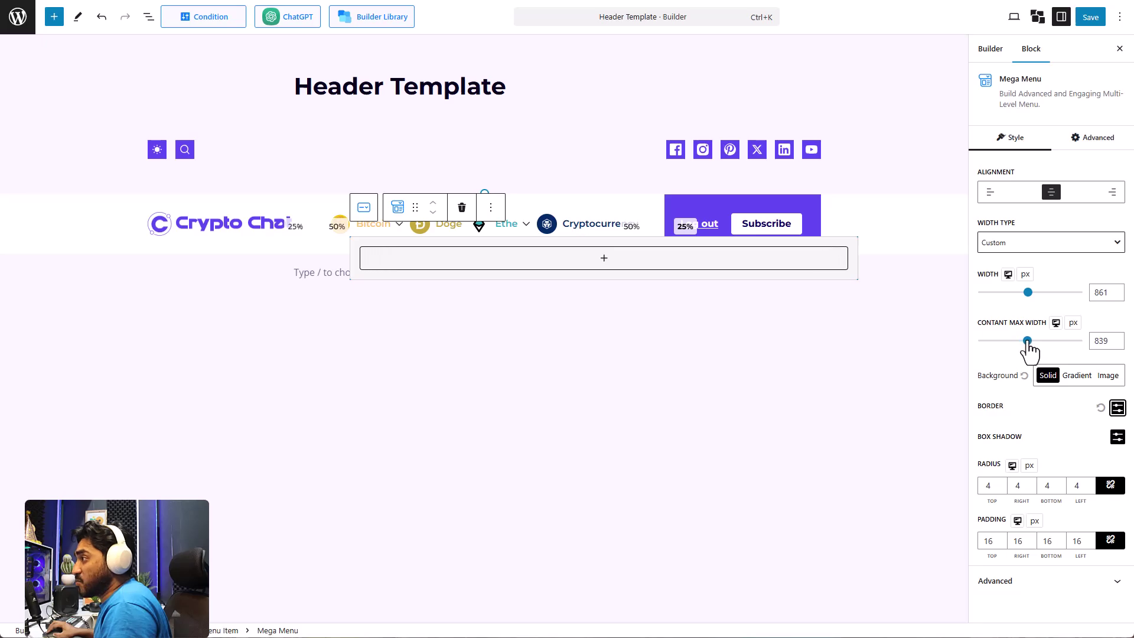
Step: Insert a PostX Row block in the mega menu with a two-column 30:70 layout
left_click(603, 260)
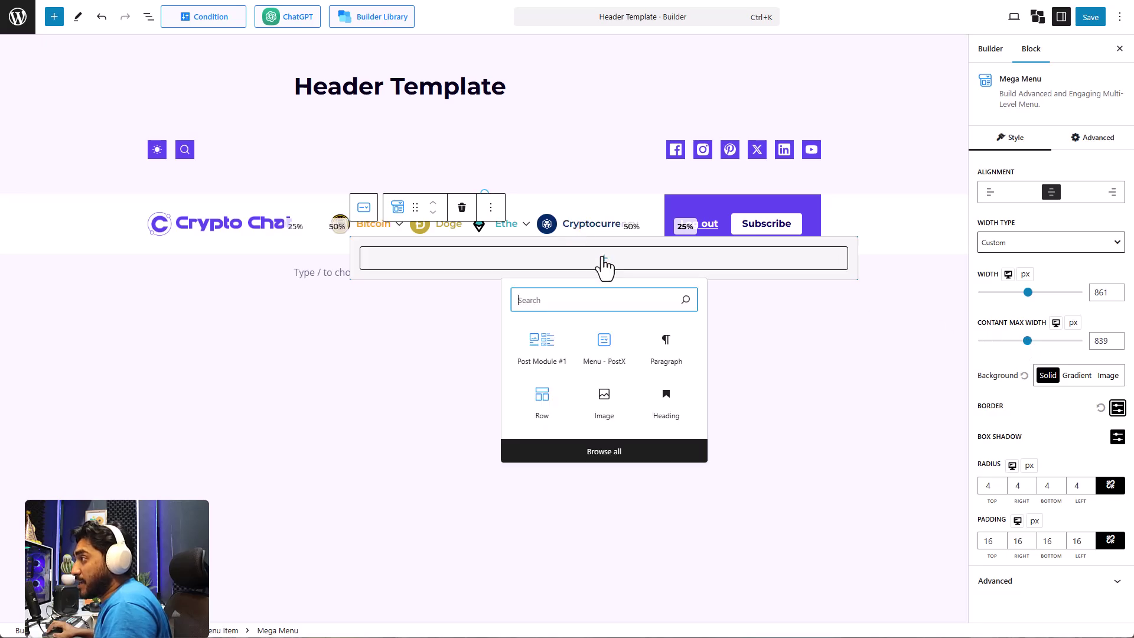
type("row")
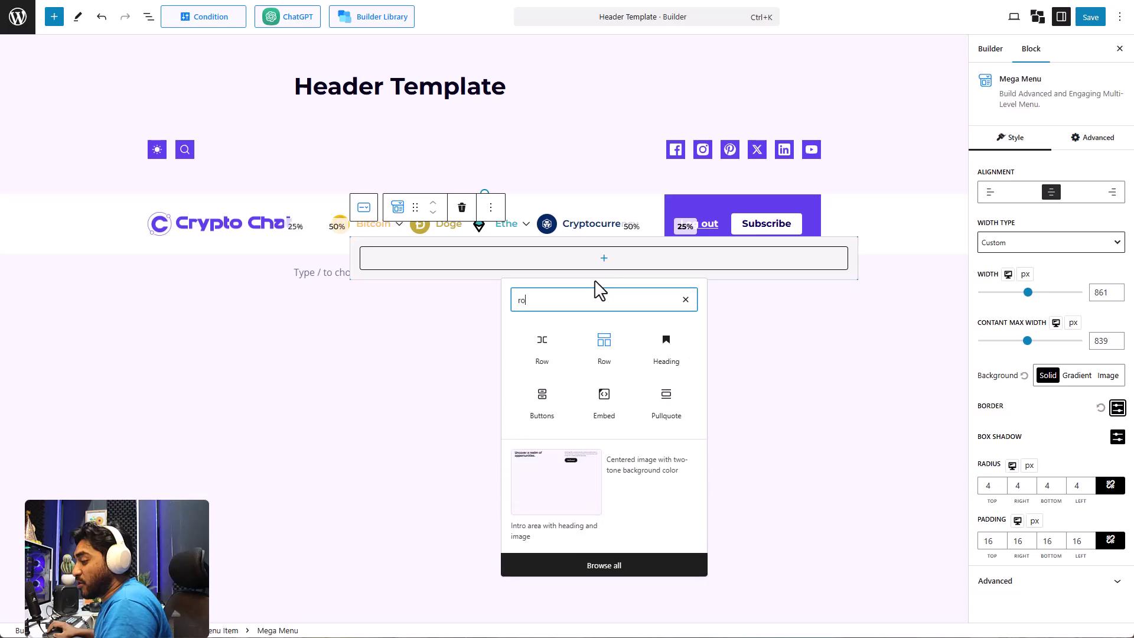
left_click(602, 348)
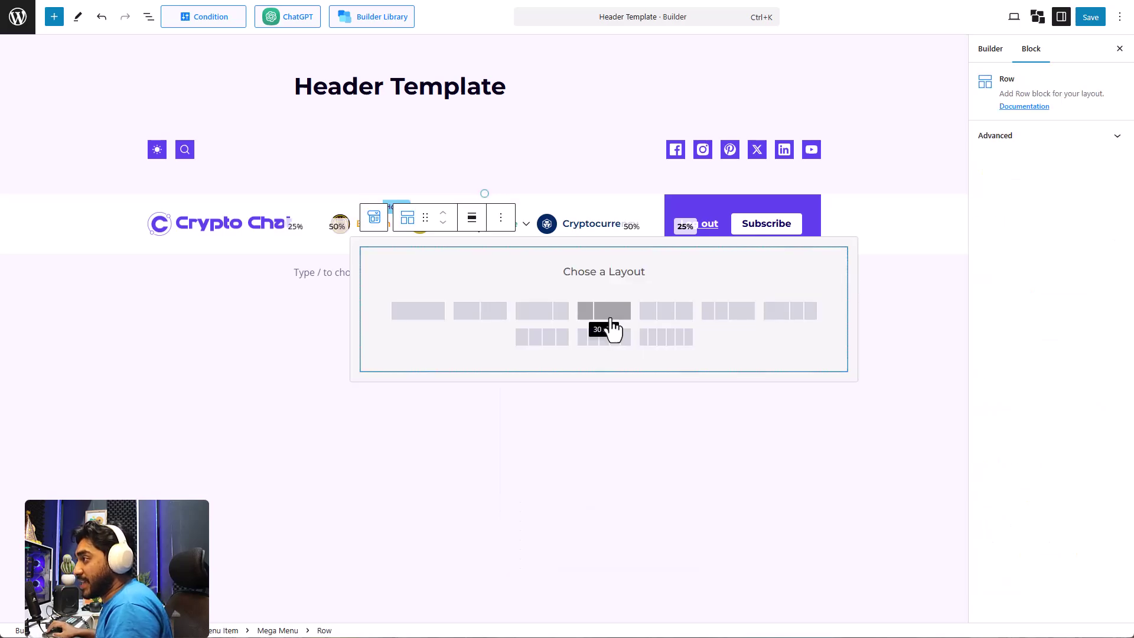
left_click(604, 316)
Step: Insert a Menu - PostX block in the row's 30% column and turn off its Inline option
left_click(428, 276)
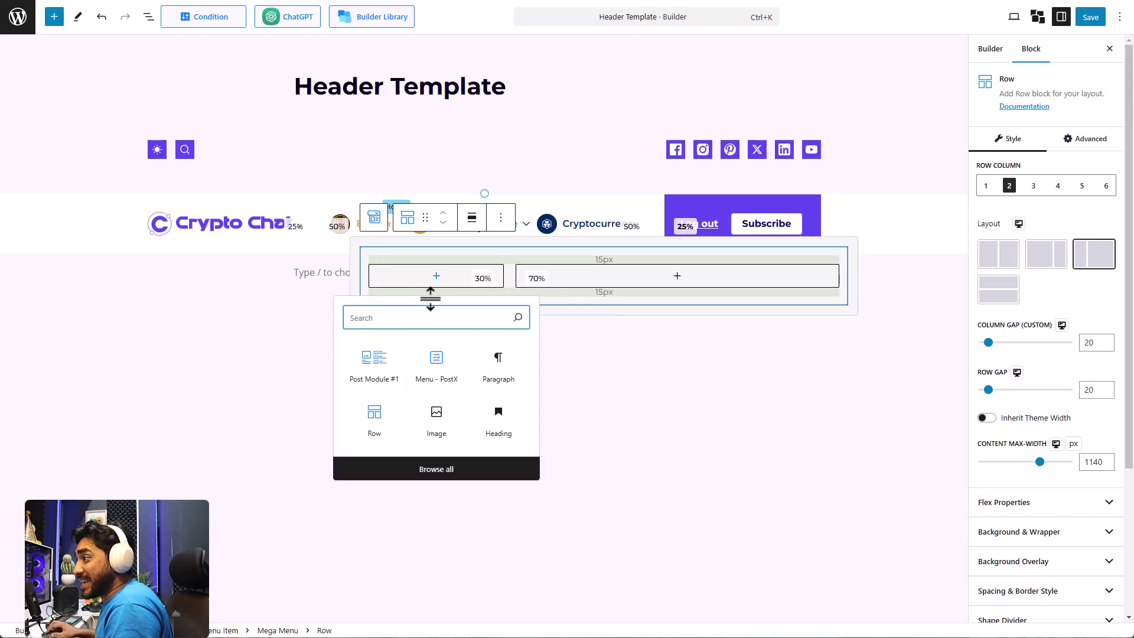
left_click(437, 364)
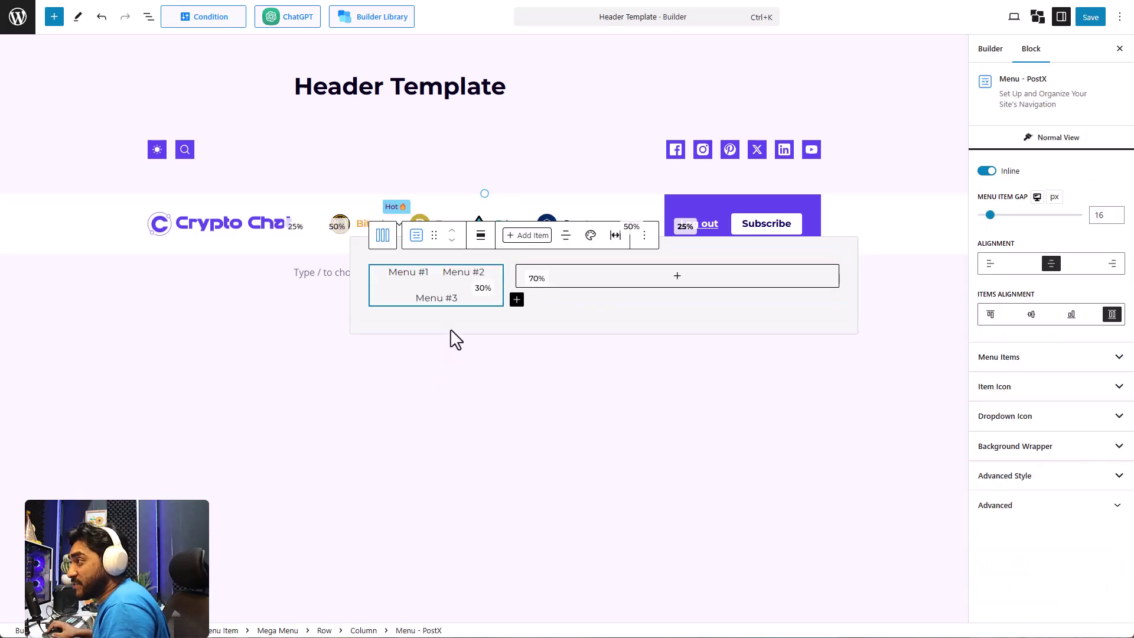
left_click(992, 172)
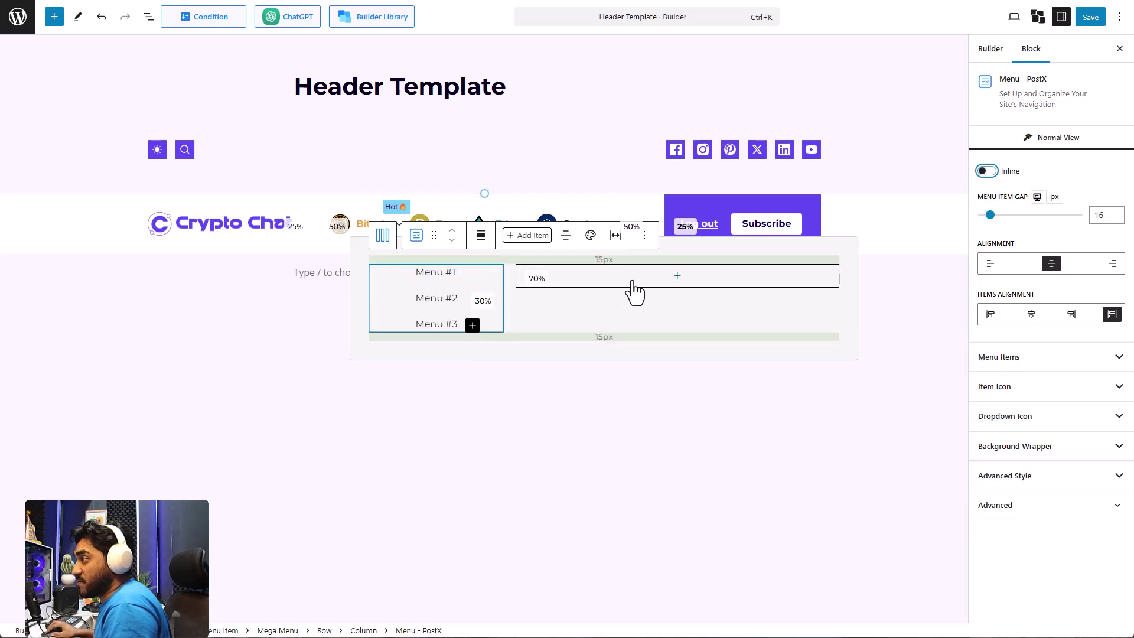
Step: Insert a Post Module #1 block in the row's 70% column and choose the third layout, with thumbnails beside the small posts
left_click(725, 283)
left_click(726, 277)
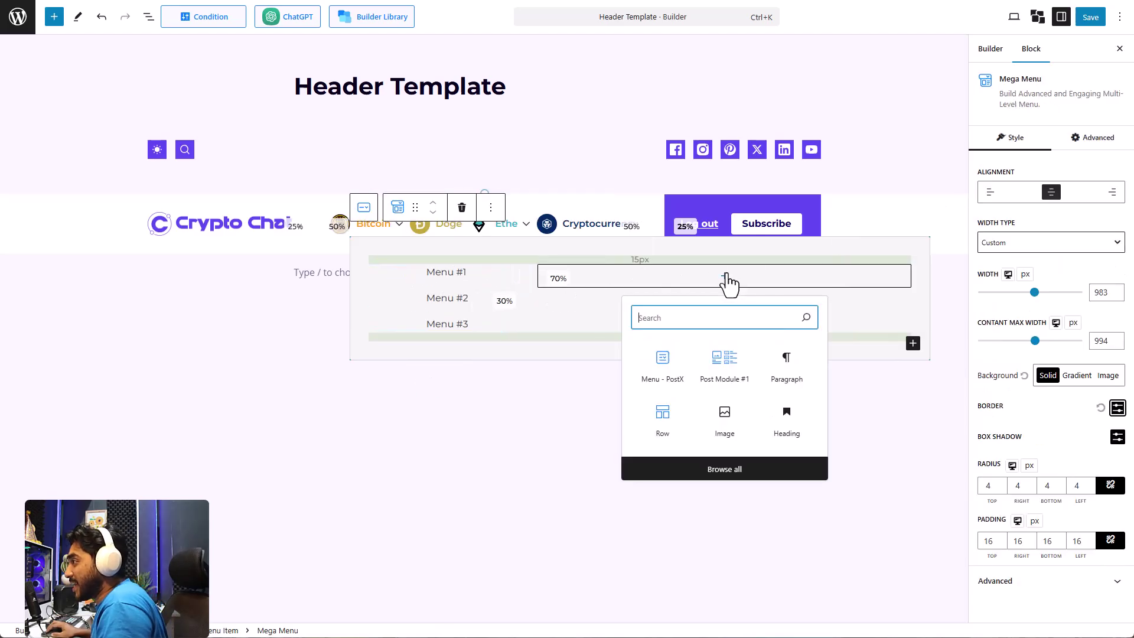
left_click(740, 365)
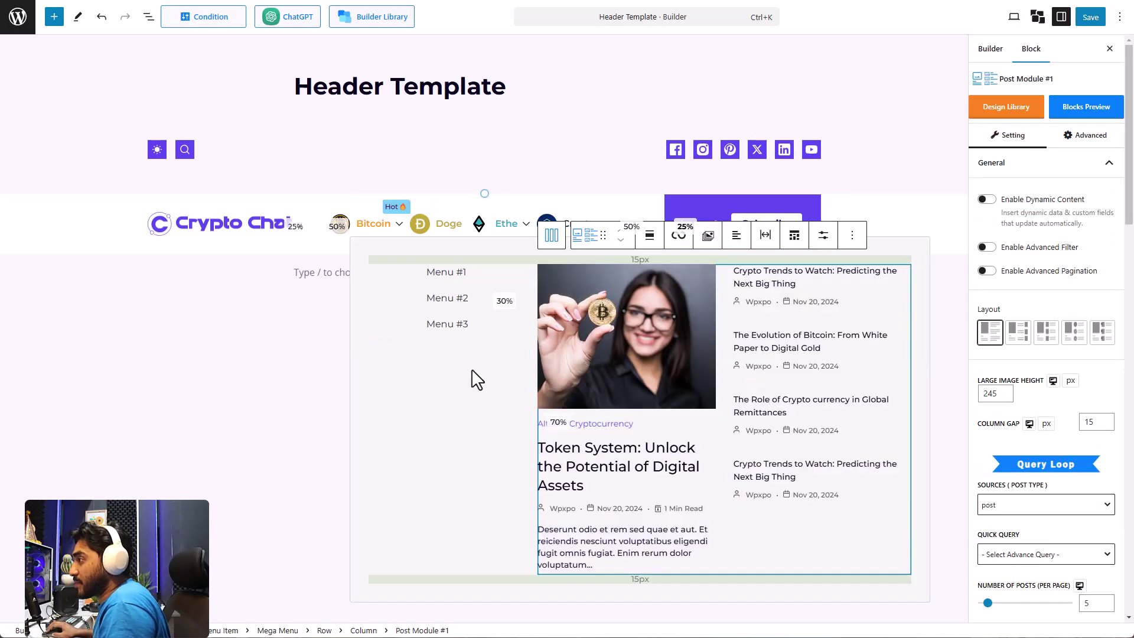
left_click(1047, 332)
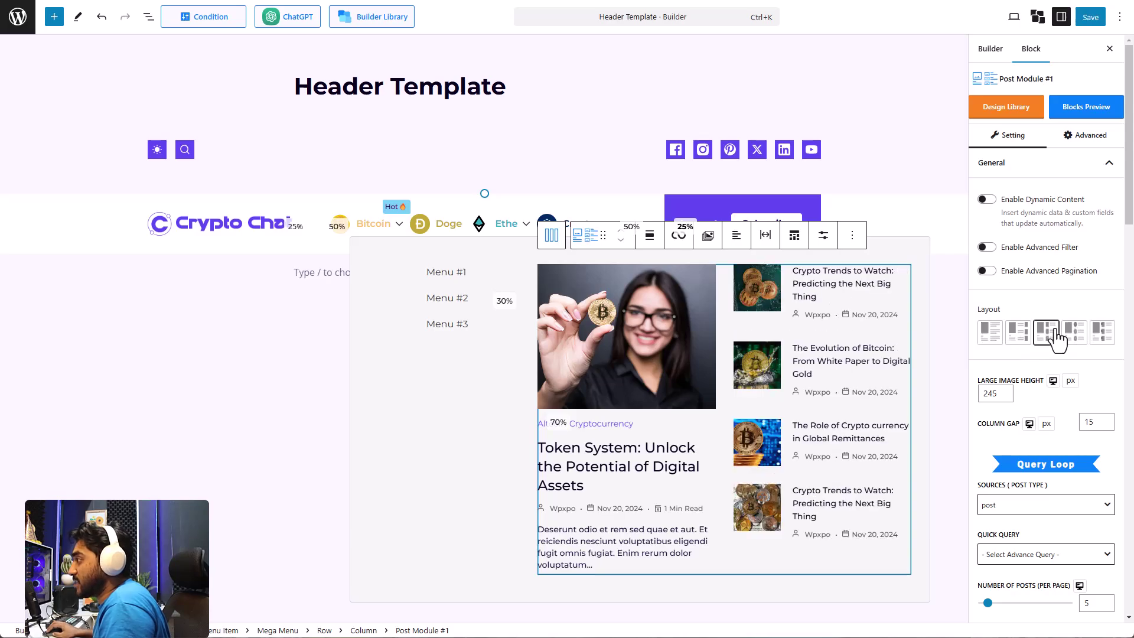
left_click(1071, 380)
left_click(1071, 396)
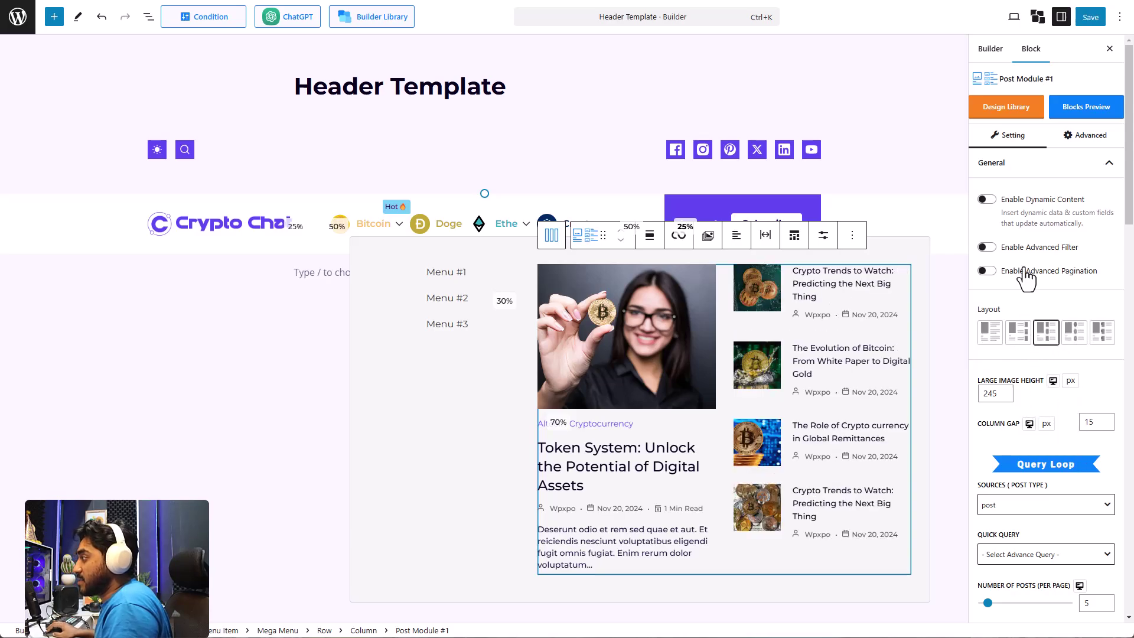
Step: Enable advanced pagination for the post module, center it and set its type to Pagination
left_click(987, 270)
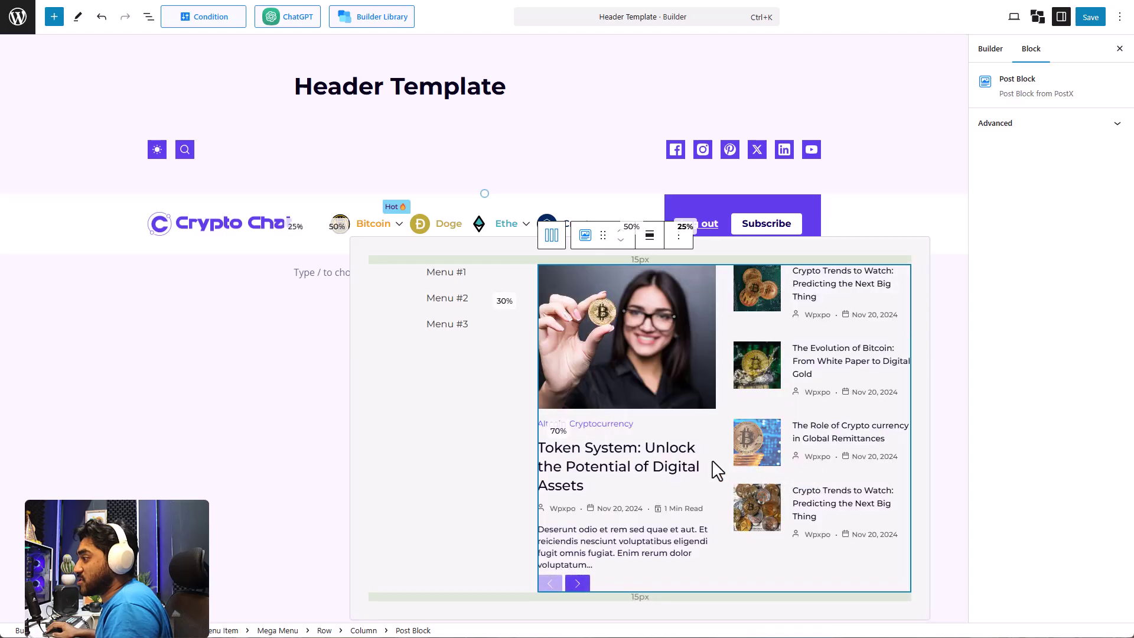
left_click(601, 580)
left_click(1050, 248)
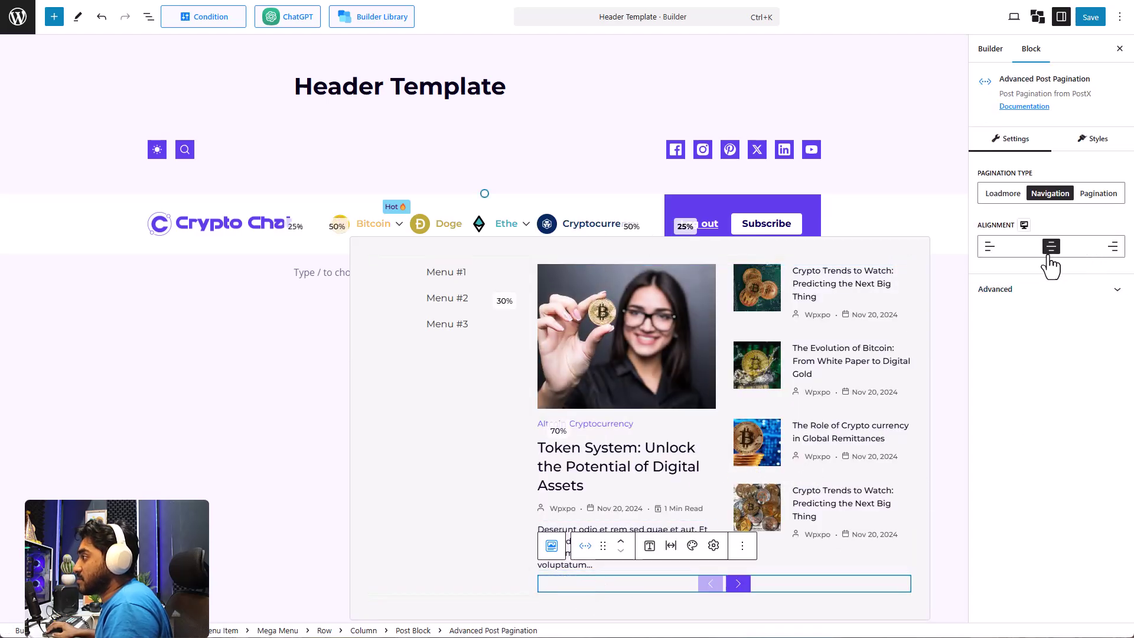
left_click(1101, 200)
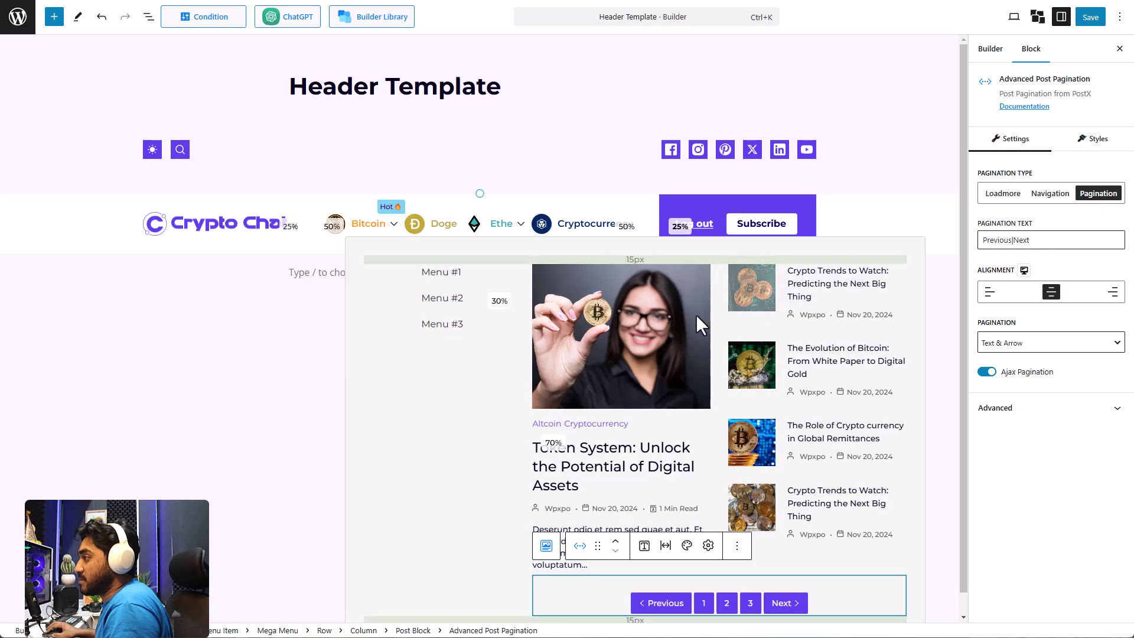
left_click(439, 272)
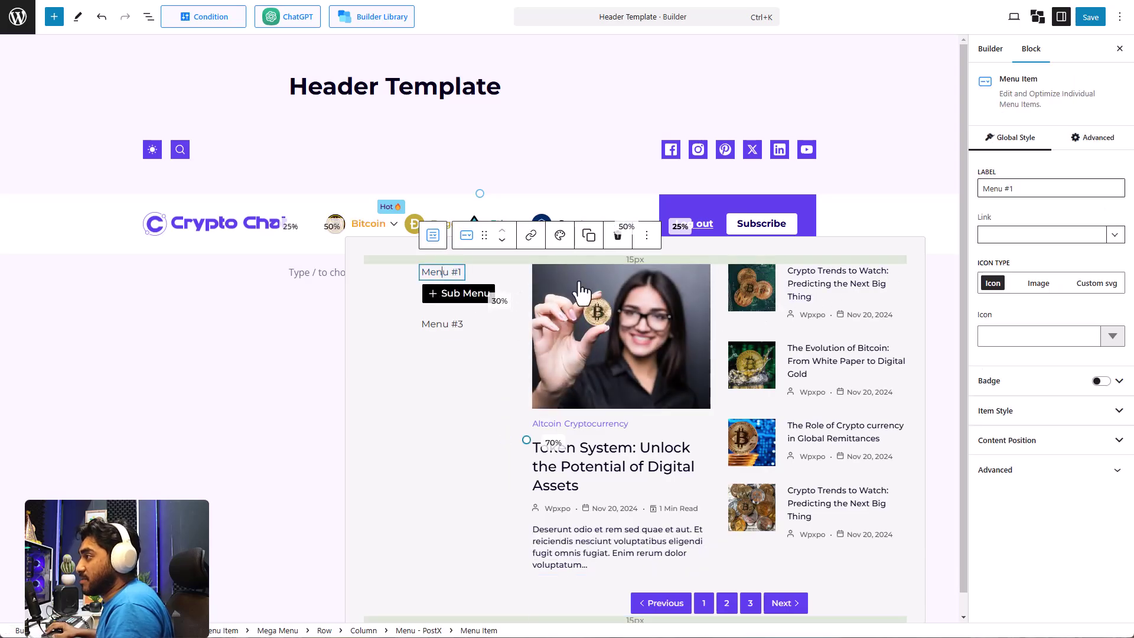
key("ctrl+a")
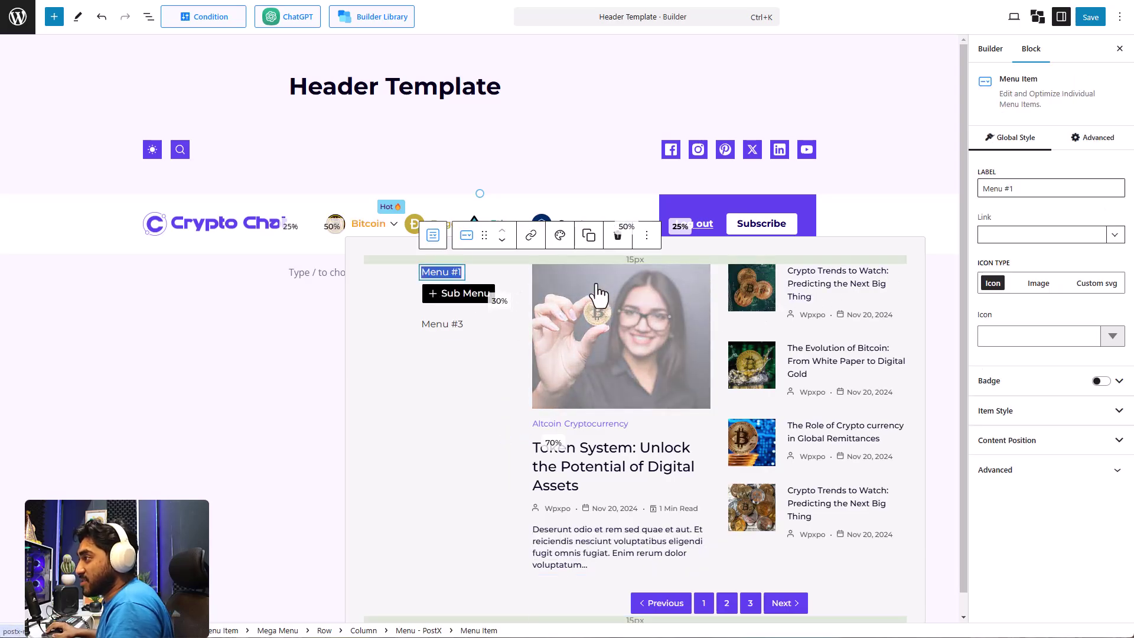
left_click(354, 277)
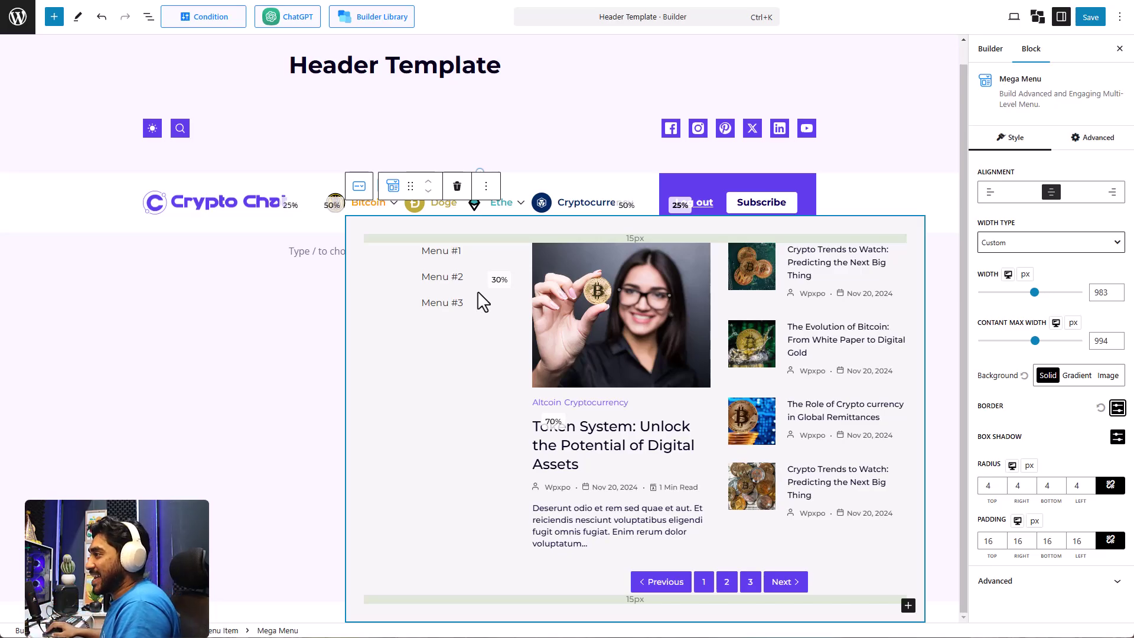
Step: Add a Mega Menu to the Doge item with a width of 906 px and a content max width of 994 px
left_click(423, 205)
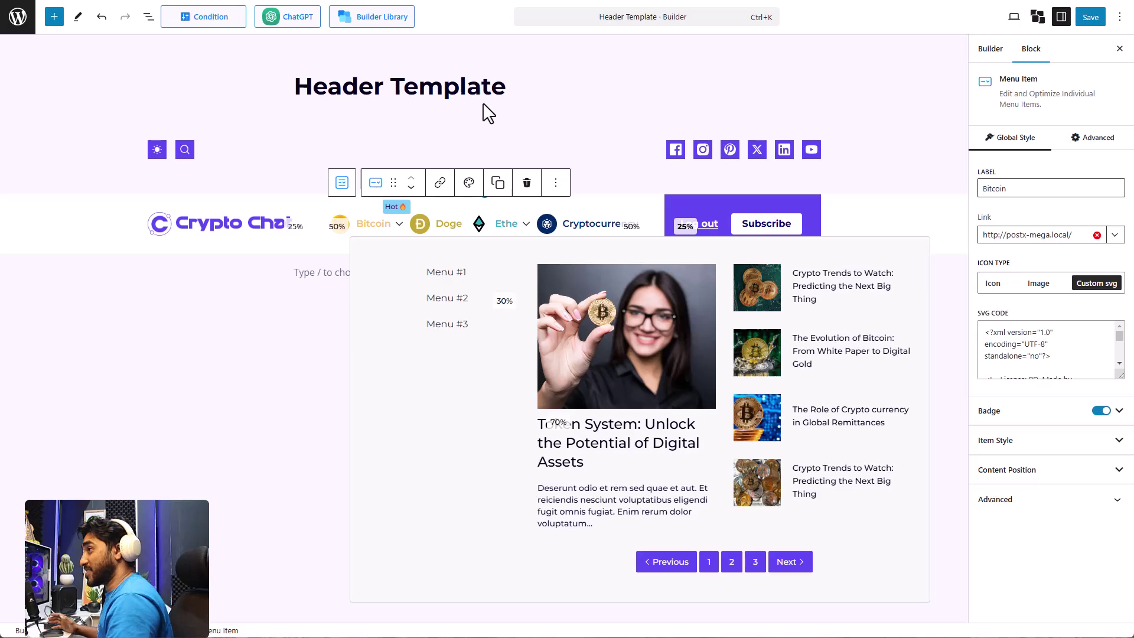
left_click(454, 230)
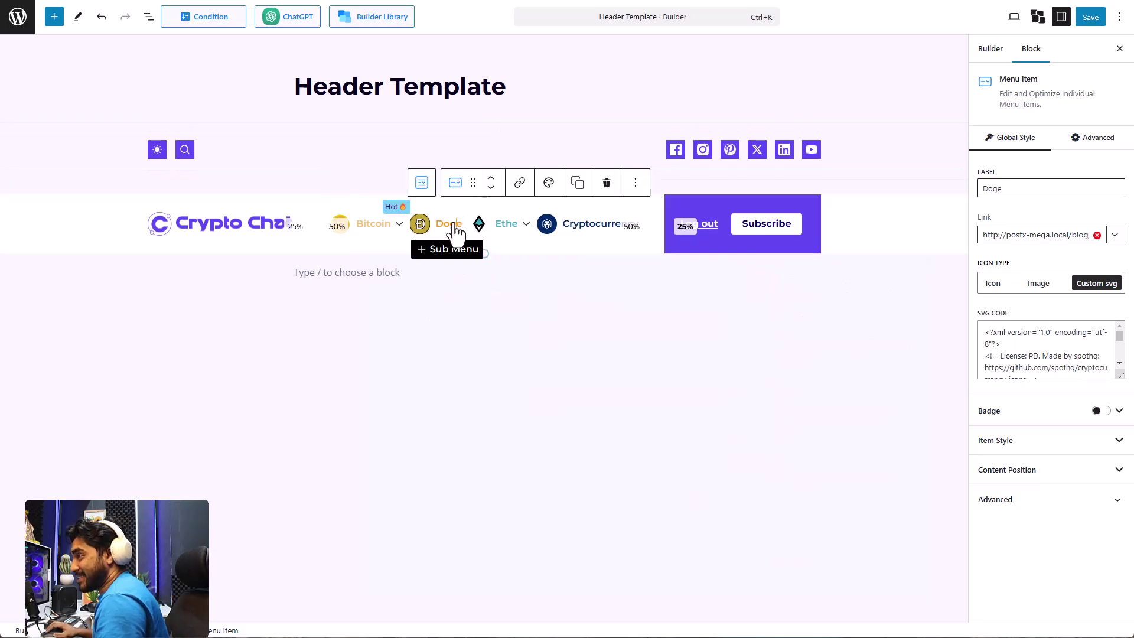
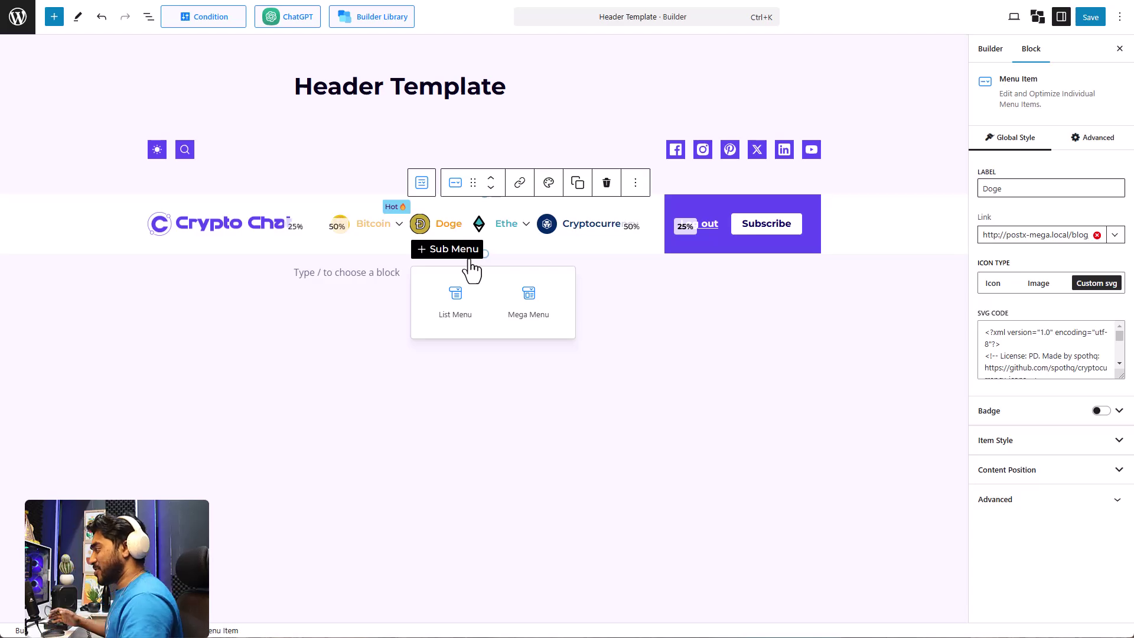
left_click(531, 302)
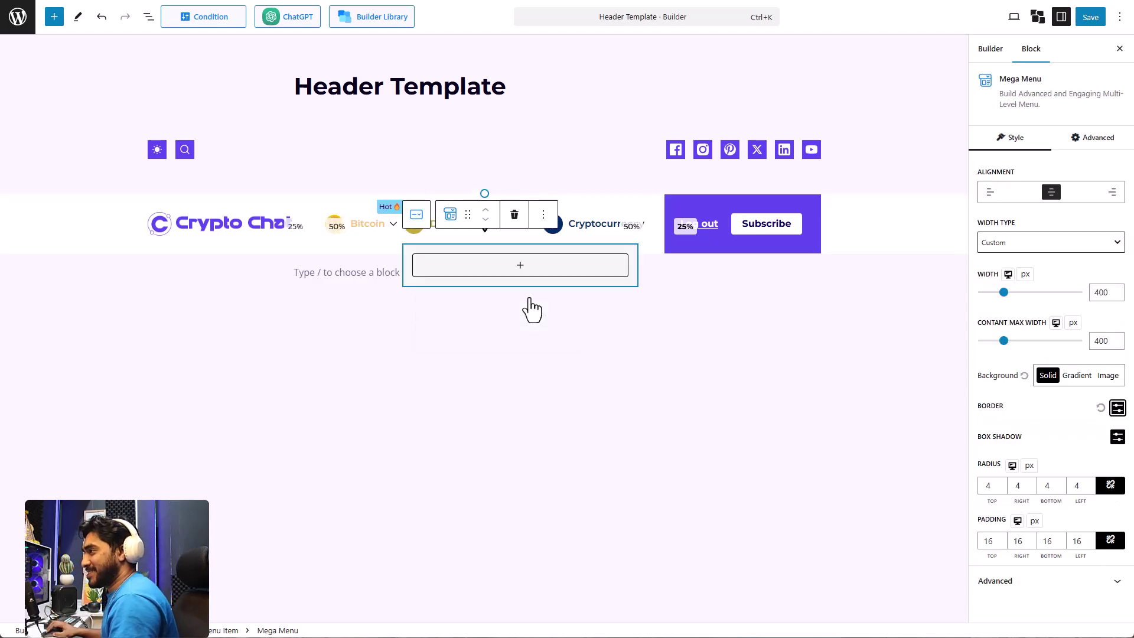
left_click(525, 275)
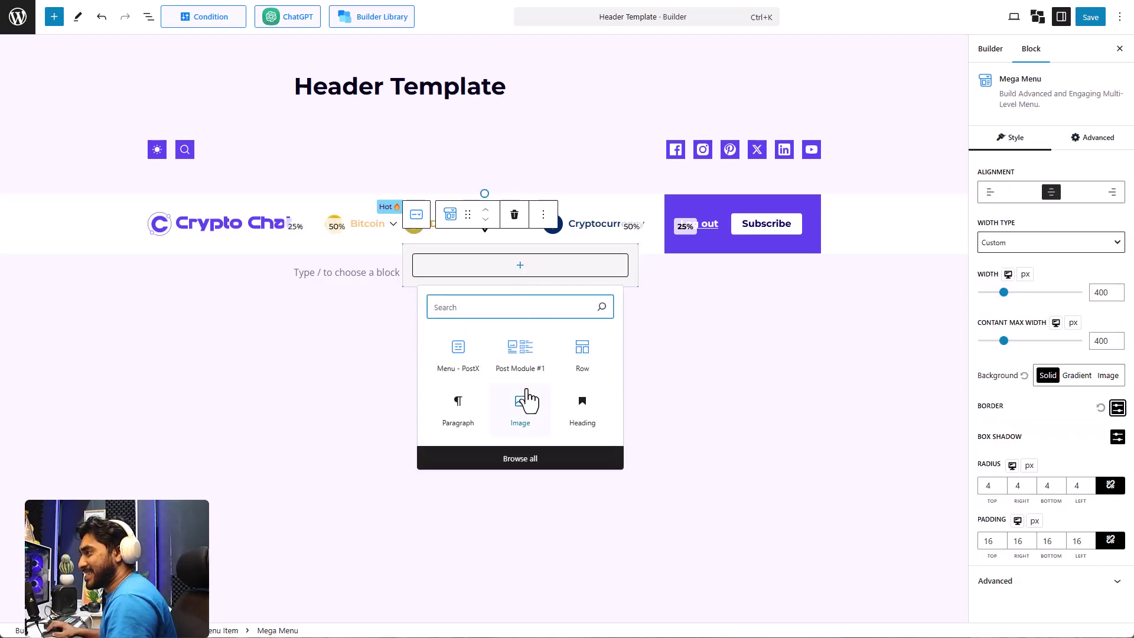
left_click(1010, 297)
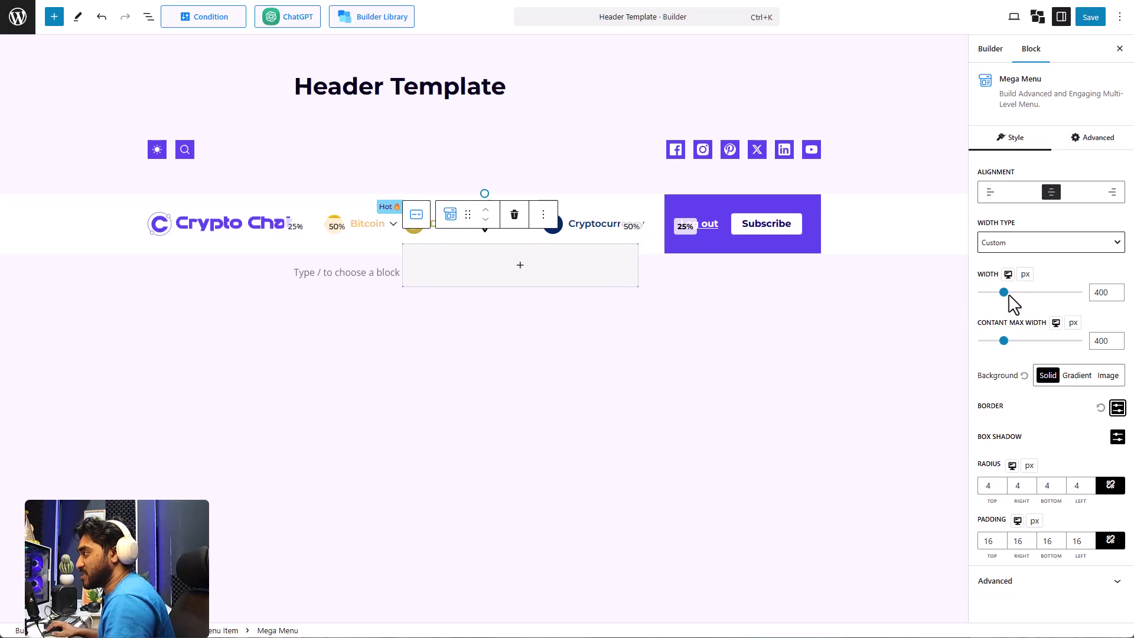
left_click_drag(1010, 292, 1031, 293)
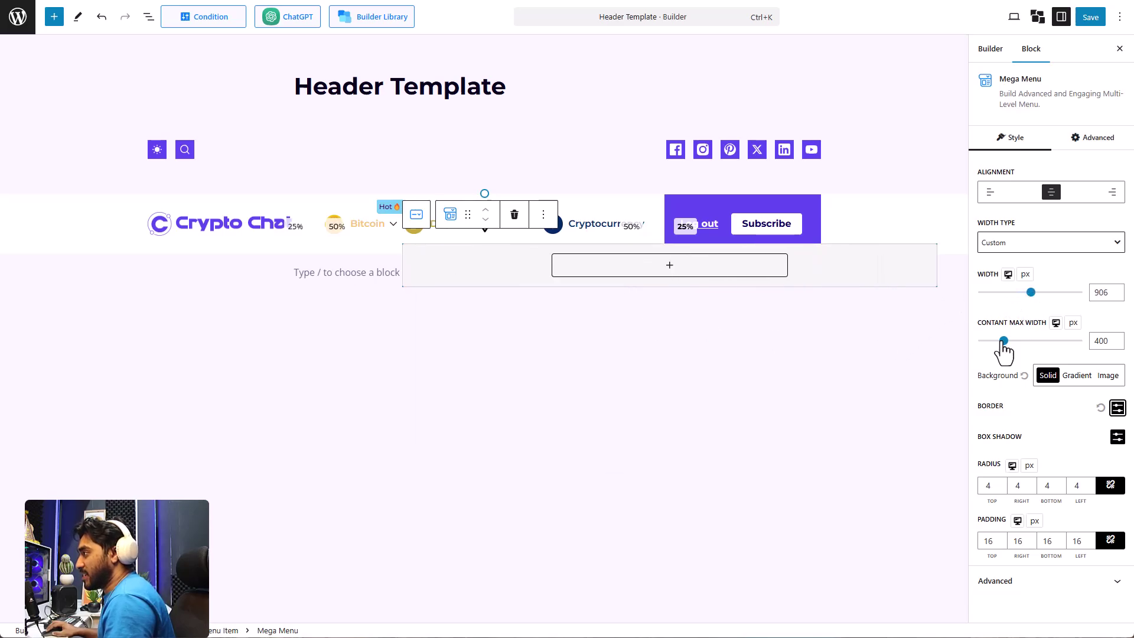
left_click_drag(1004, 341, 1035, 347)
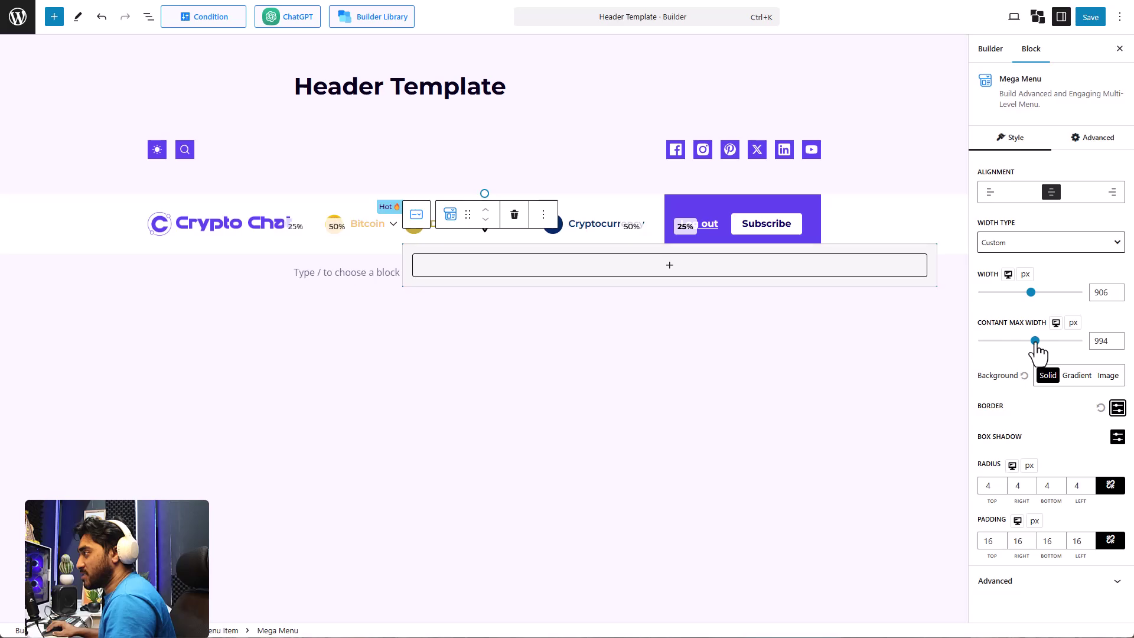
Step: Insert a 30:70 Row block in the Doge mega menu and set its spacing to 189 px above and 217 px below
left_click(437, 246)
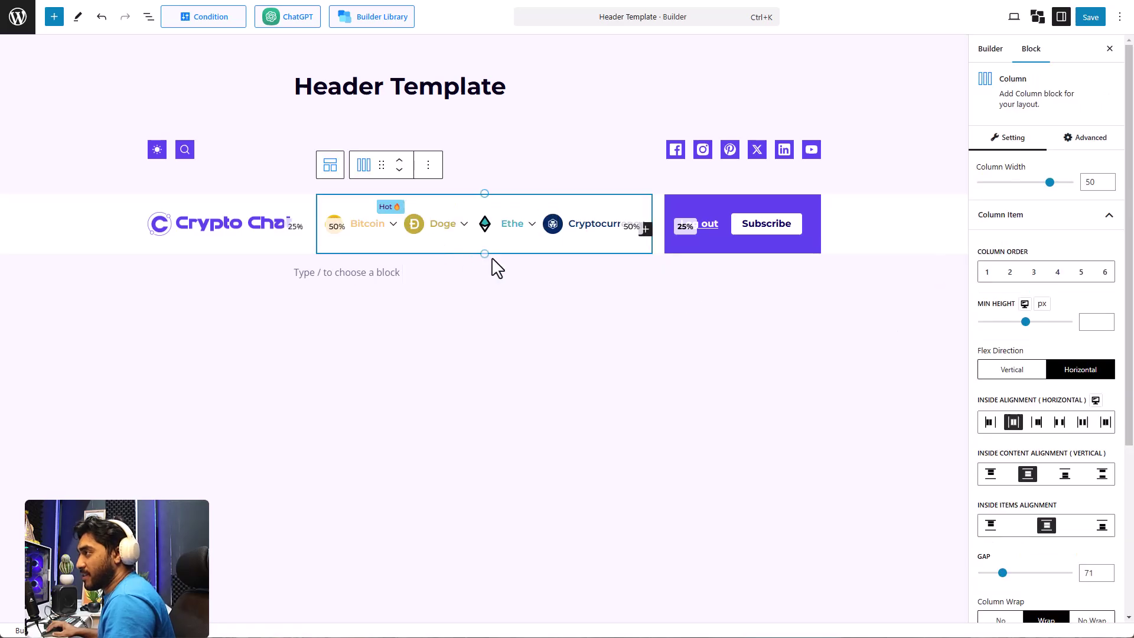
left_click(452, 240)
left_click(669, 266)
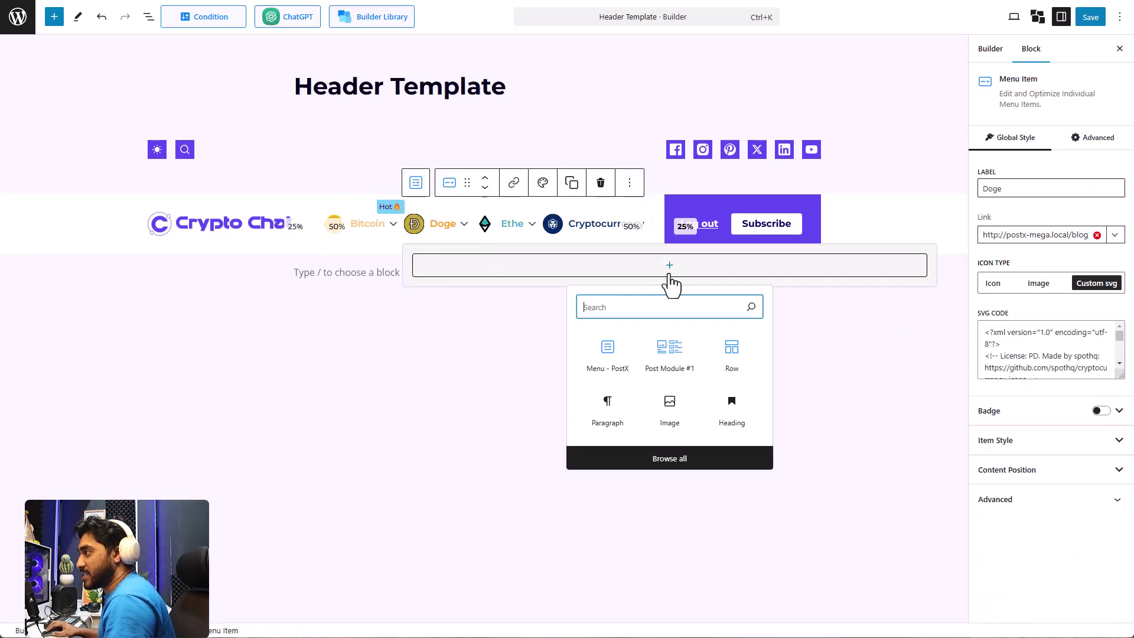
left_click(724, 362)
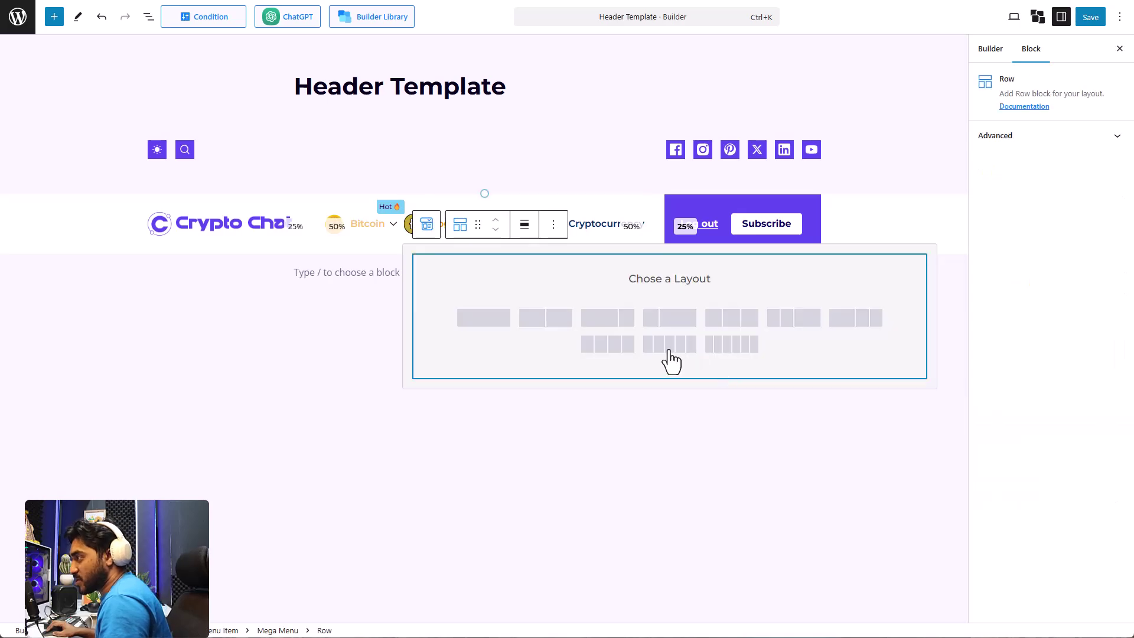
left_click(653, 326)
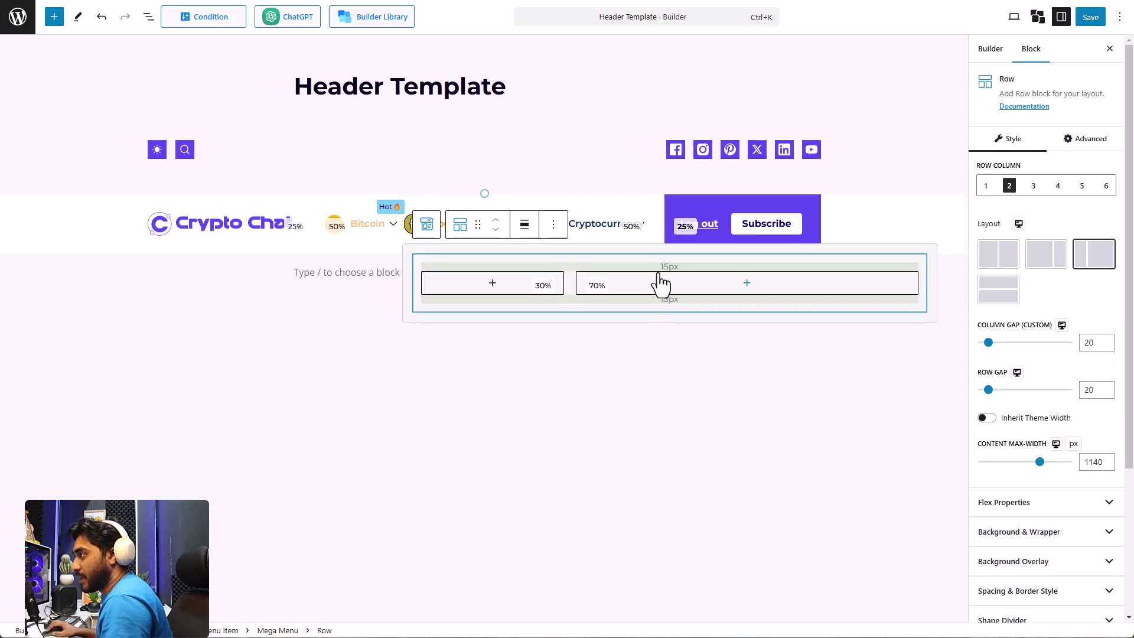
left_click_drag(663, 268, 676, 167)
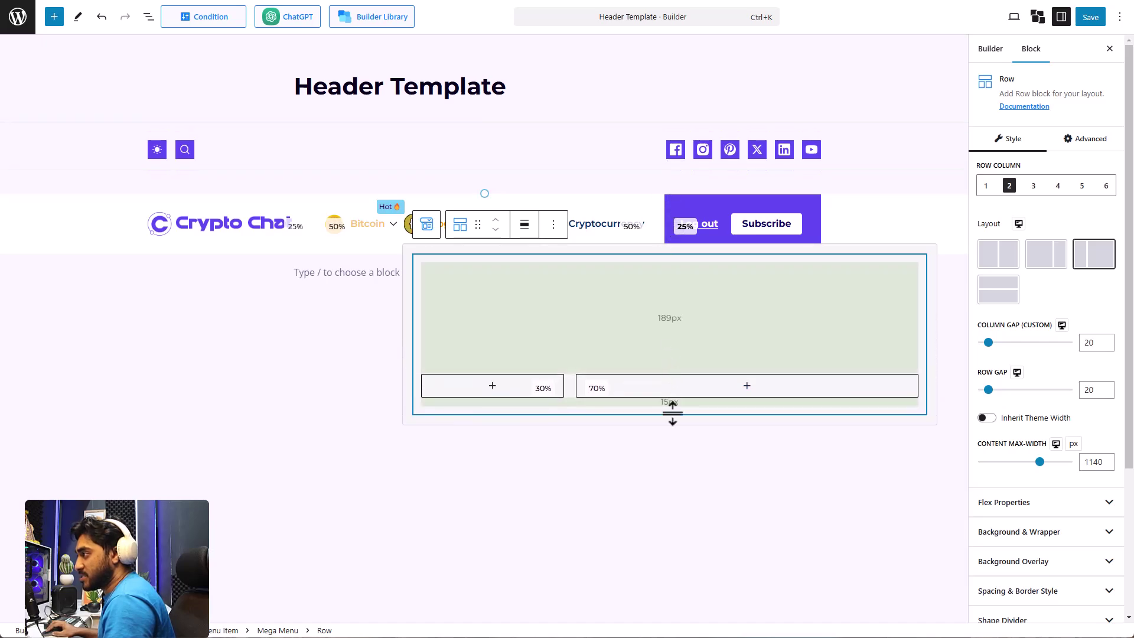
left_click_drag(672, 410, 664, 524)
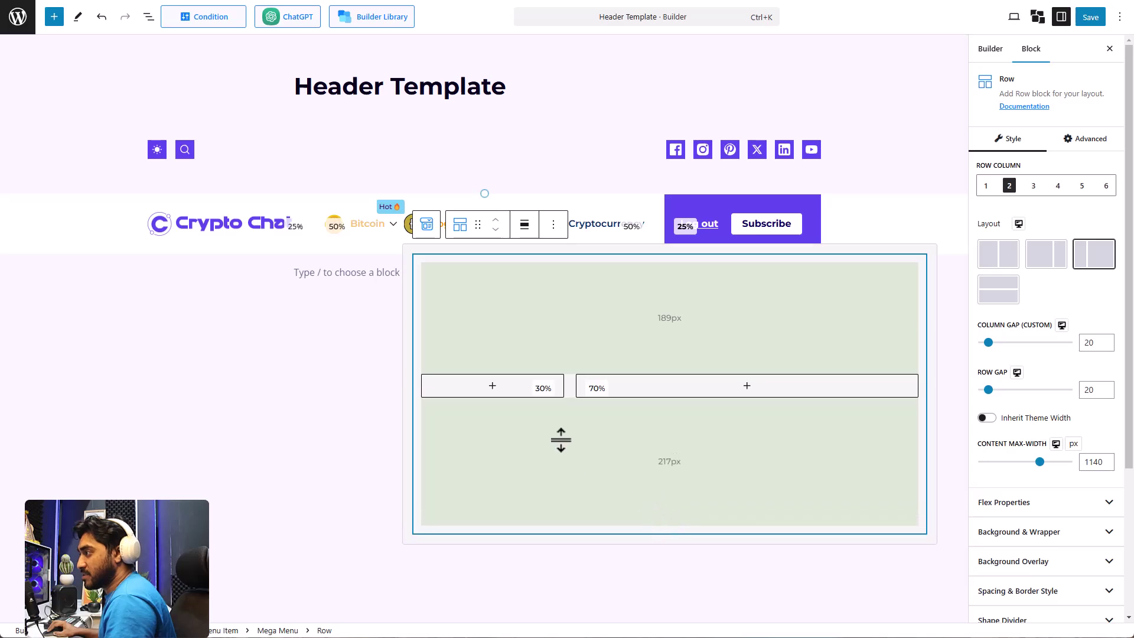
Step: Insert a Menu - PostX block in the Doge row's 30% column and turn off its Inline option
left_click(512, 394)
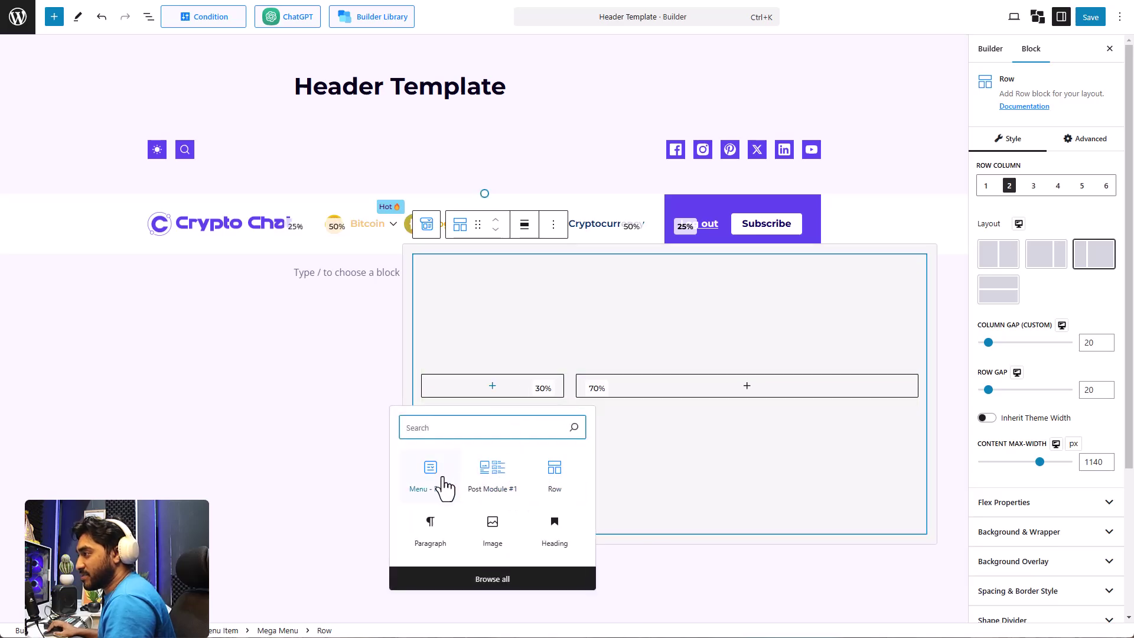
left_click_drag(443, 476, 636, 473)
key("Return")
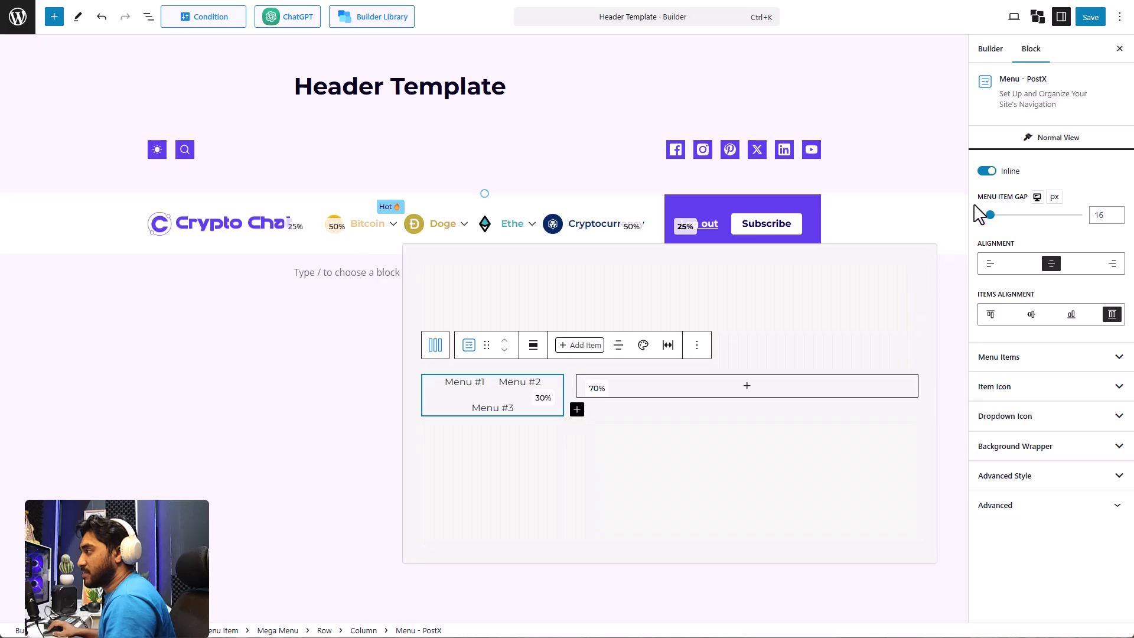
left_click(987, 171)
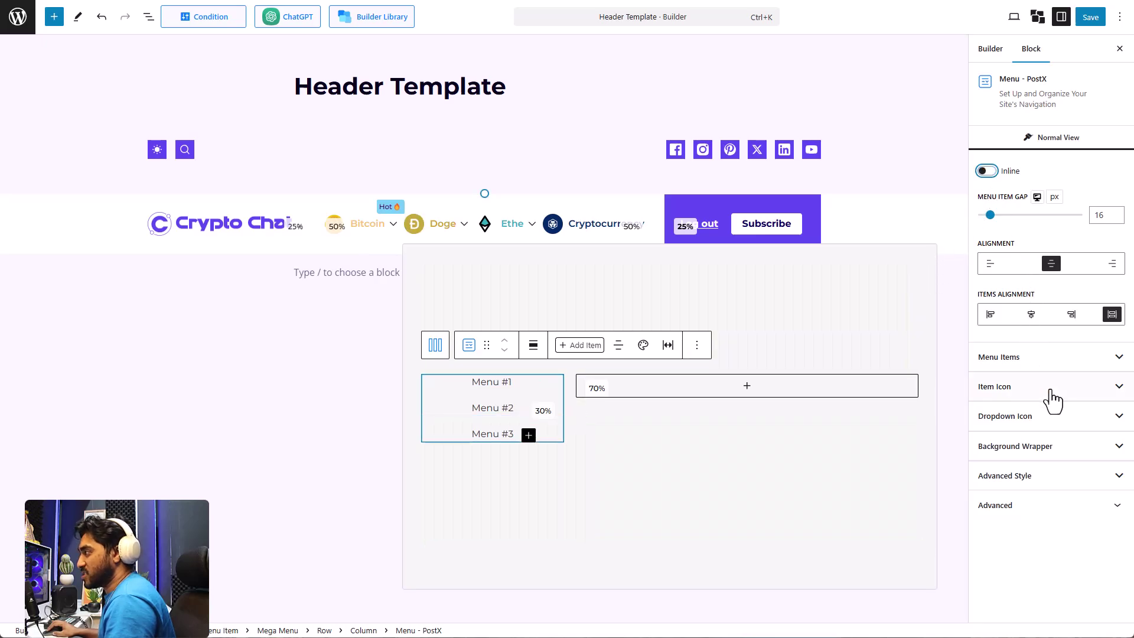
Step: Give the new menu block a semi-transparent cream solid background, color F3EBC961
left_click(1048, 450)
left_click(1040, 490)
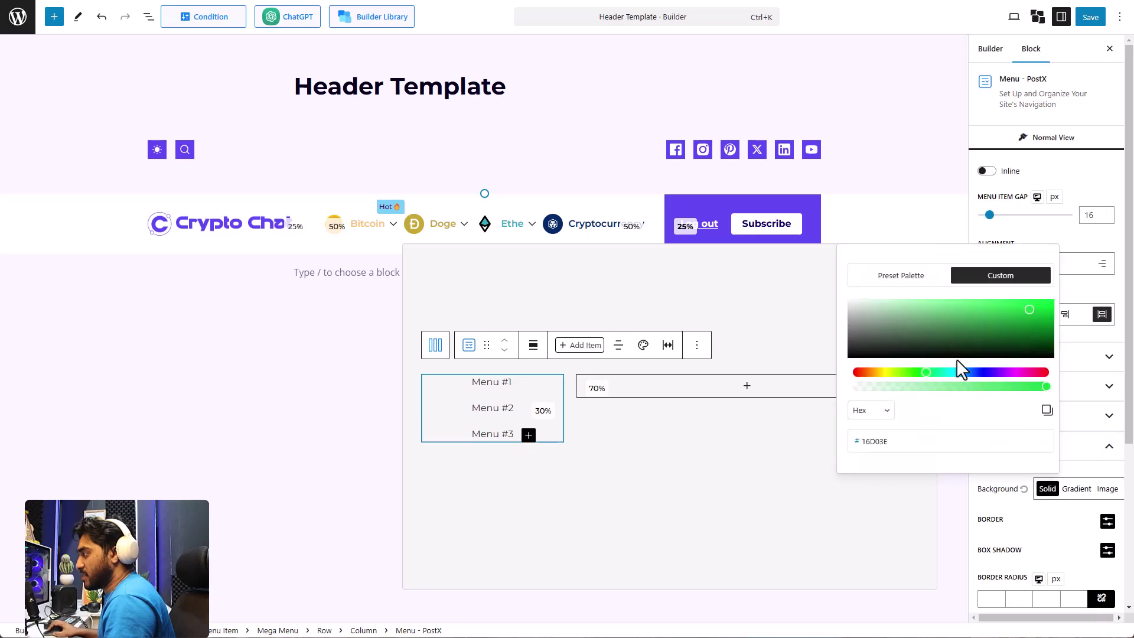
left_click(856, 302)
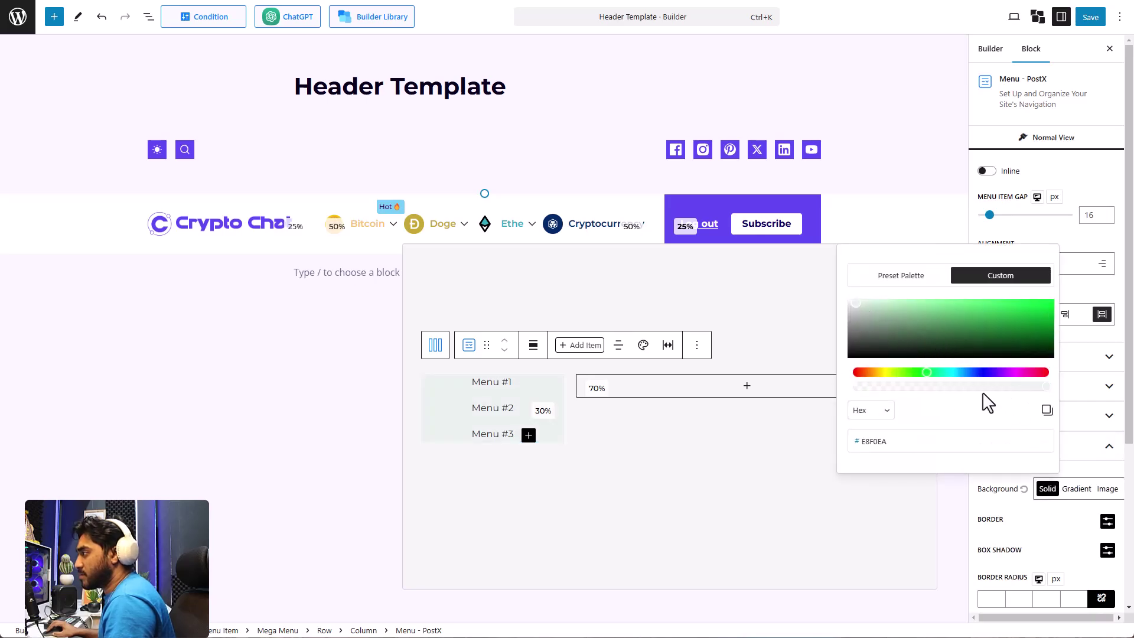
left_click(1011, 387)
left_click_drag(1011, 387, 929, 387)
left_click(882, 372)
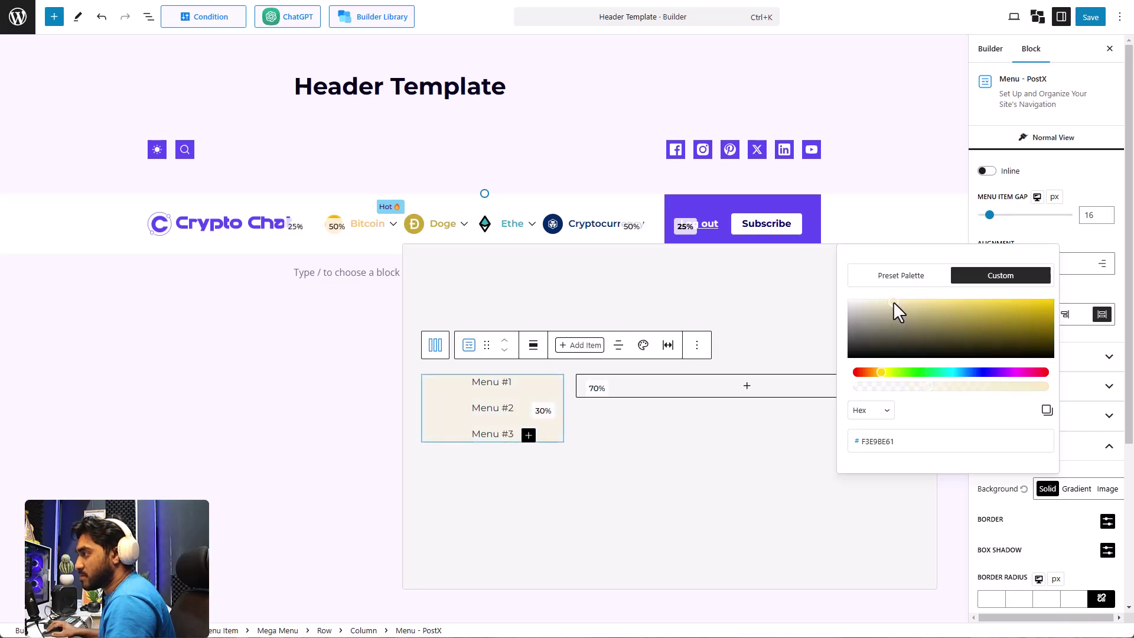
left_click_drag(892, 303, 884, 303)
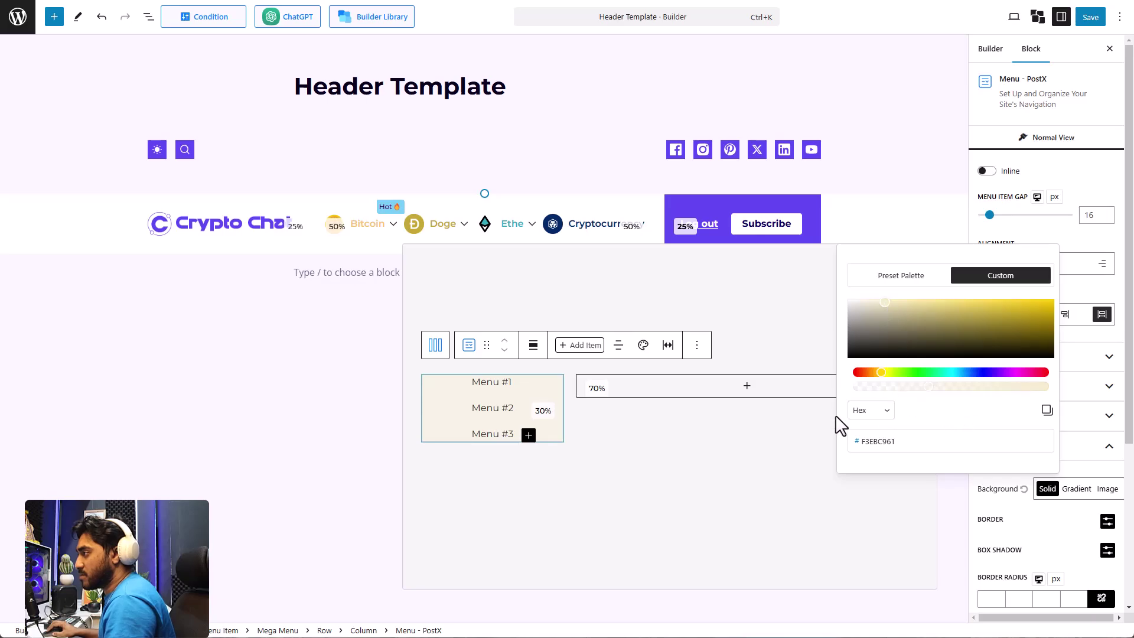
left_click(681, 486)
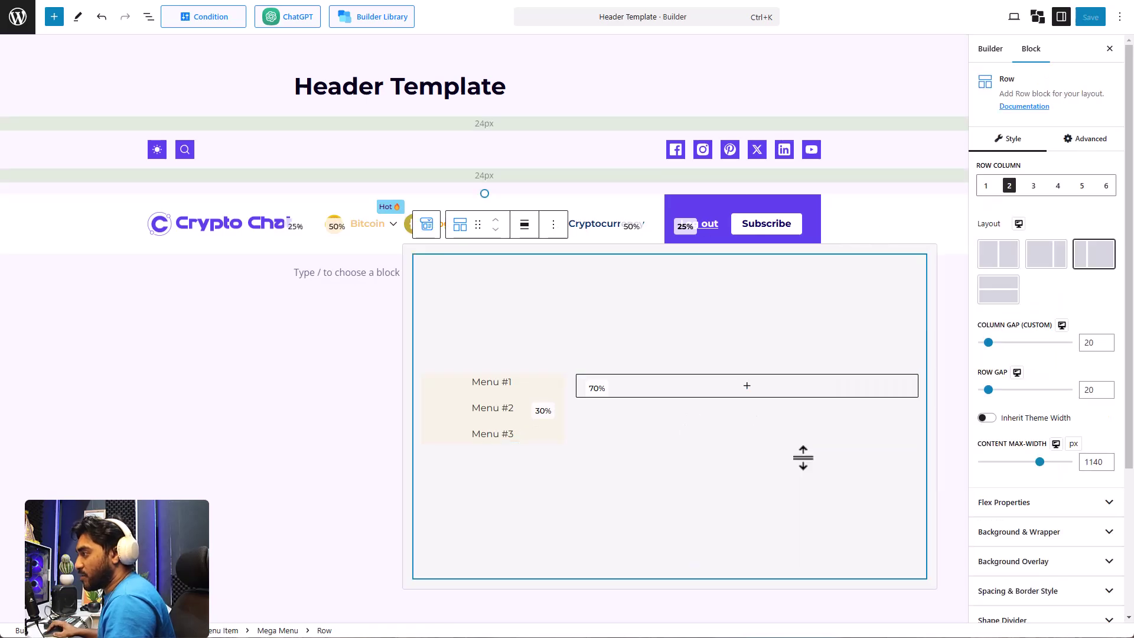
scroll(1042, 344, "down", 2)
scroll(1049, 354, "down", 1)
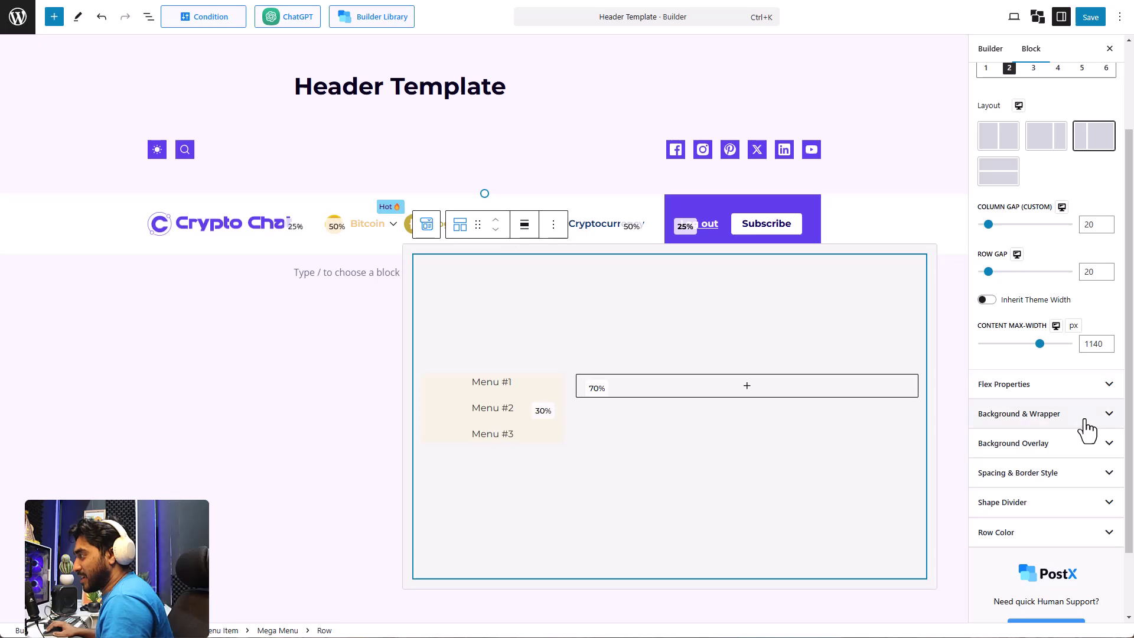
left_click(1091, 417)
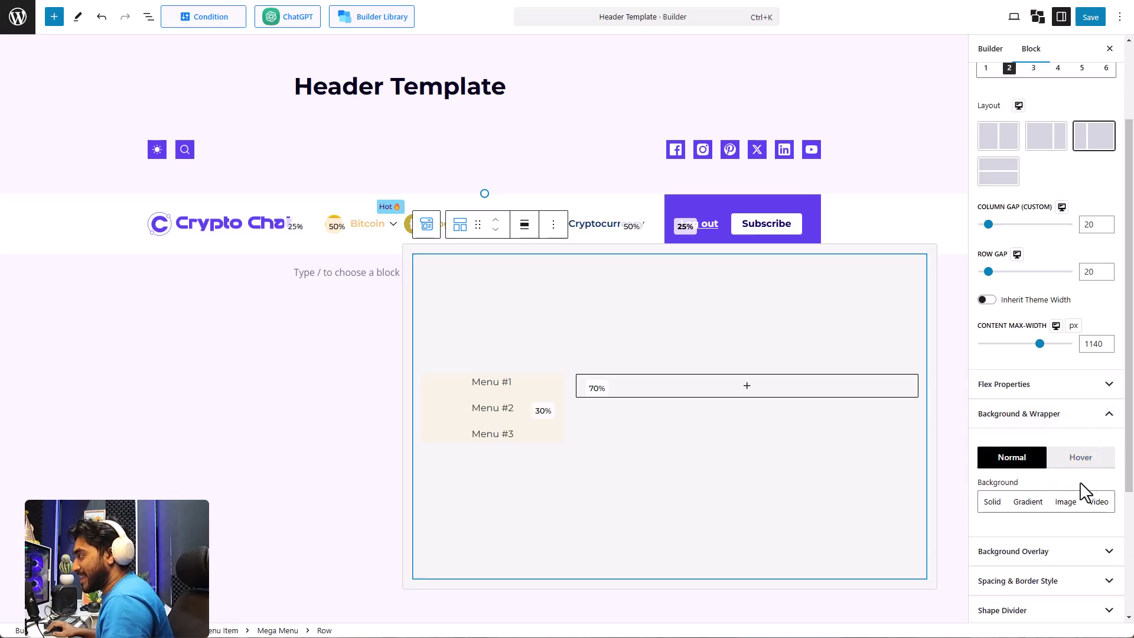
left_click(1091, 503)
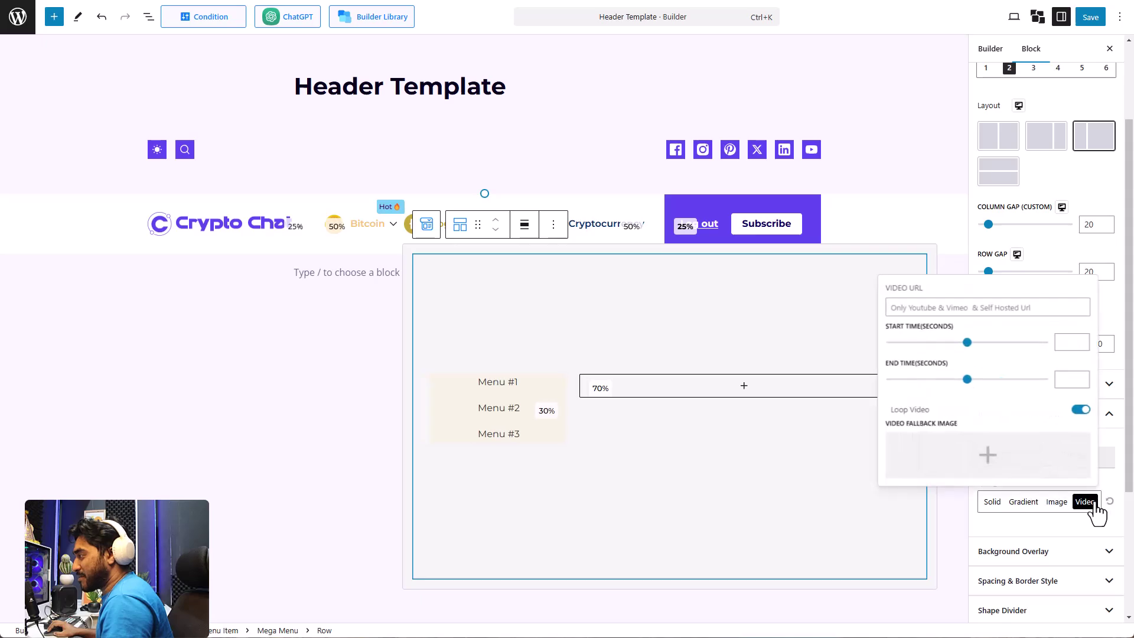
left_click(1010, 306)
key("super+v")
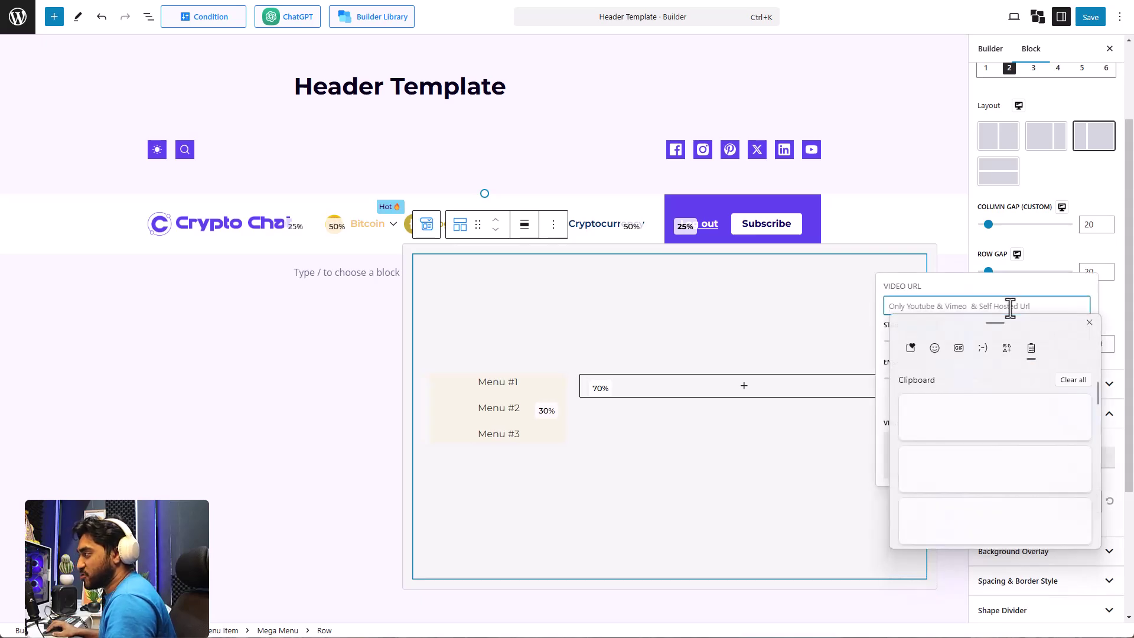
left_click(988, 417)
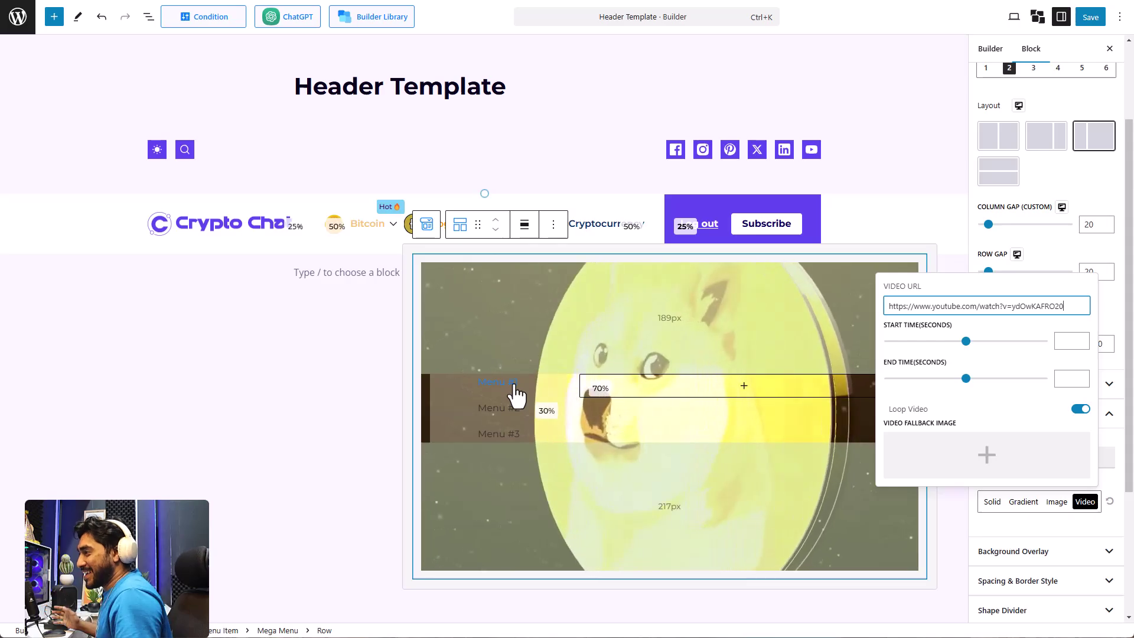
Step: Try to add a Post Module #1 block to the 70% column of the Doge mega menu's row
left_click(512, 383)
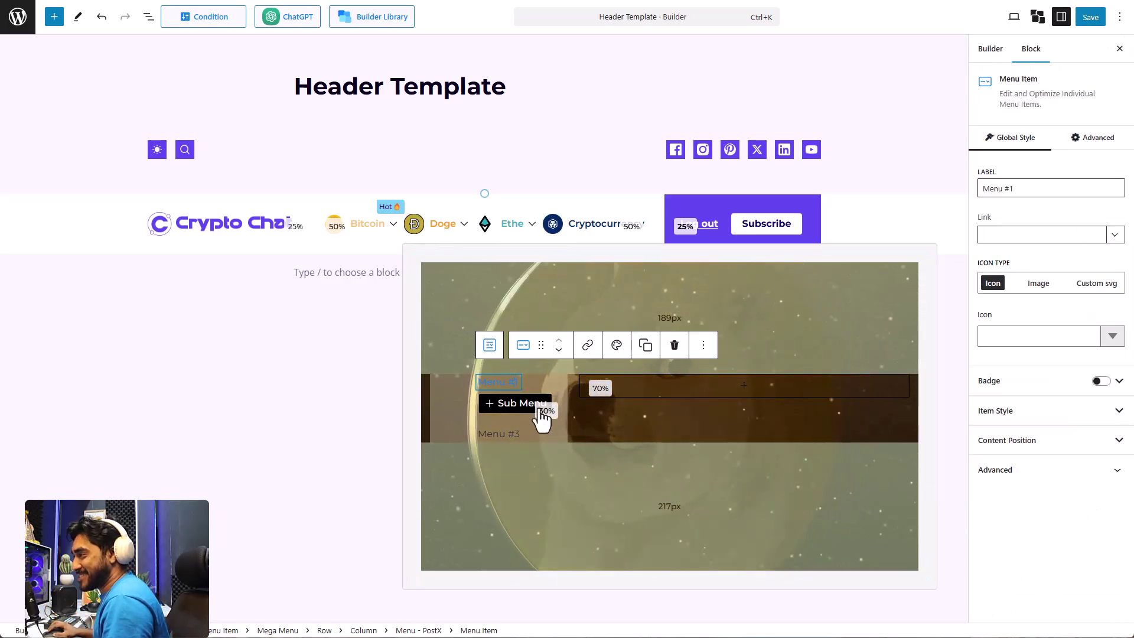
left_click(745, 386)
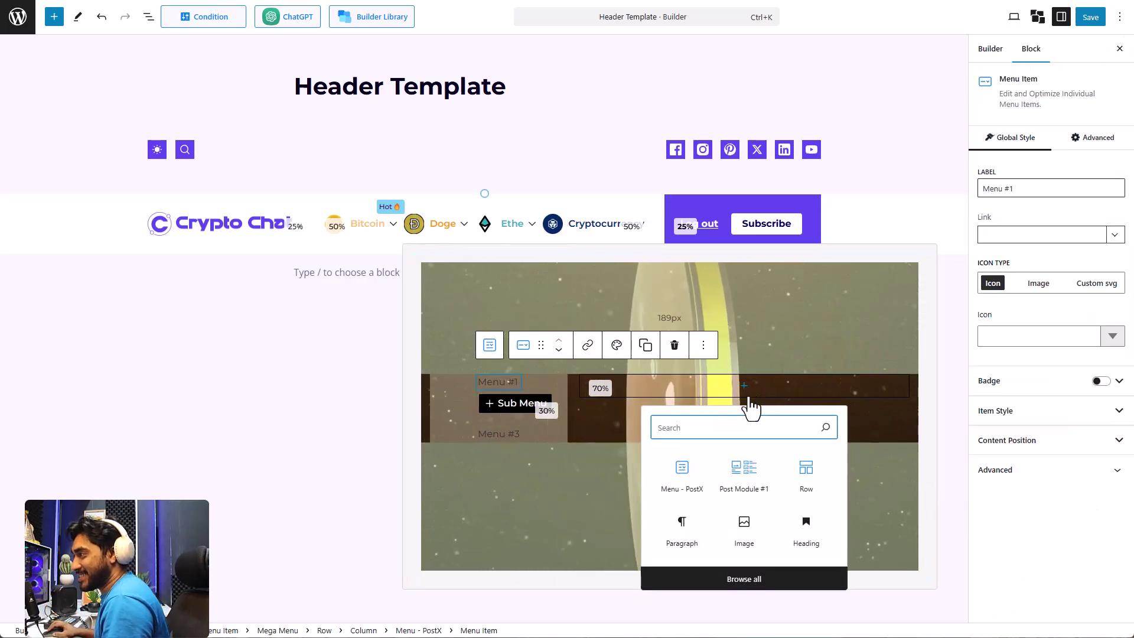
left_click(753, 478)
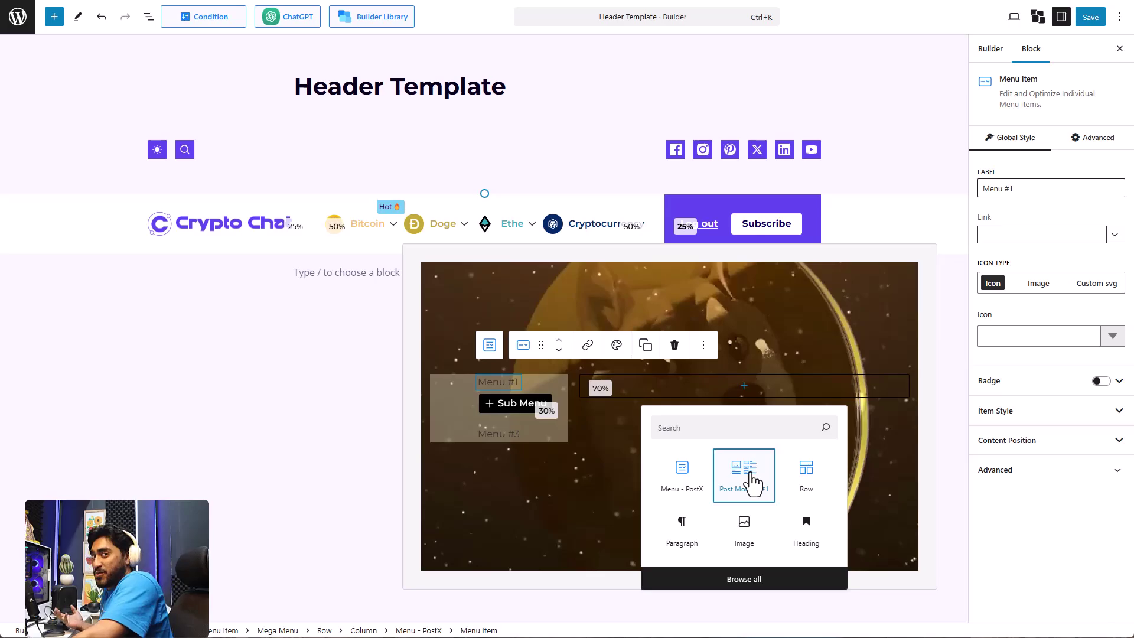
left_click(352, 486)
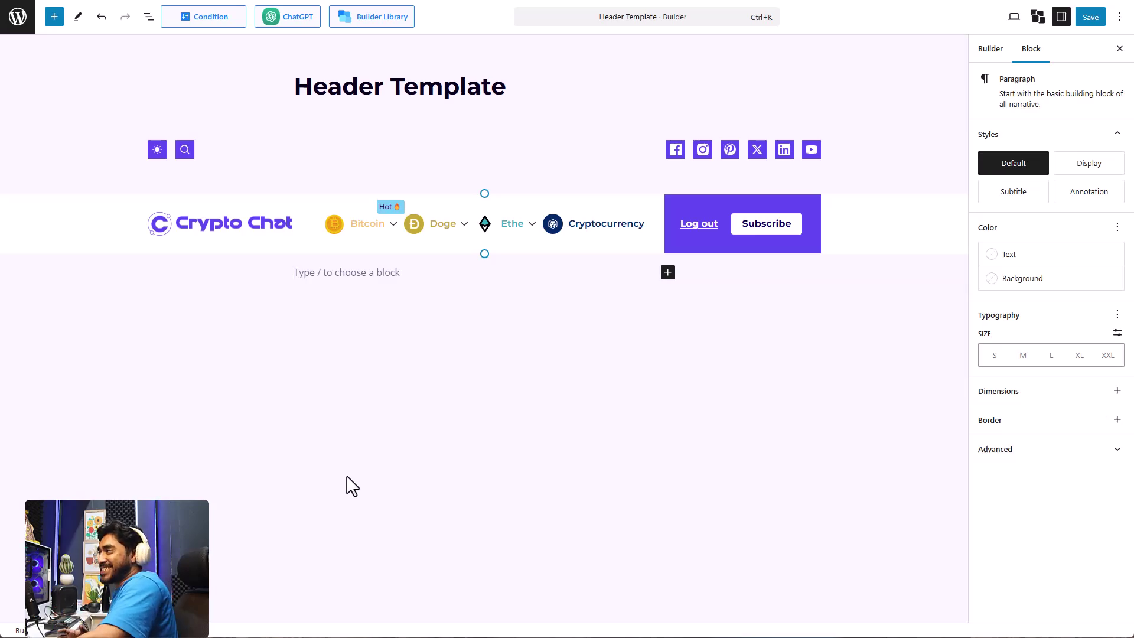
Step: Open the Hamburger View settings of the header's main menu block and set the drawer width to 82%
left_click(354, 231)
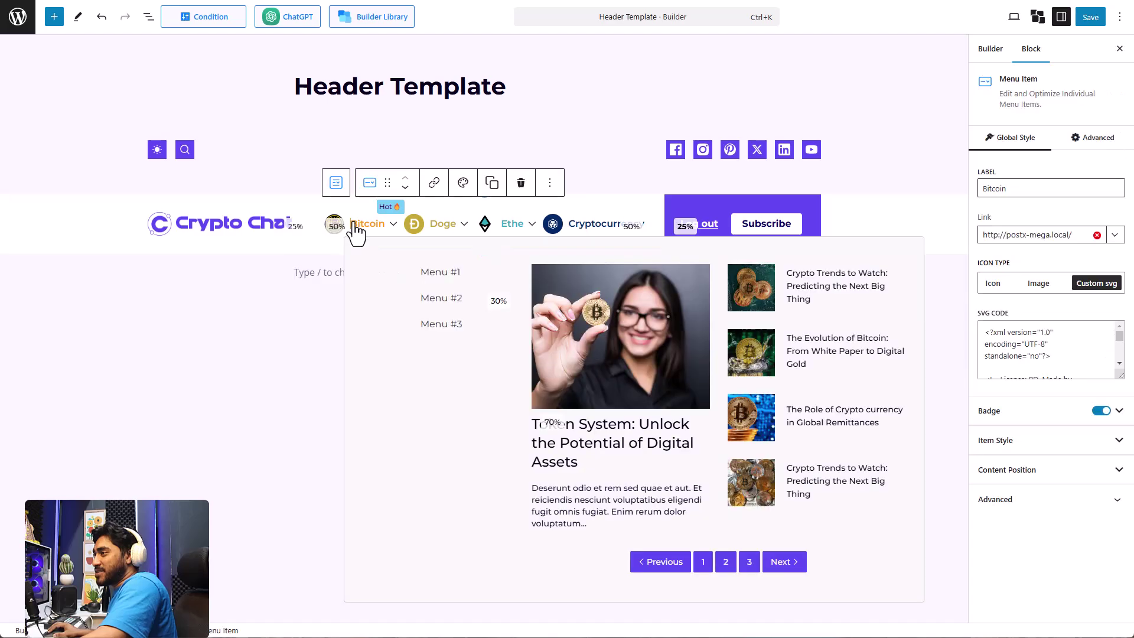
left_click(336, 183)
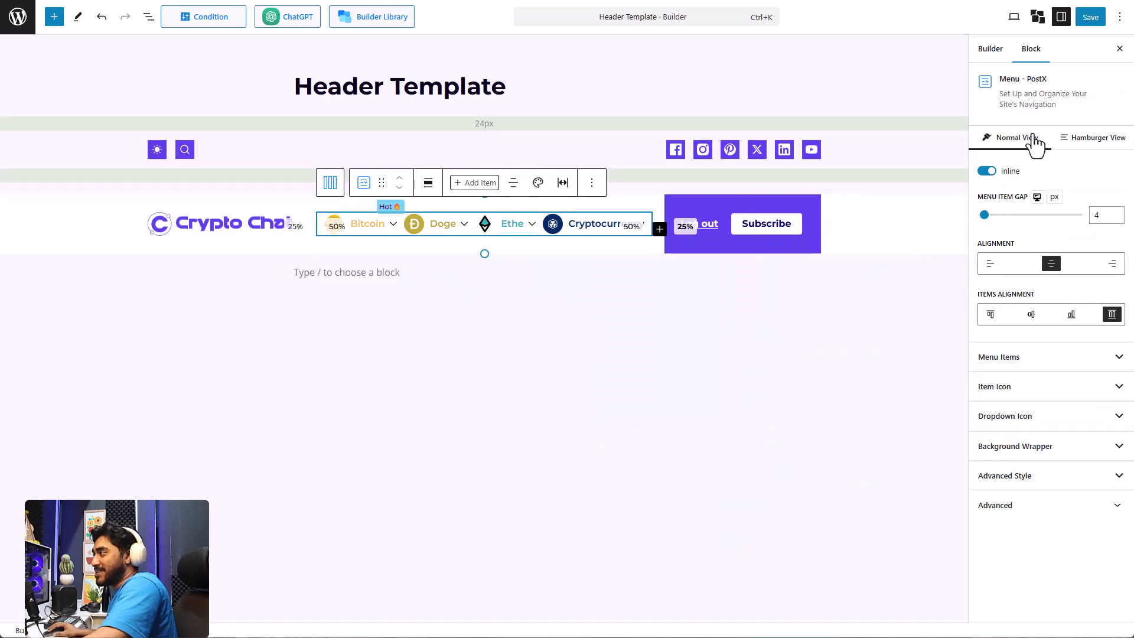
left_click(1094, 138)
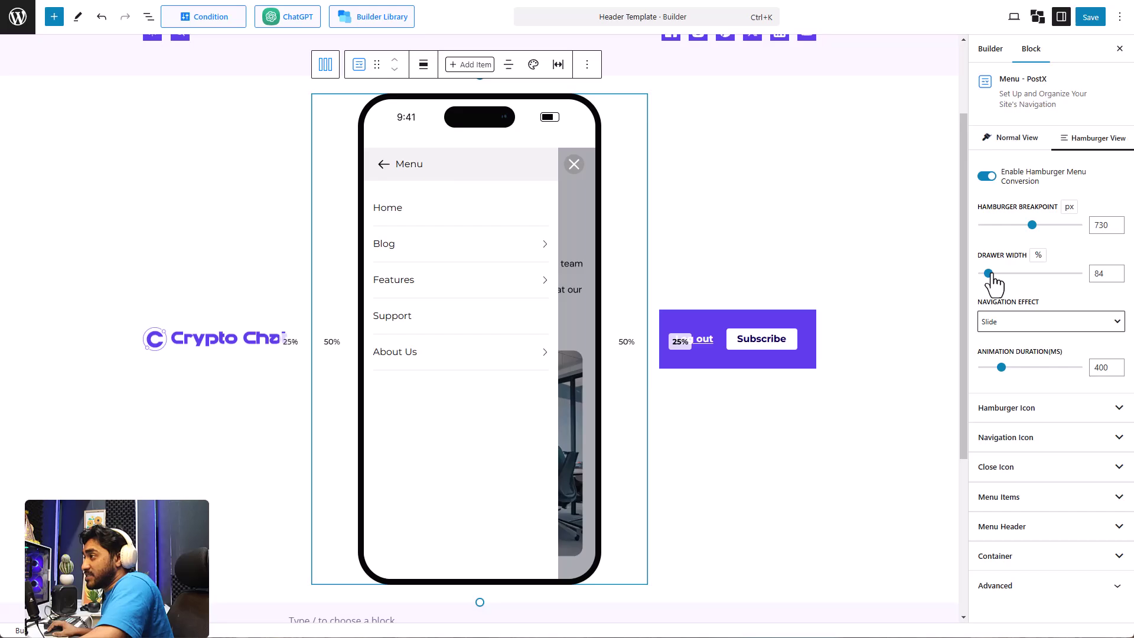
left_click_drag(989, 274, 988, 274)
Step: Choose Slide as the hamburger menu's navigation effect and set the animation duration to 278 ms
left_click(1037, 326)
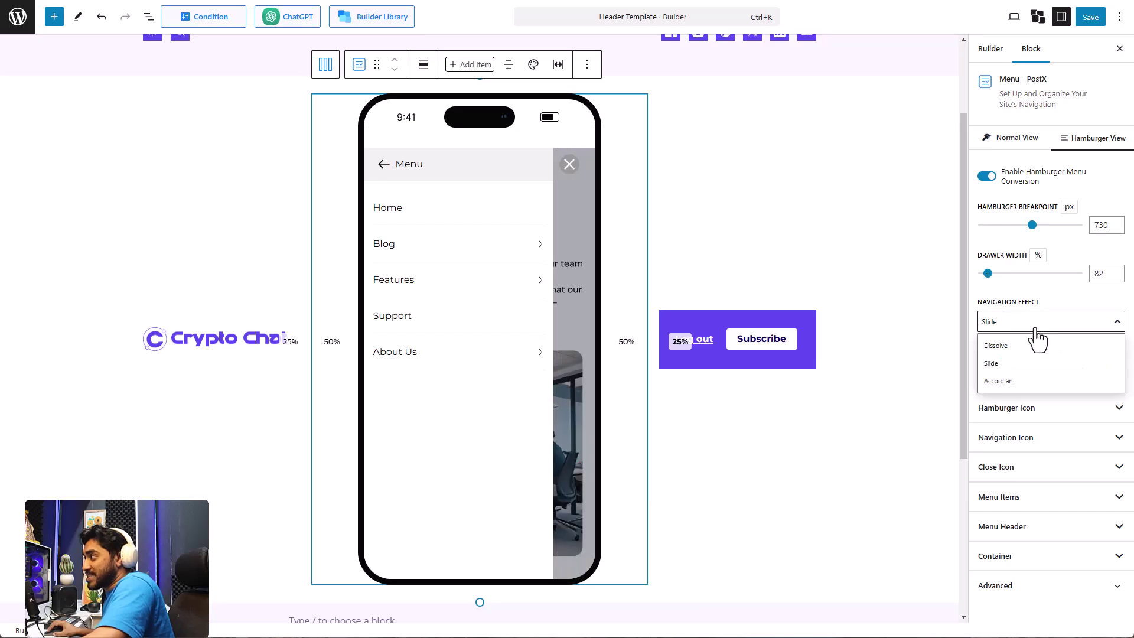
left_click(1019, 364)
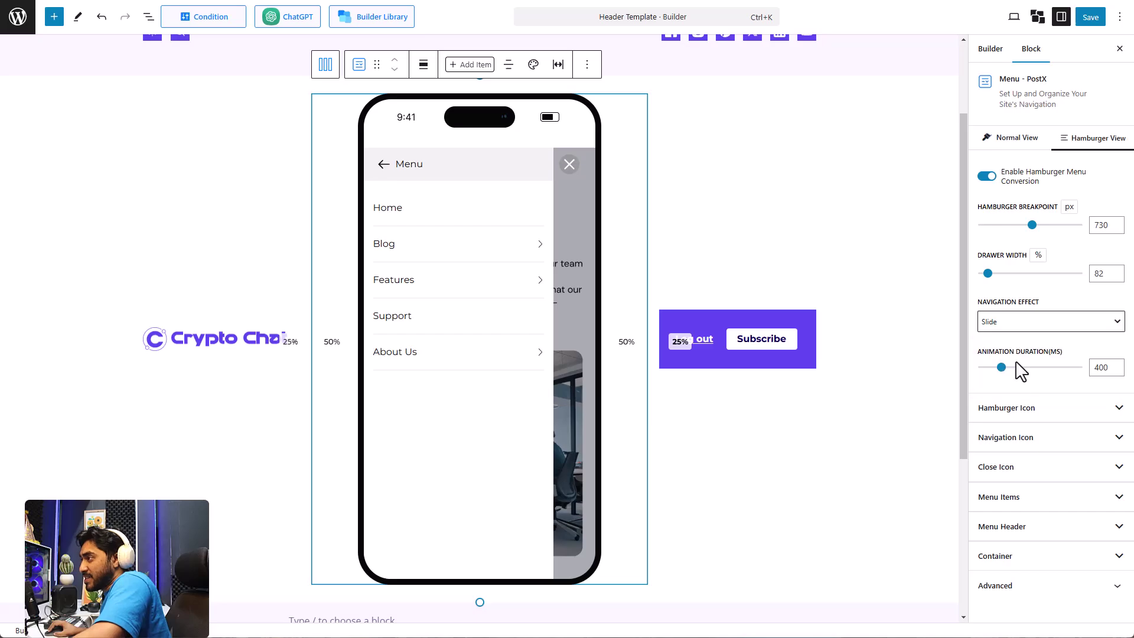
left_click_drag(1001, 367, 996, 368)
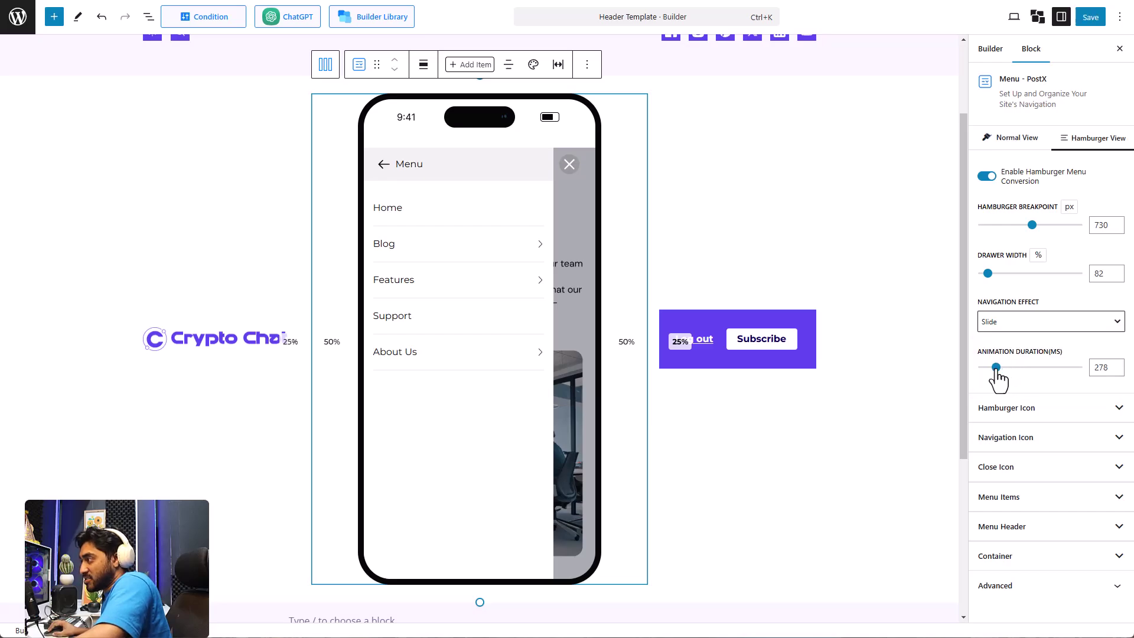
Step: Change the hamburger icon to the dotted grid and set its size to 33
left_click(1049, 413)
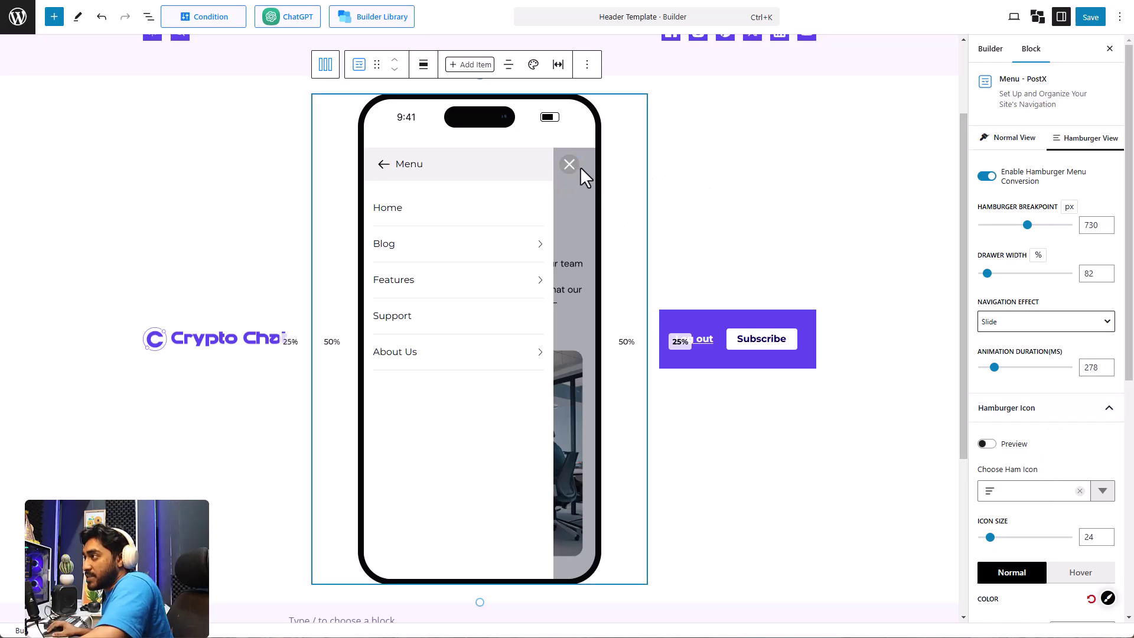
left_click(1103, 492)
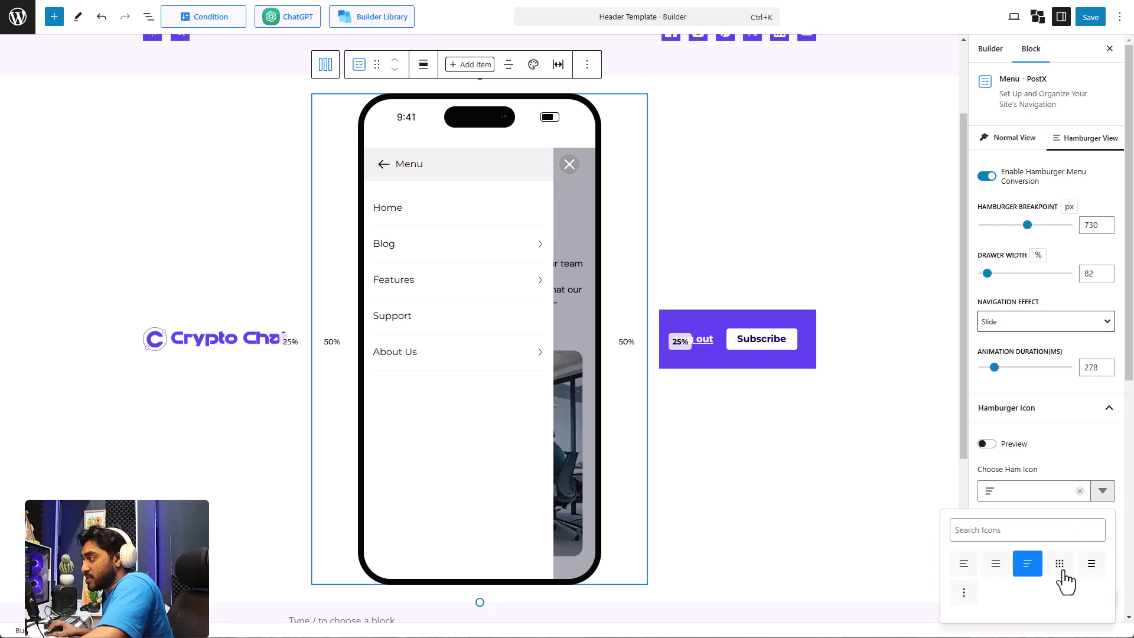
left_click(1060, 563)
left_click(1104, 493)
scroll(1040, 508, "down", 1)
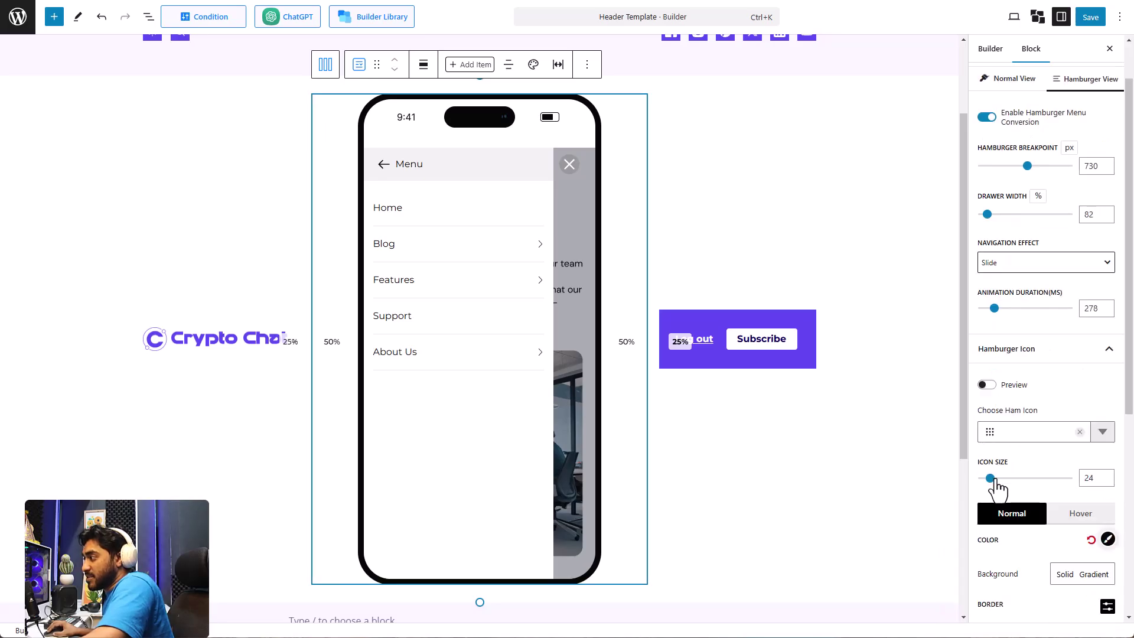
left_click_drag(991, 478, 995, 480)
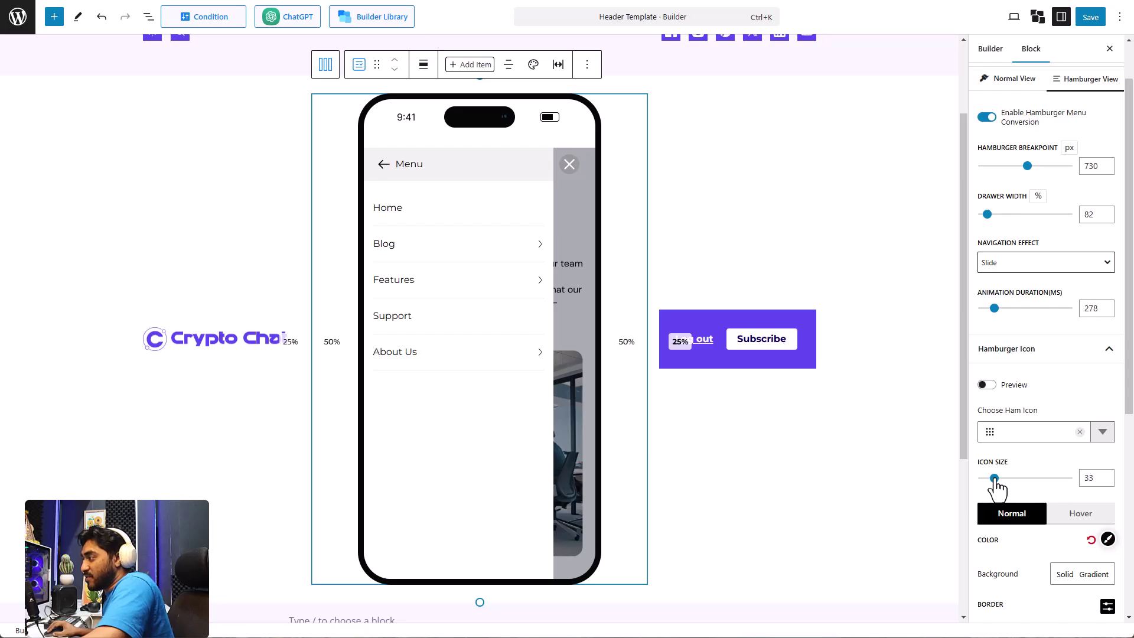
scroll(1055, 489, "down", 2)
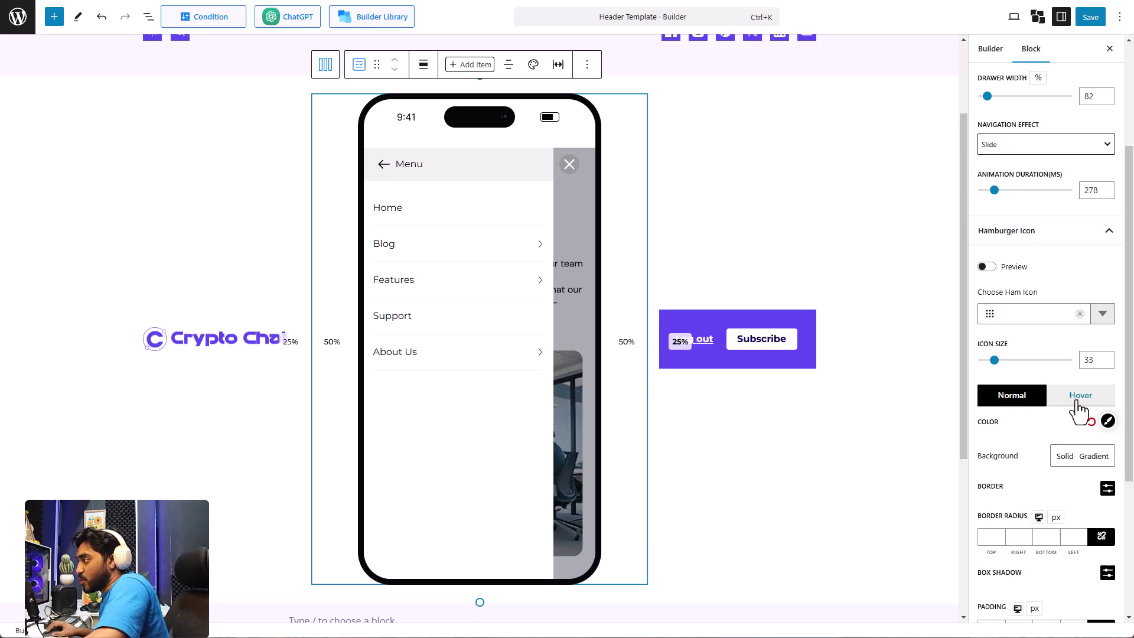
scroll(1104, 449, "down", 2)
scroll(1106, 450, "down", 2)
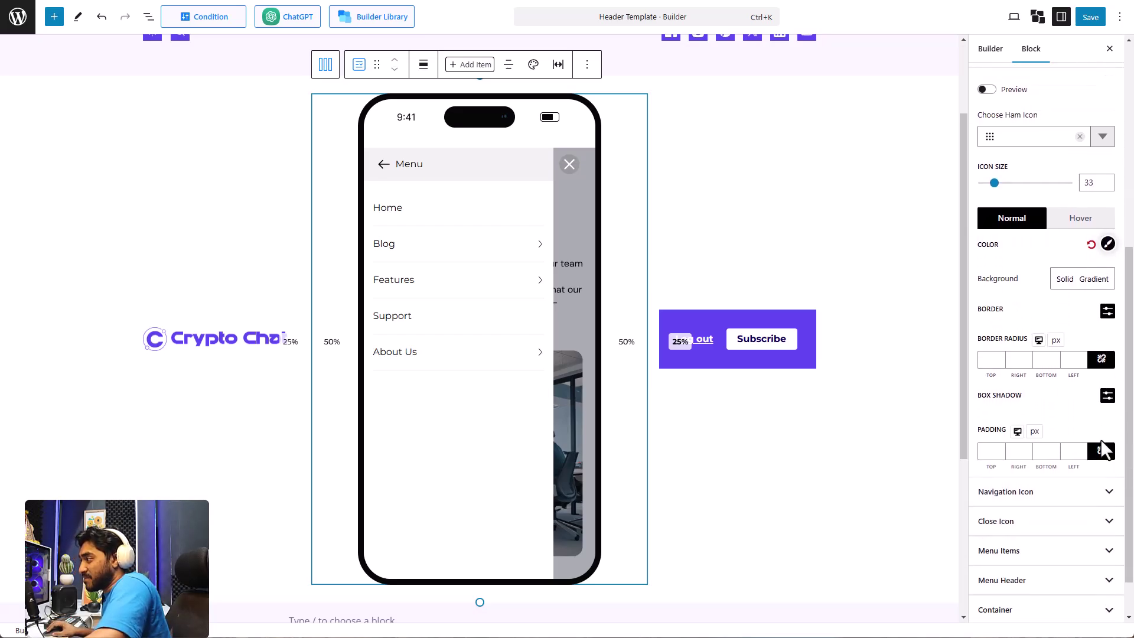
left_click(1102, 441)
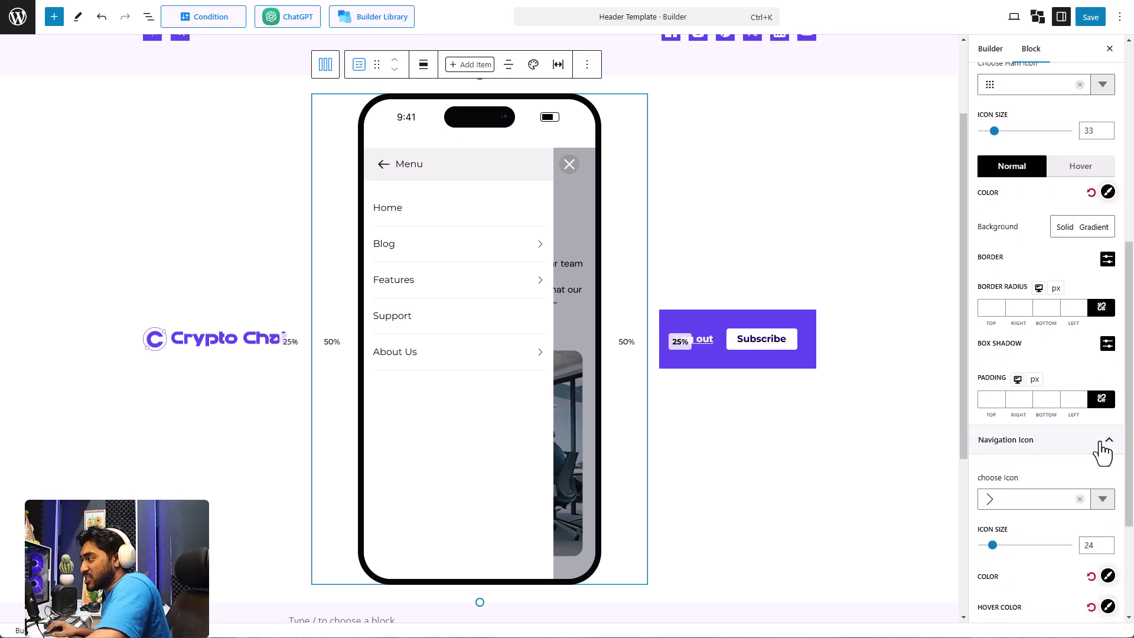
left_click(1102, 442)
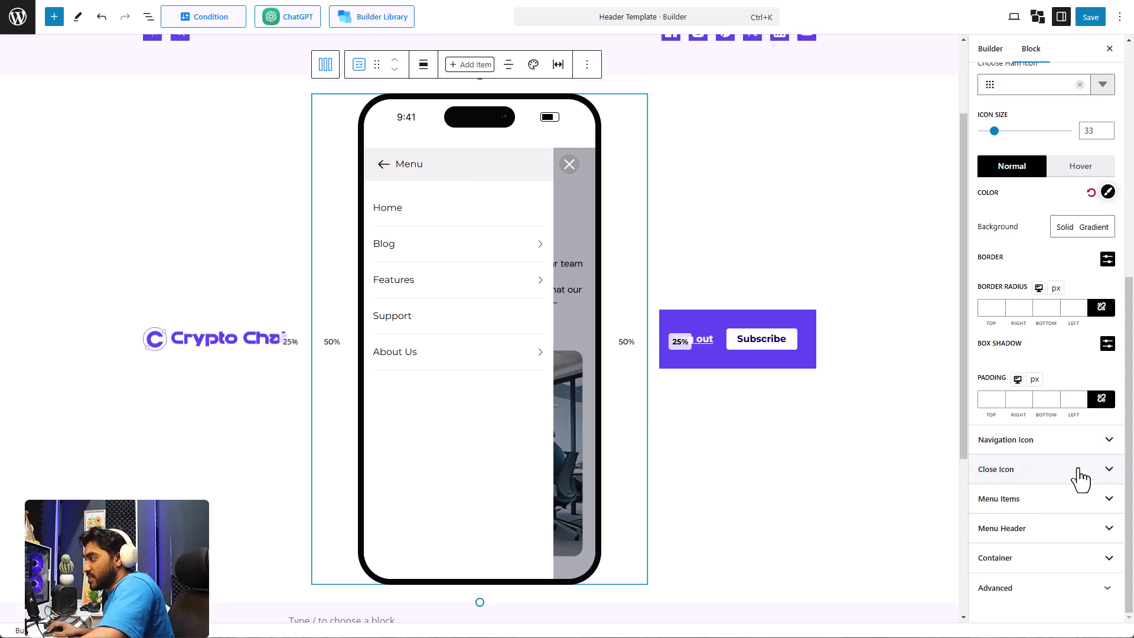
Step: Change the hamburger menu's close icon to the circled X and set its size to 23
left_click(1080, 476)
scroll(1081, 473, "down", 2)
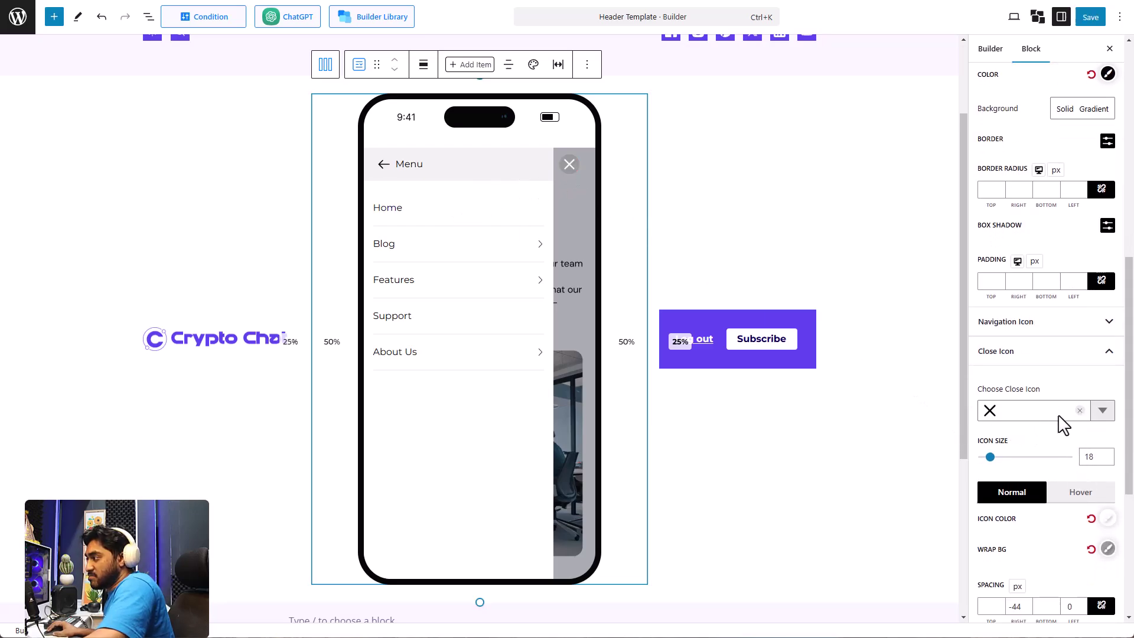
left_click(1102, 411)
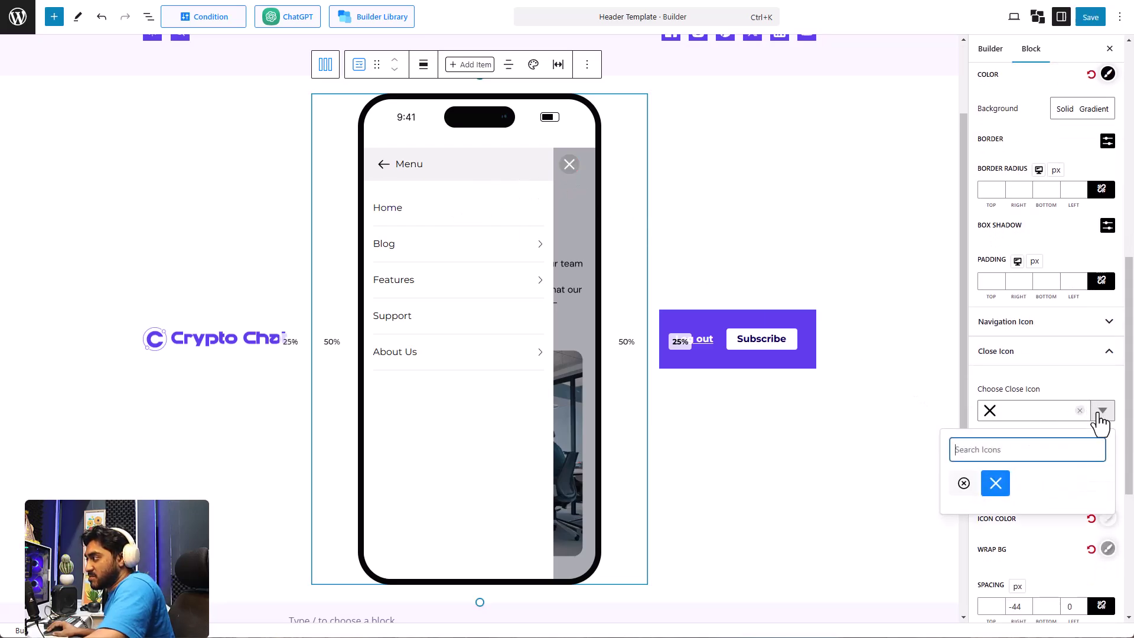
left_click(969, 487)
left_click(1061, 394)
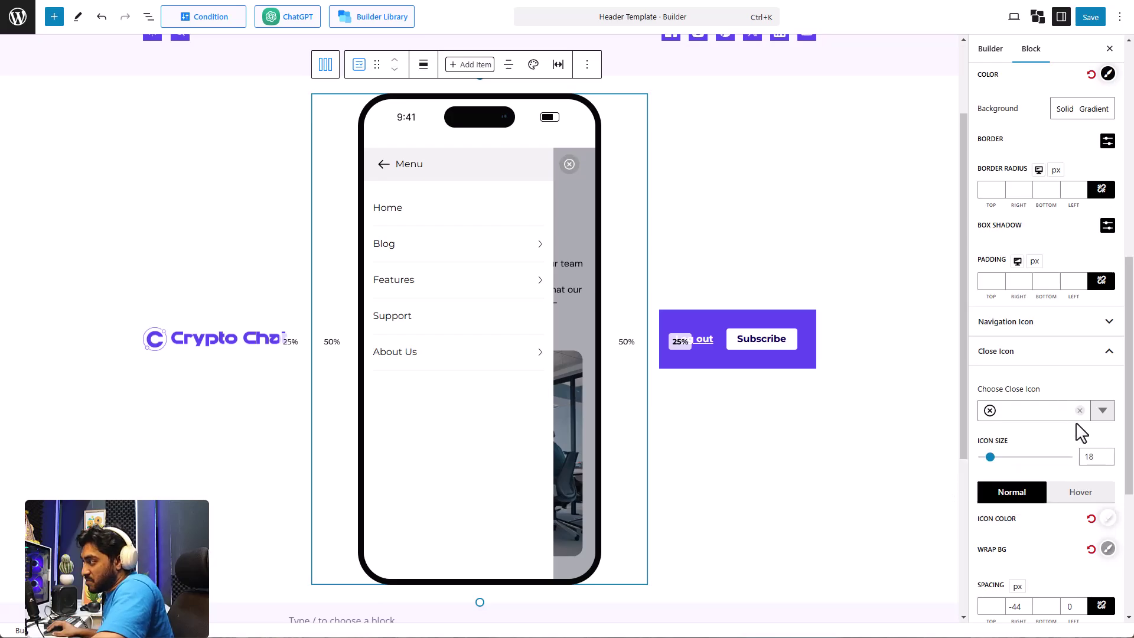
mouse_move(991, 458)
left_mouse_down()
mouse_move(1002, 459)
mouse_move(991, 458)
left_mouse_up()
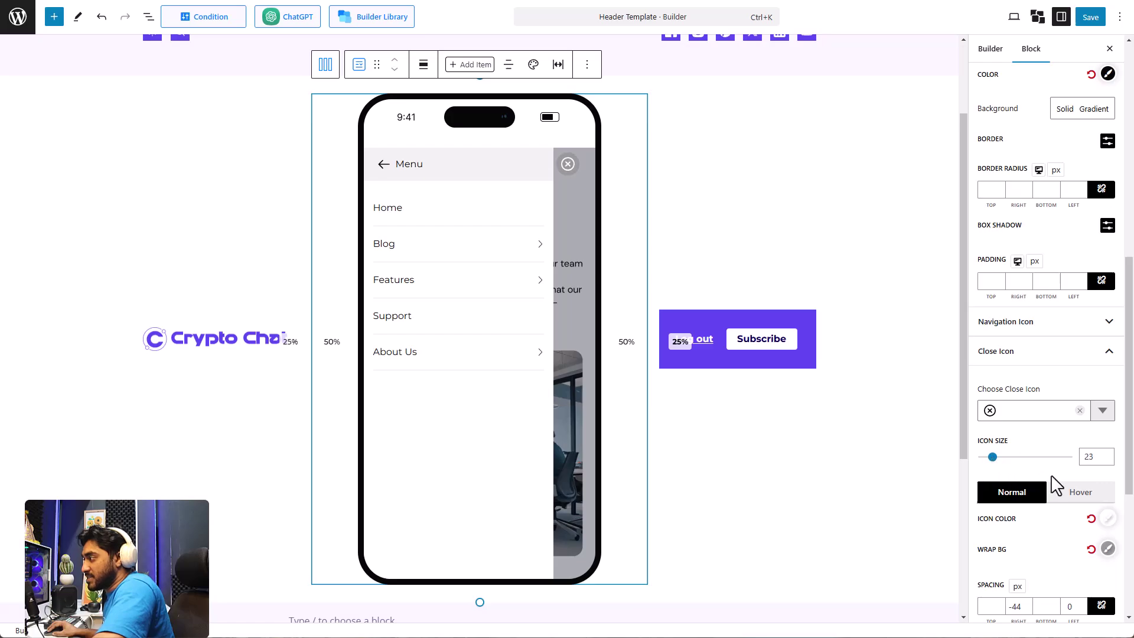
Step: Turn Inherit Parent Block CSS on and back off for the hamburger menu items
scroll(1081, 502, "down", 4)
scroll(1080, 495, "down", 1)
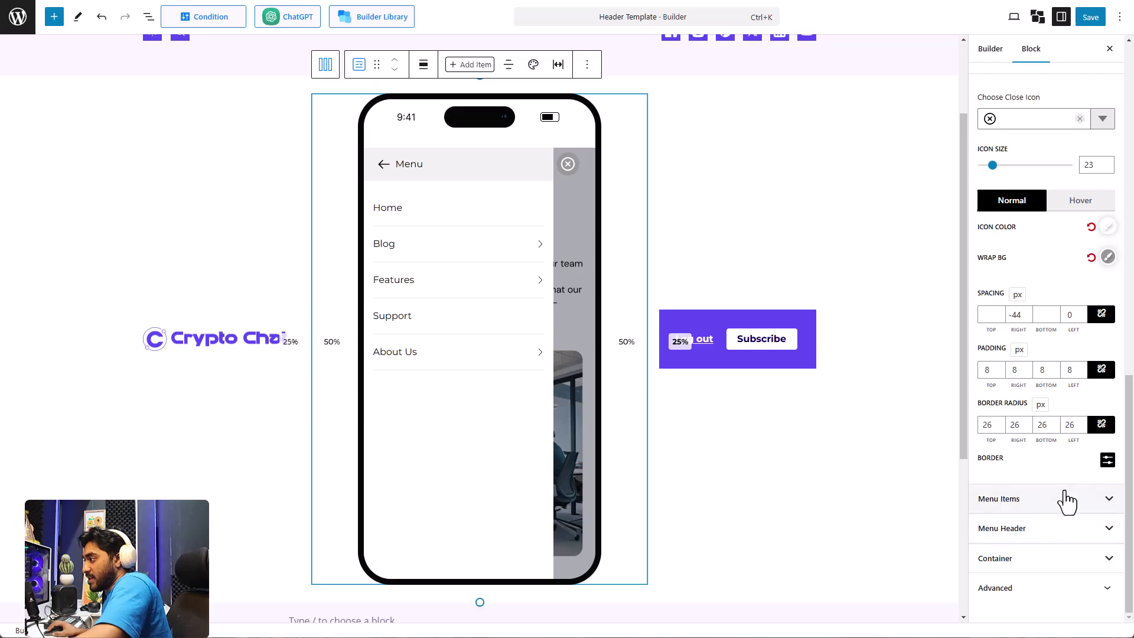
left_click(1066, 501)
scroll(1066, 505, "down", 2)
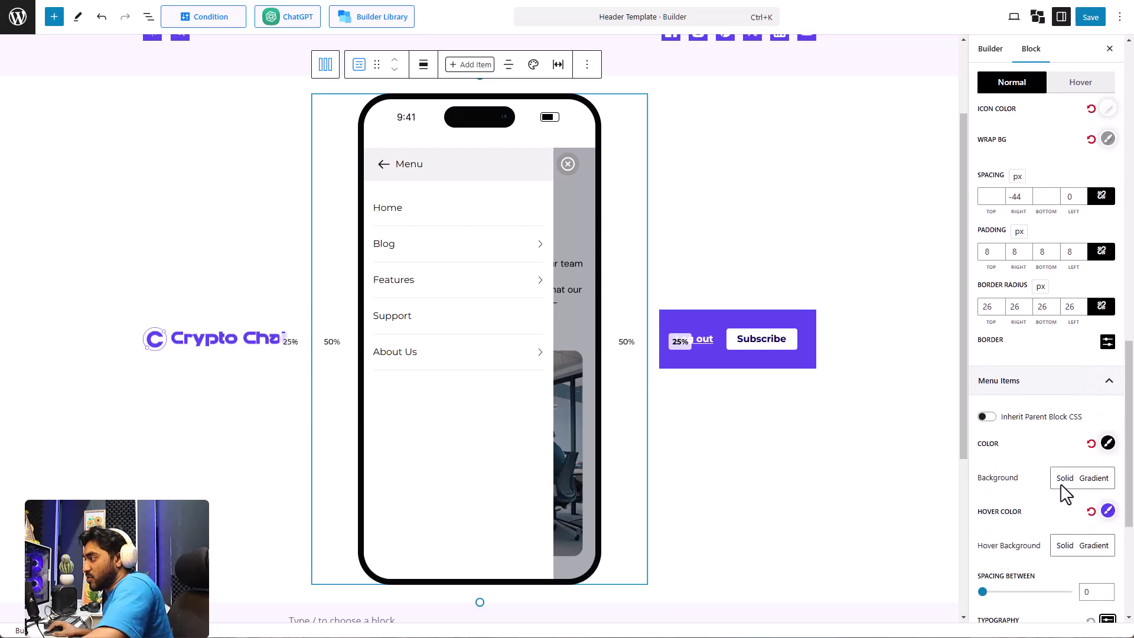
left_click(986, 418)
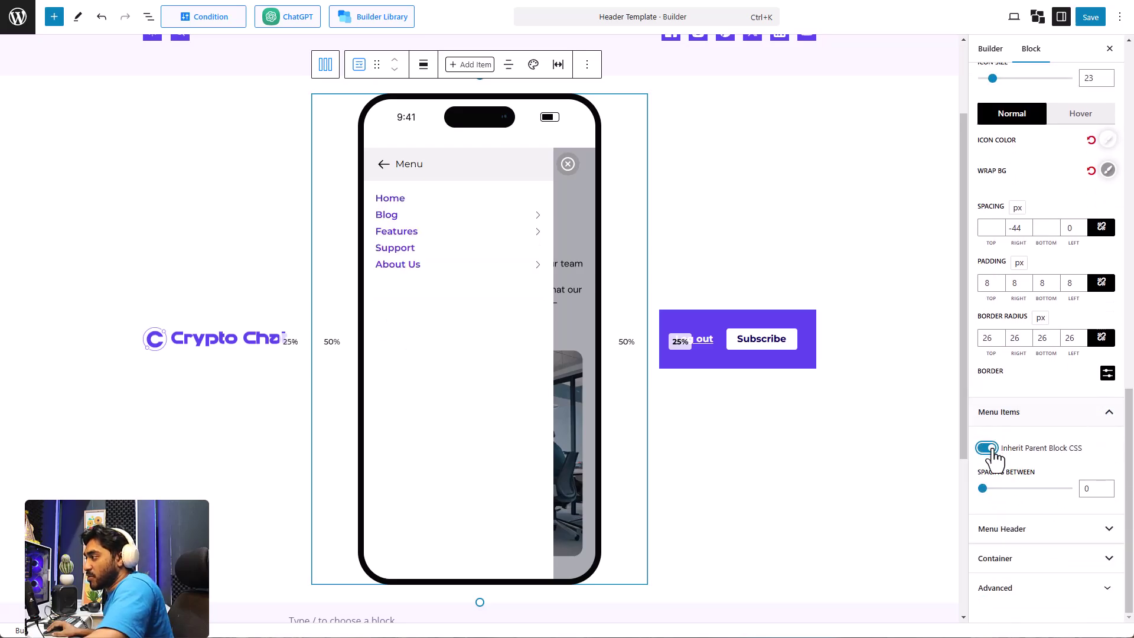
left_click(991, 450)
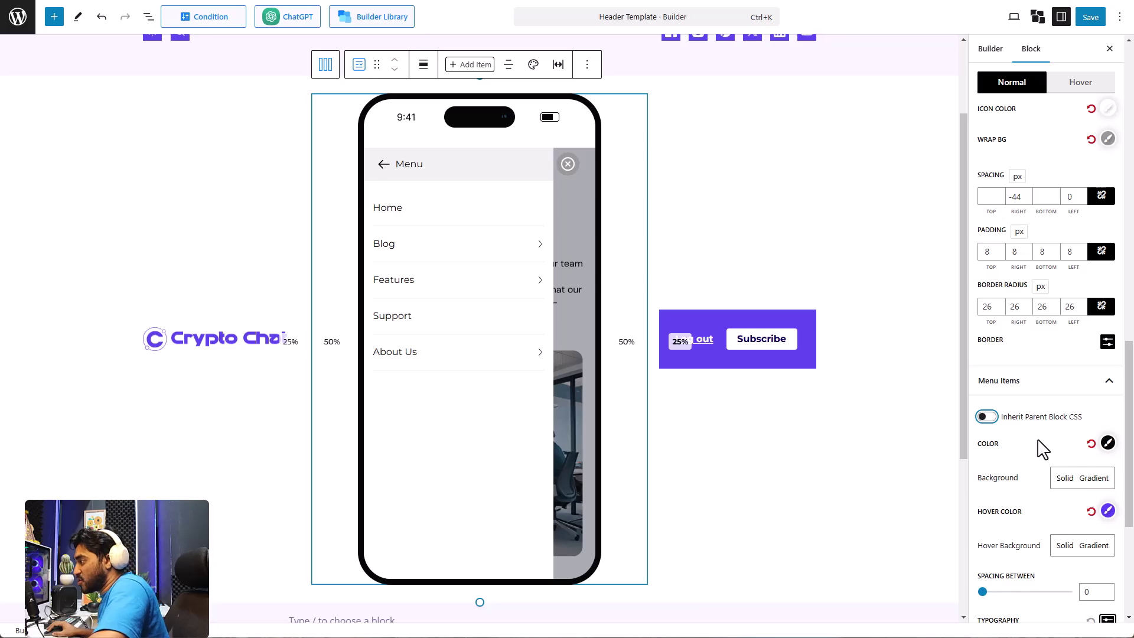
Step: Try a gradient background for the hamburger menu header, then return it to solid
scroll(1042, 450, "down", 1)
scroll(1043, 450, "down", 1)
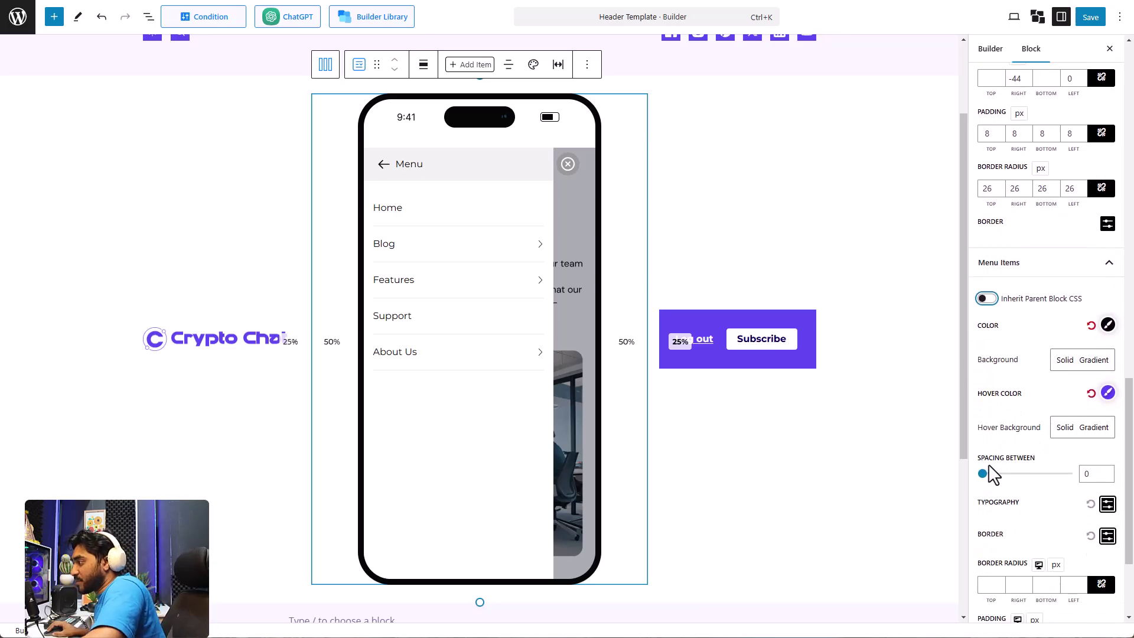
scroll(1089, 507, "down", 3)
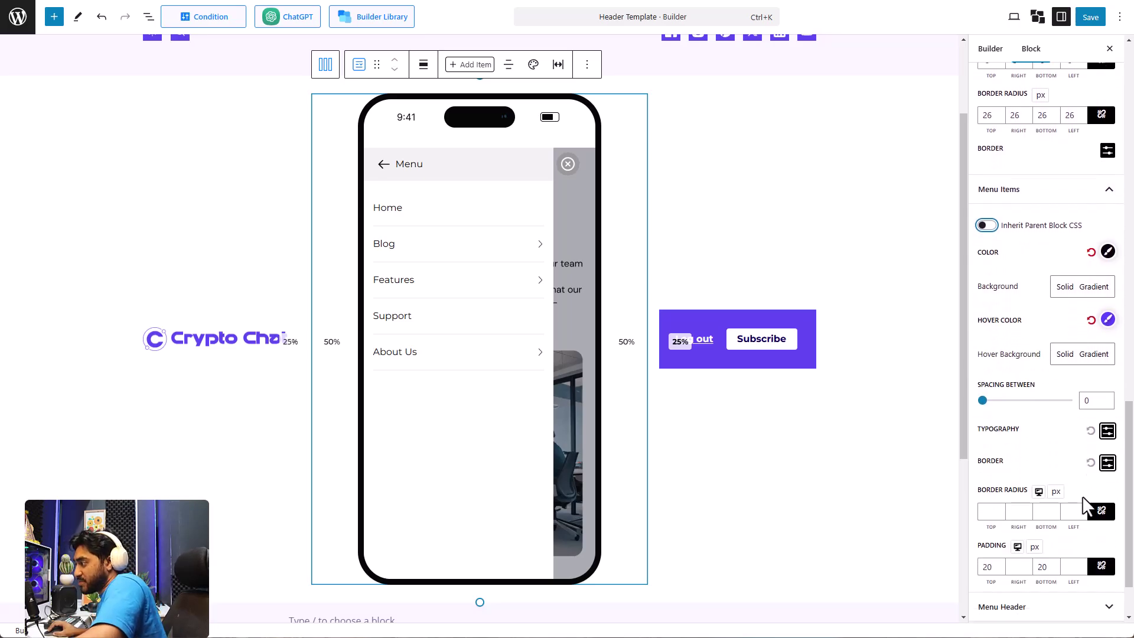
left_click(1083, 538)
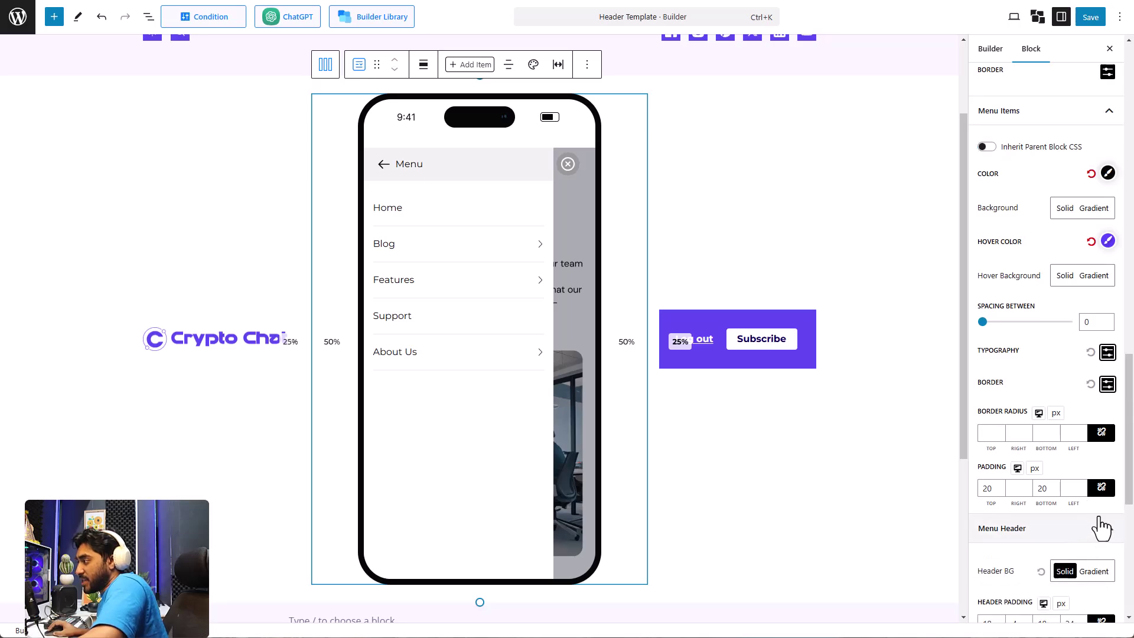
scroll(1095, 526, "down", 3)
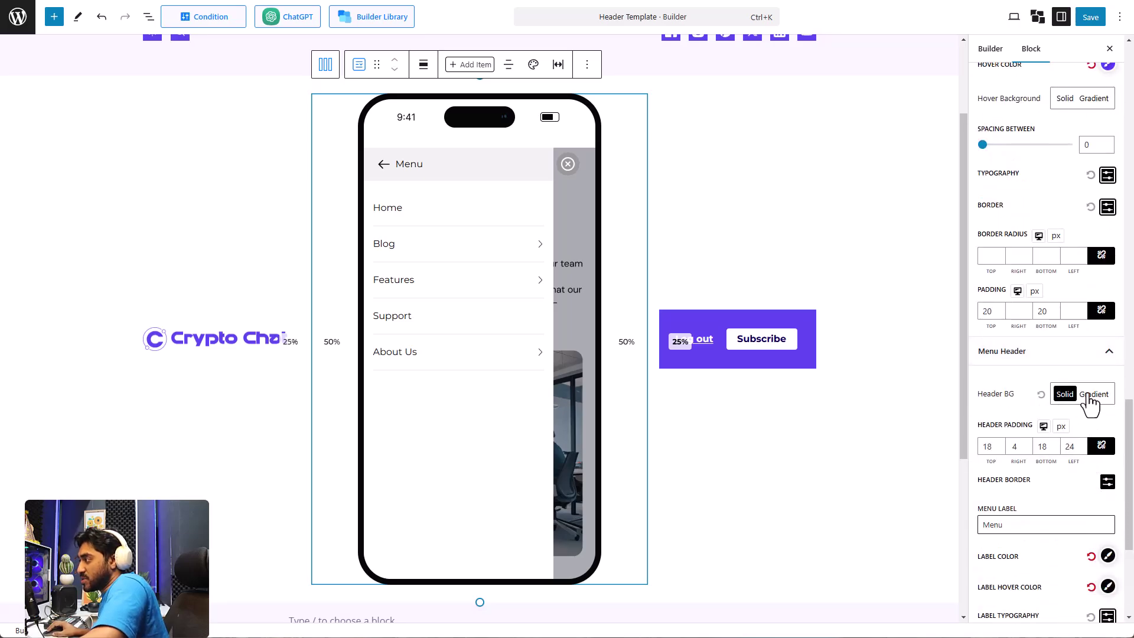
left_click(1090, 397)
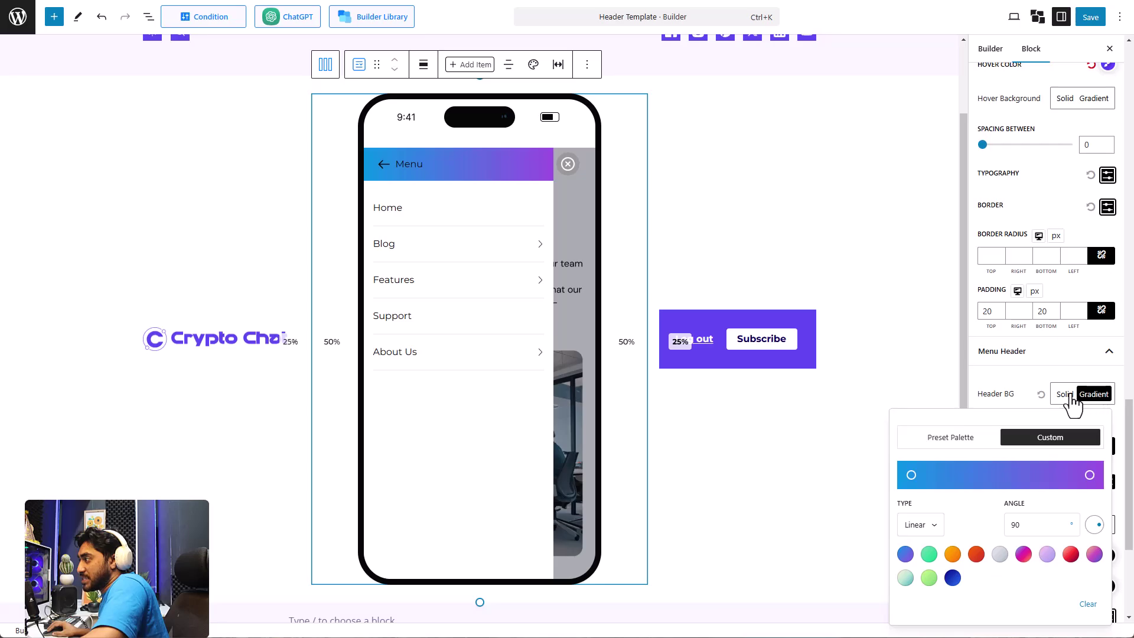
left_click(1065, 394)
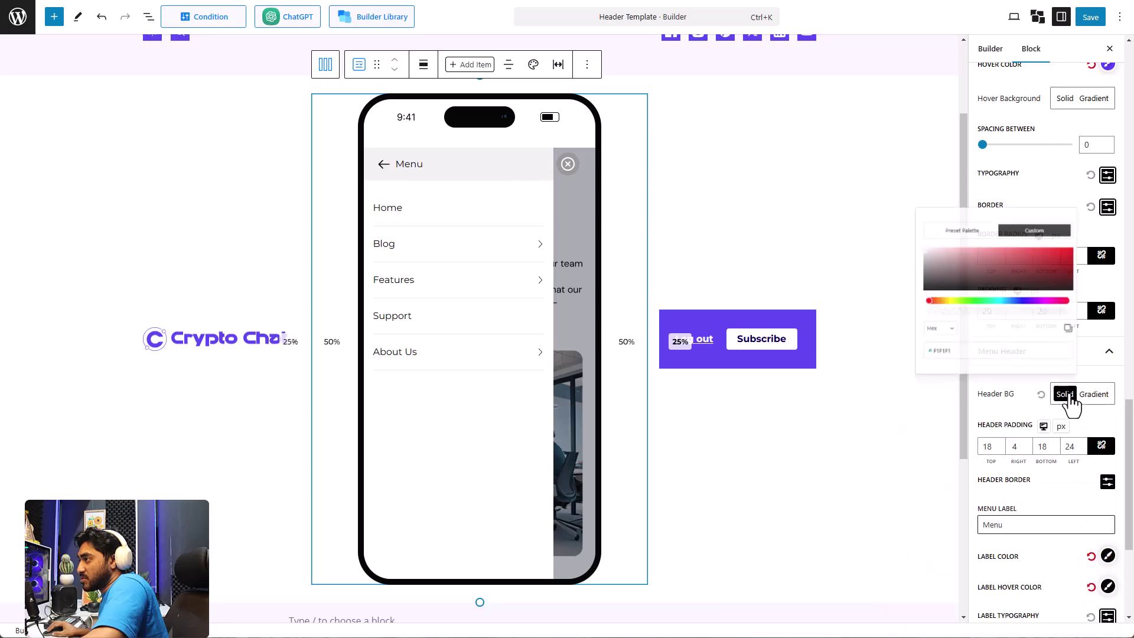
left_click(1012, 398)
Step: Set the hamburger menu header's label color to red E30101
scroll(1019, 396, "down", 2)
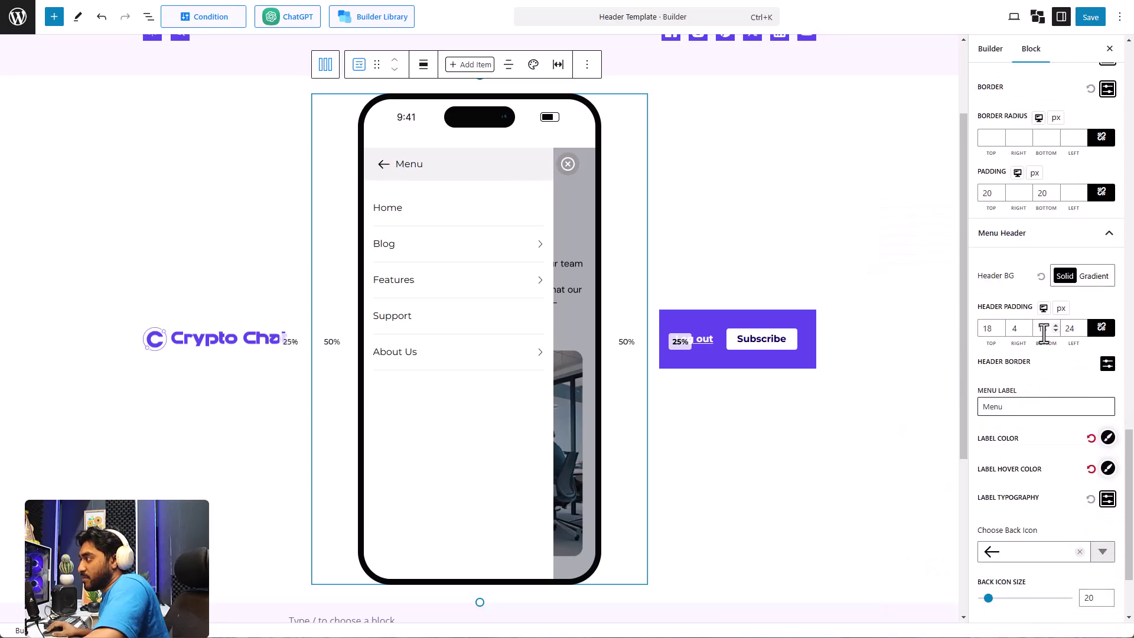
scroll(1043, 333, "down", 2)
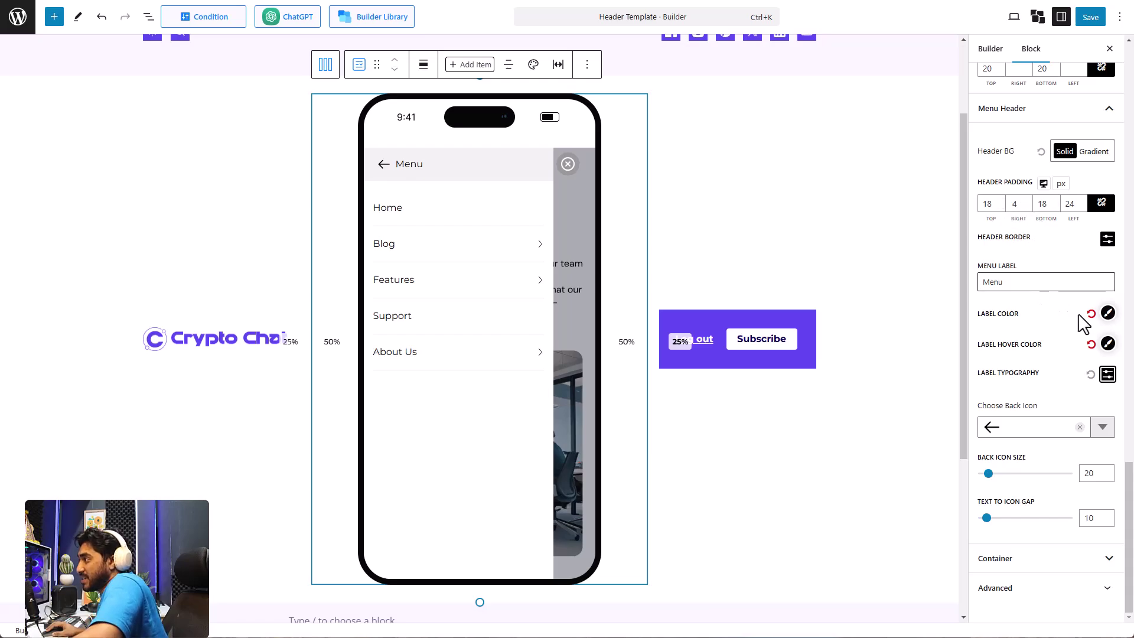
left_click(1108, 314)
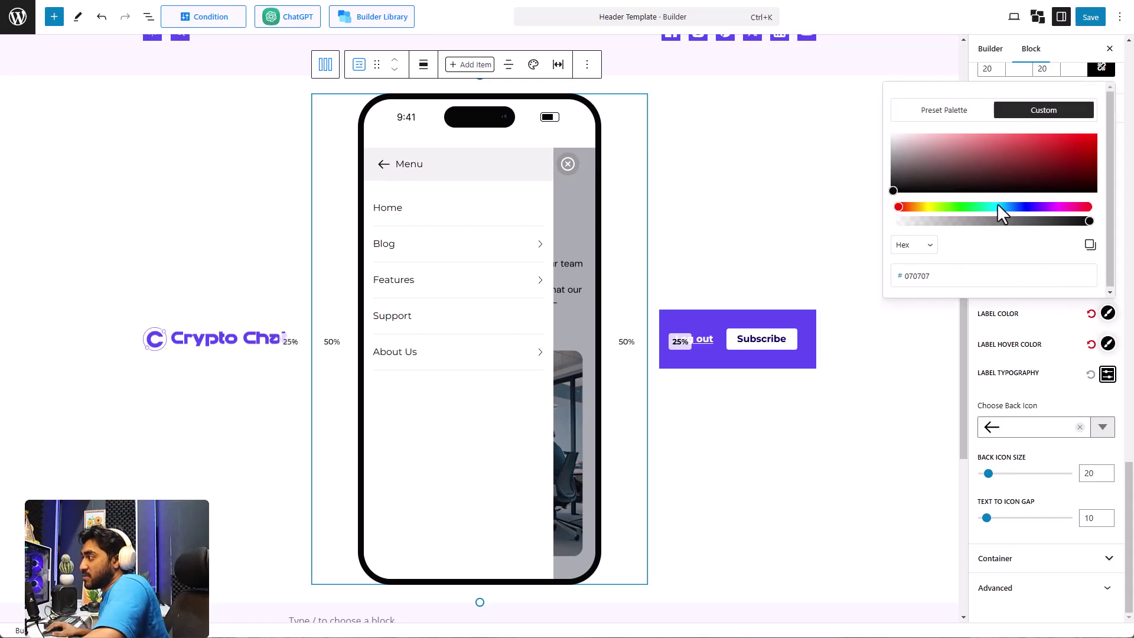
left_click(960, 162)
left_click_drag(1044, 150, 1086, 147)
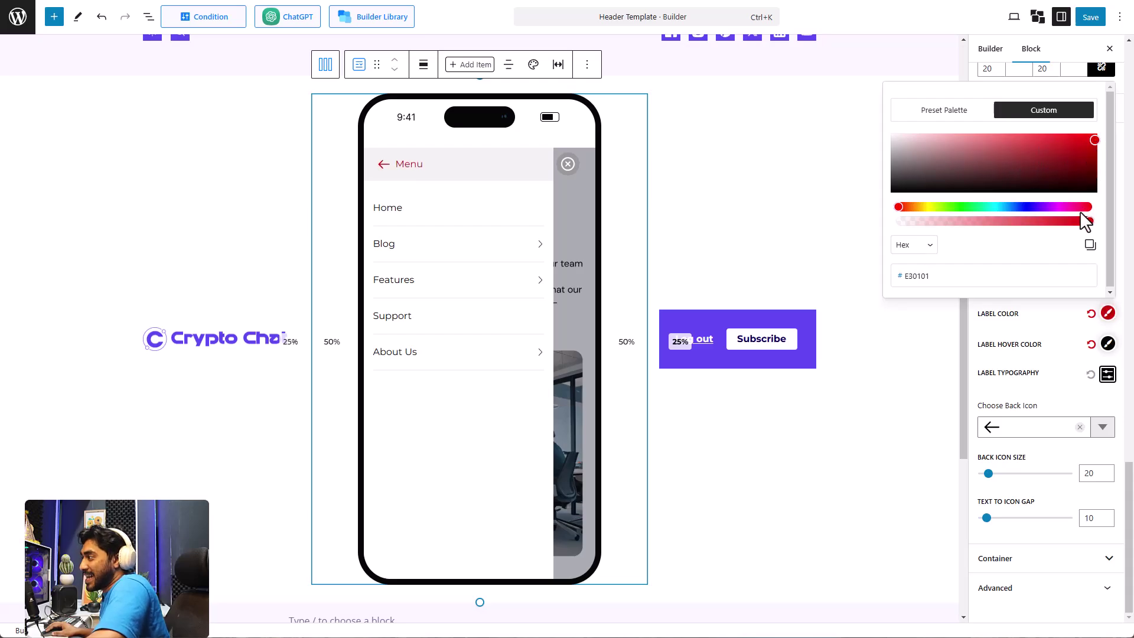
left_click(1063, 319)
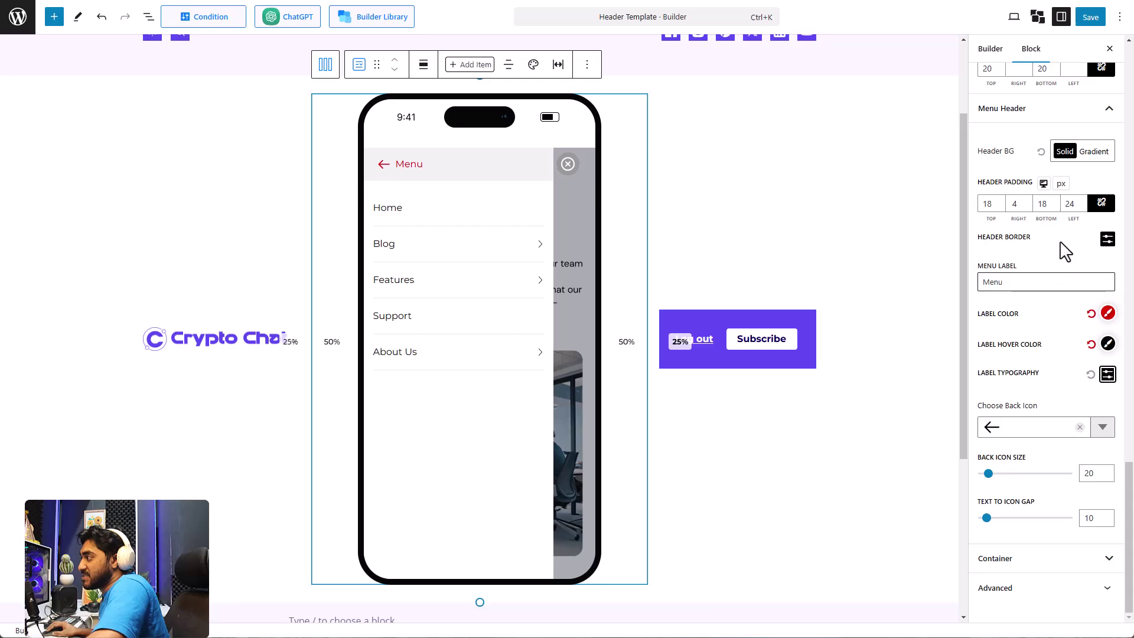
Step: Set the font weight of the hamburger menu header's label to 800
left_click(1107, 376)
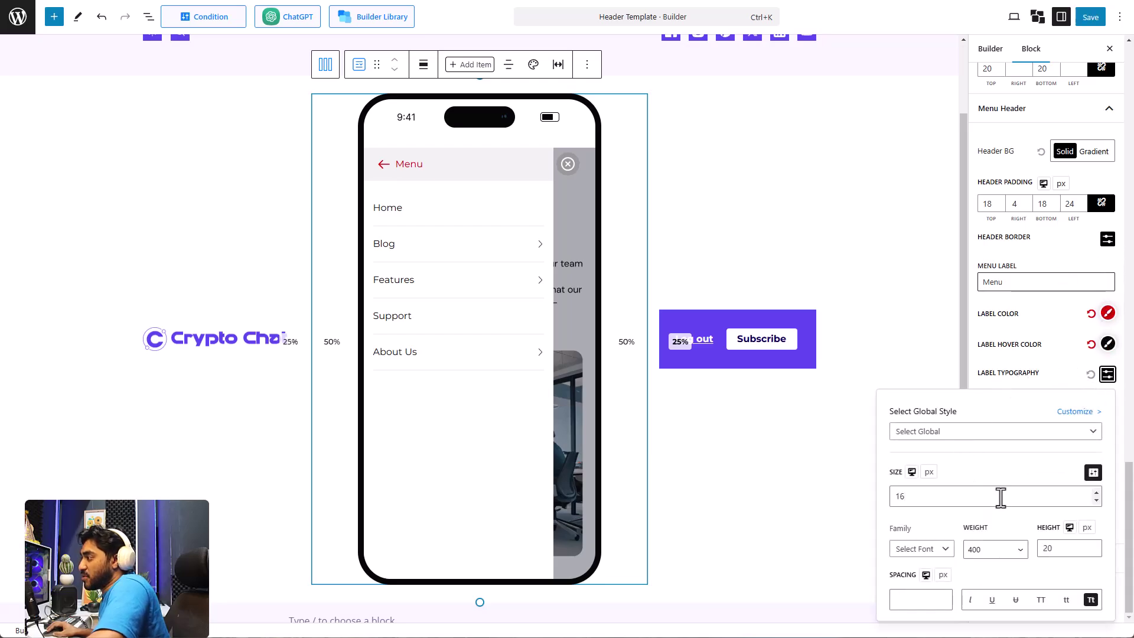
left_click(1017, 554)
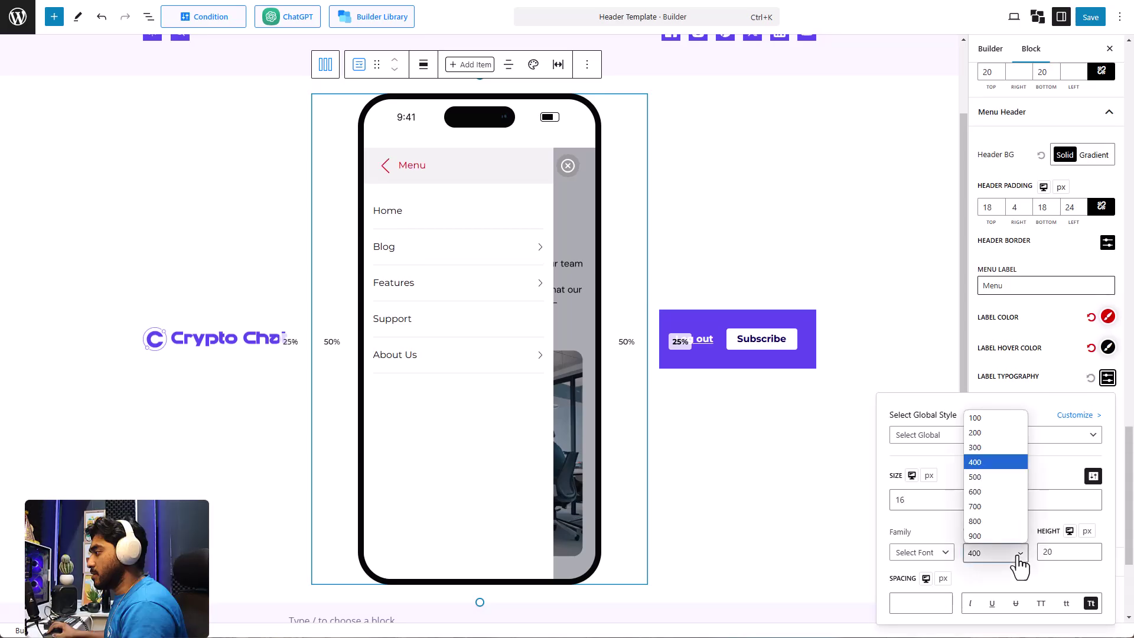
left_click(999, 520)
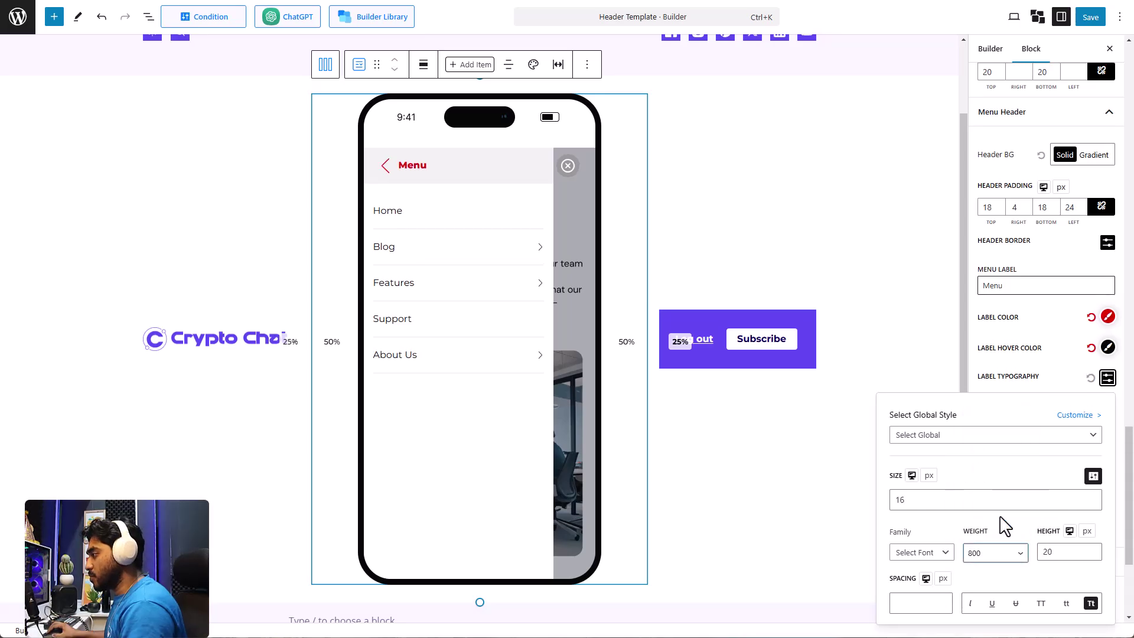
left_click(1108, 380)
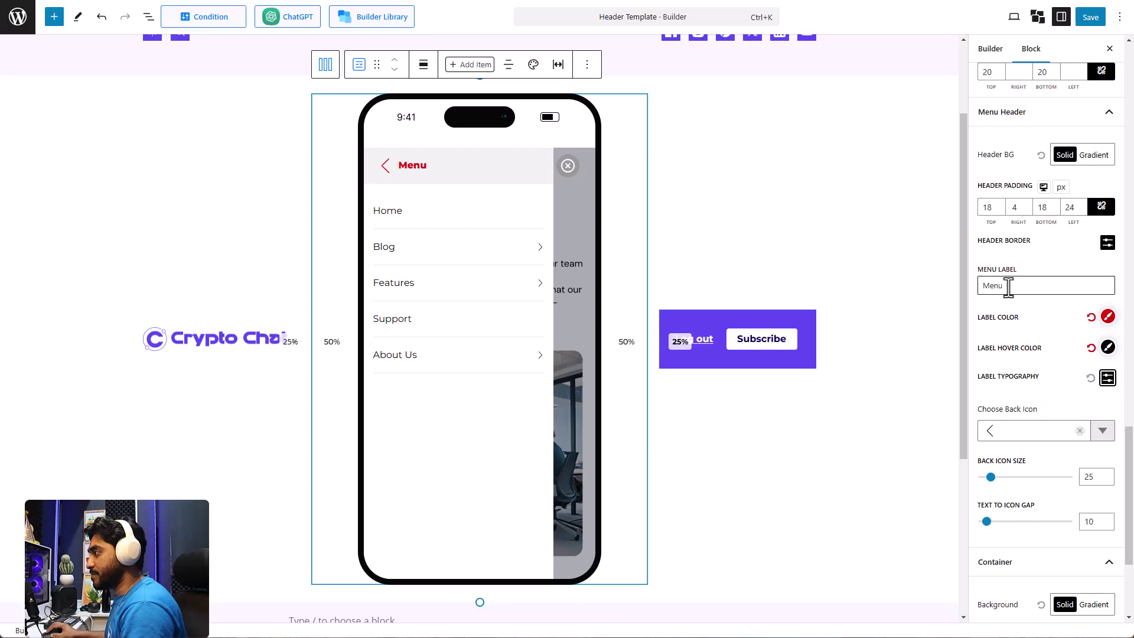
Step: Change the menu header's label to "Back" and its back icon to the outlined left-pointing triangle
left_click_drag(1008, 288, 981, 287)
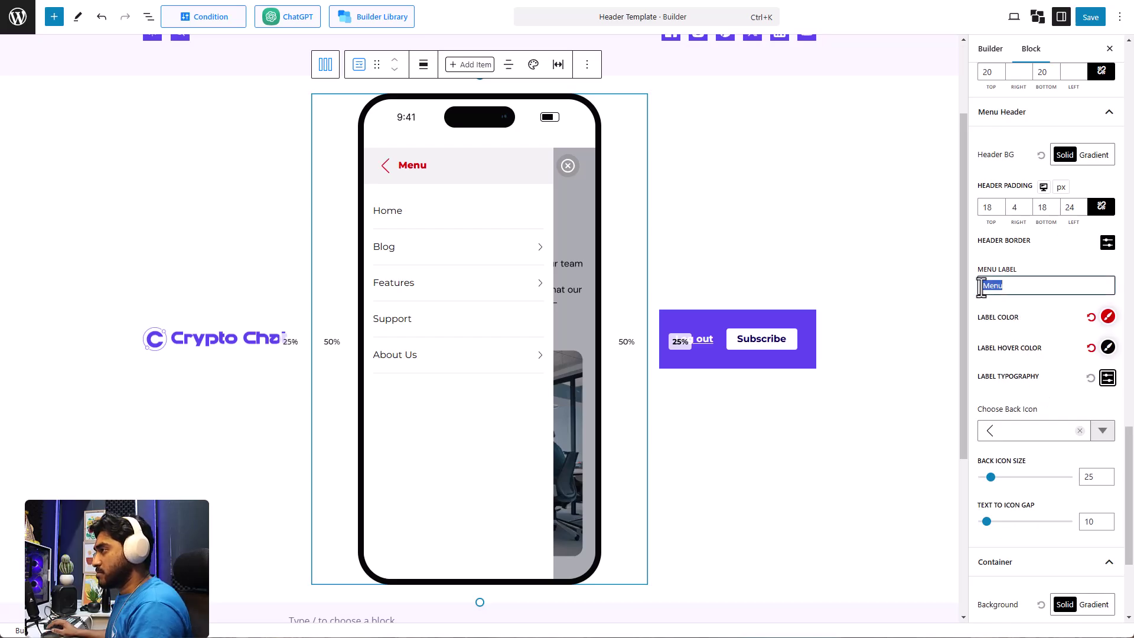
type("Back")
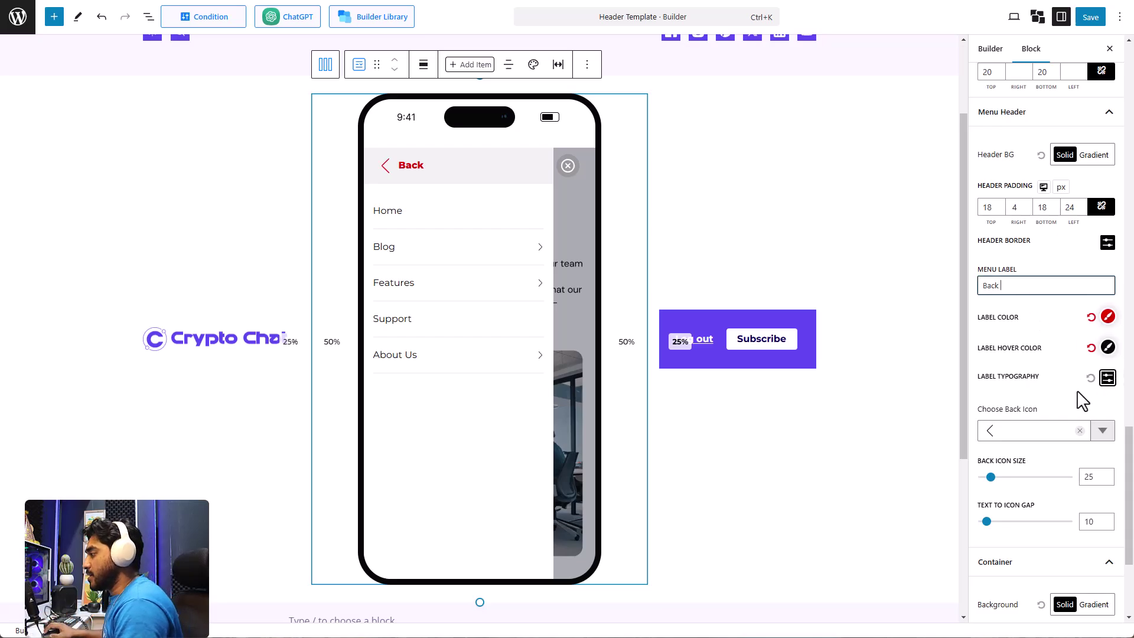
scroll(1080, 400, "down", 2)
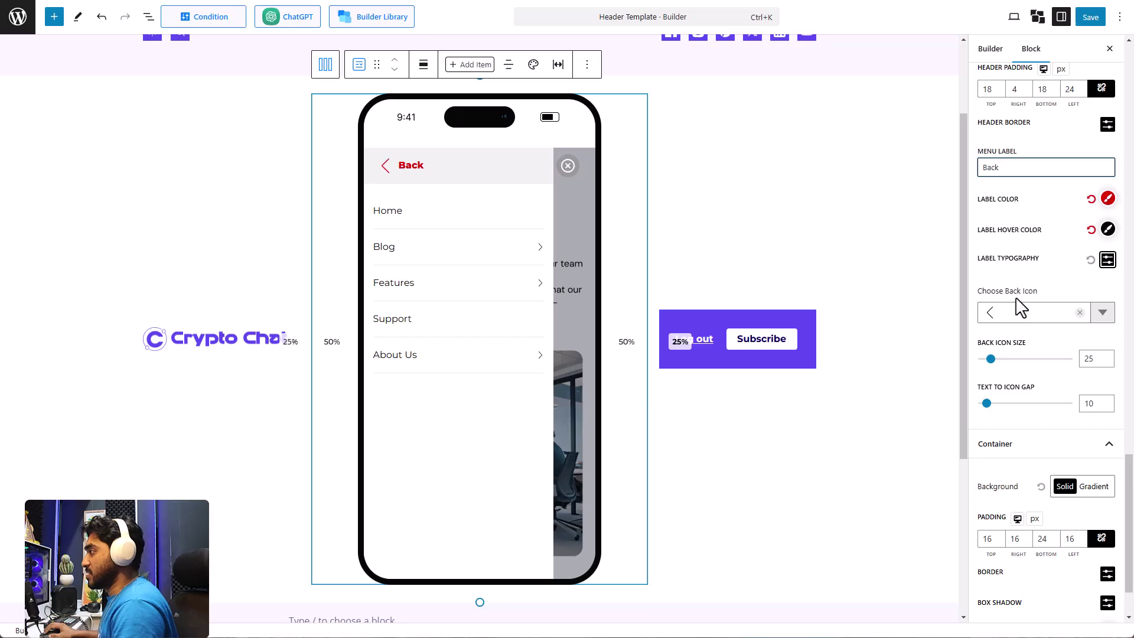
left_click(1101, 313)
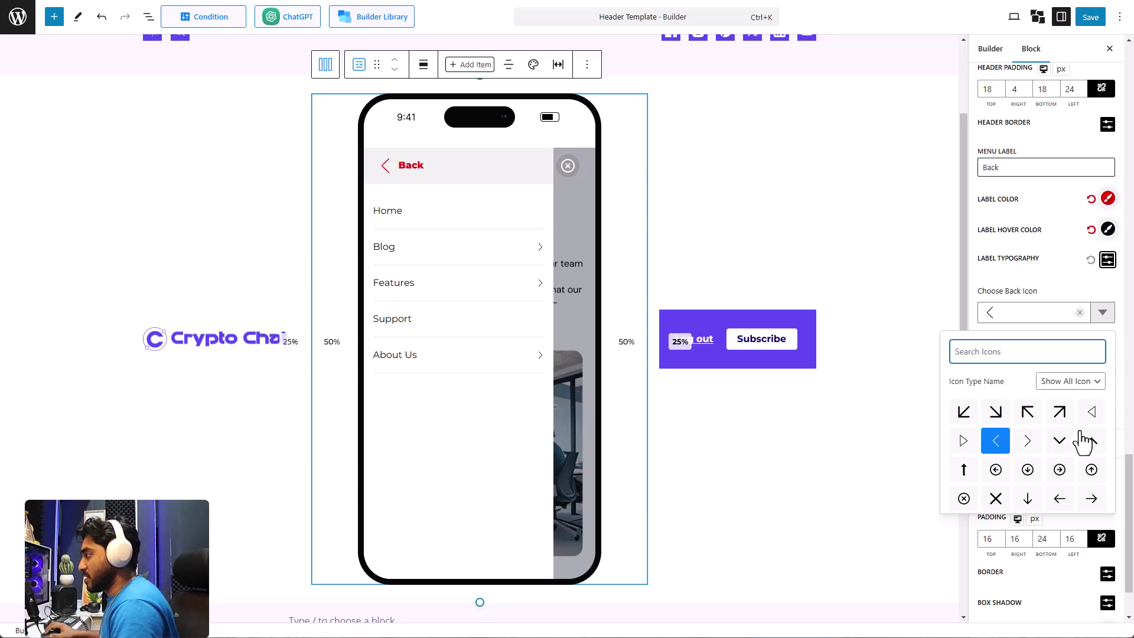
left_click(1092, 412)
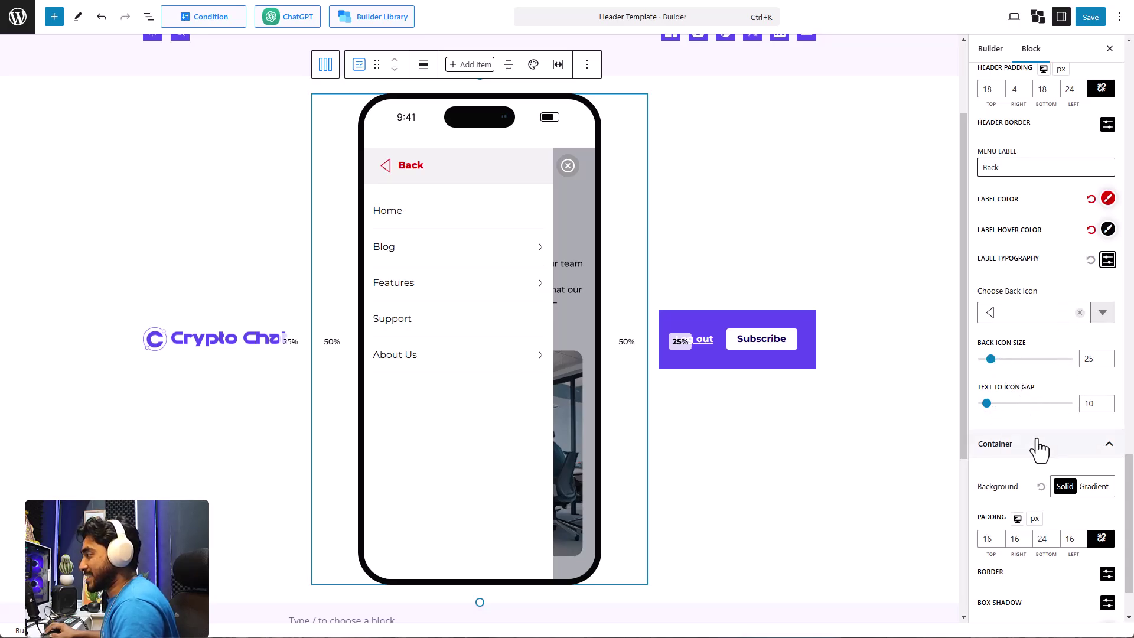
Step: Examine the solid background color and padding options of the hamburger menu container
scroll(1057, 449, "down", 1)
left_click(1065, 428)
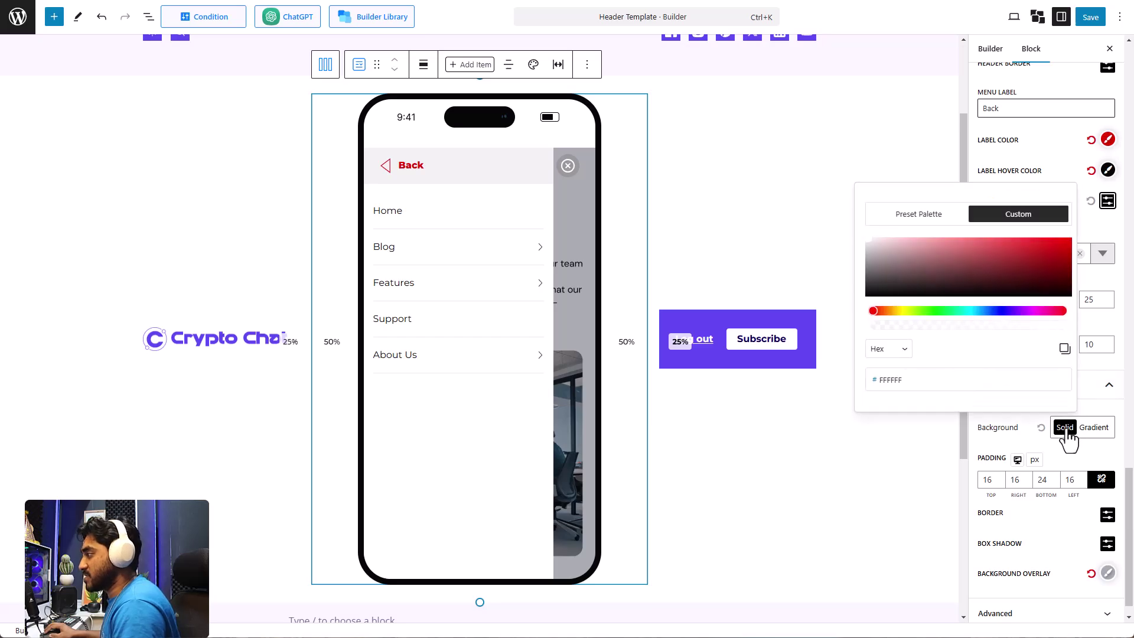
mouse_move(869, 242)
left_mouse_down()
mouse_move(902, 253)
mouse_move(857, 245)
left_mouse_up()
left_click(1051, 427)
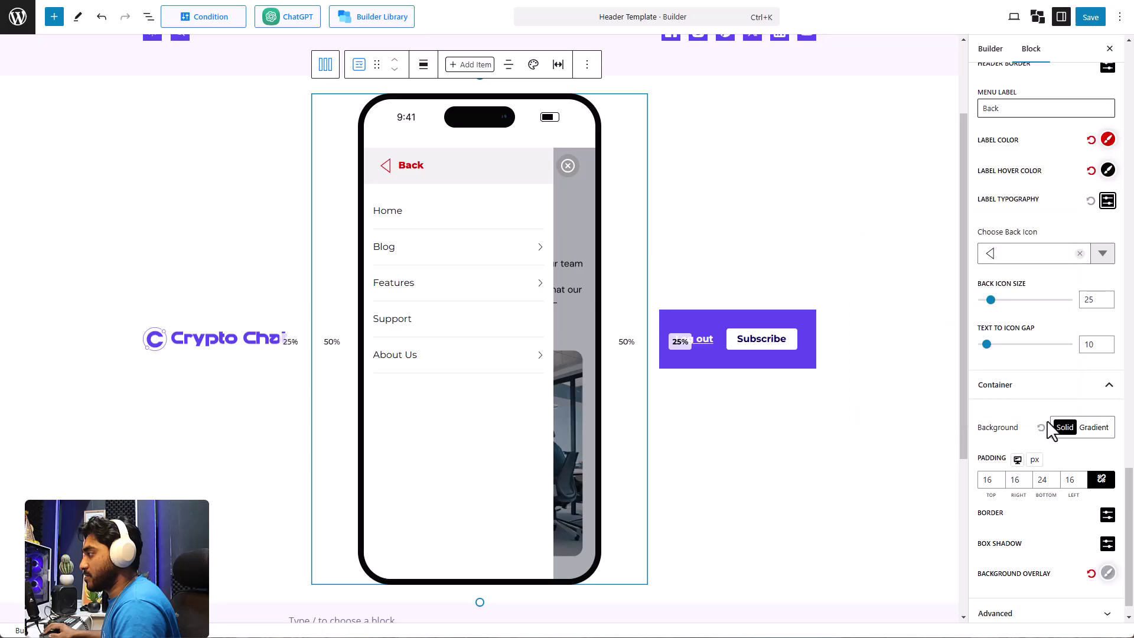
scroll(1100, 473, "down", 1)
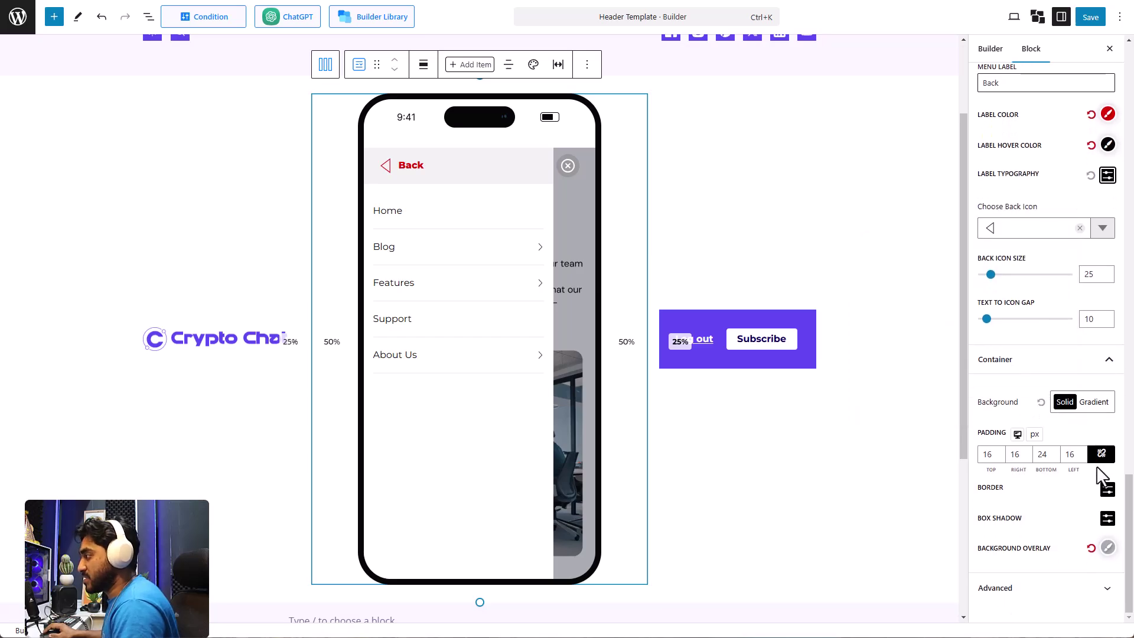
left_click(1104, 455)
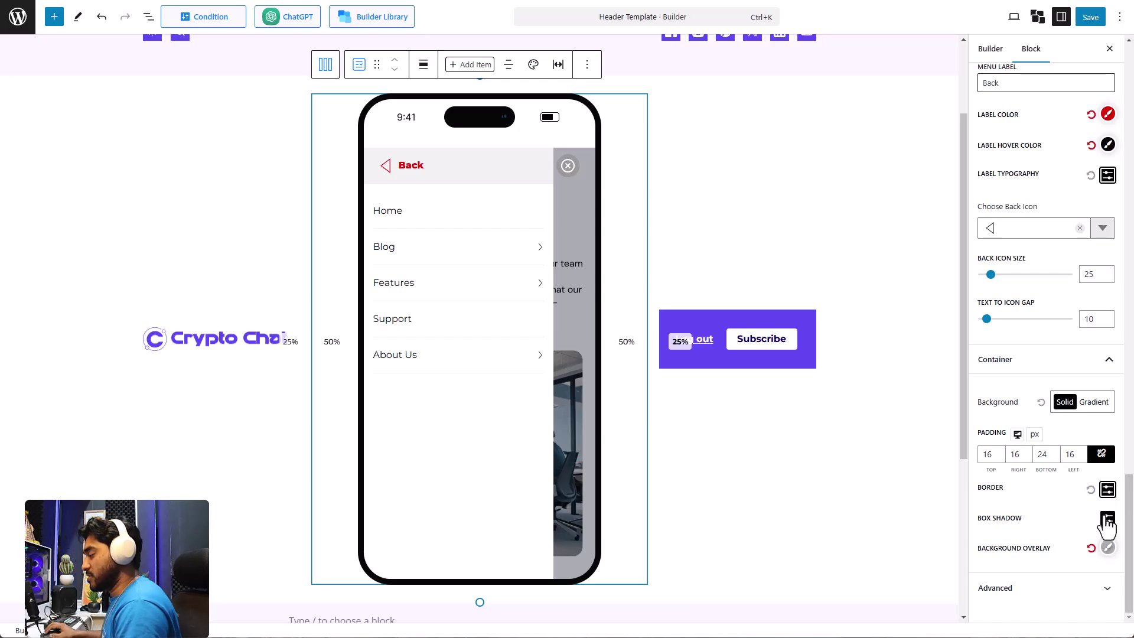
Step: Set the container's background overlay to translucent light purple BB8DE957 and save the header template
left_click(1108, 549)
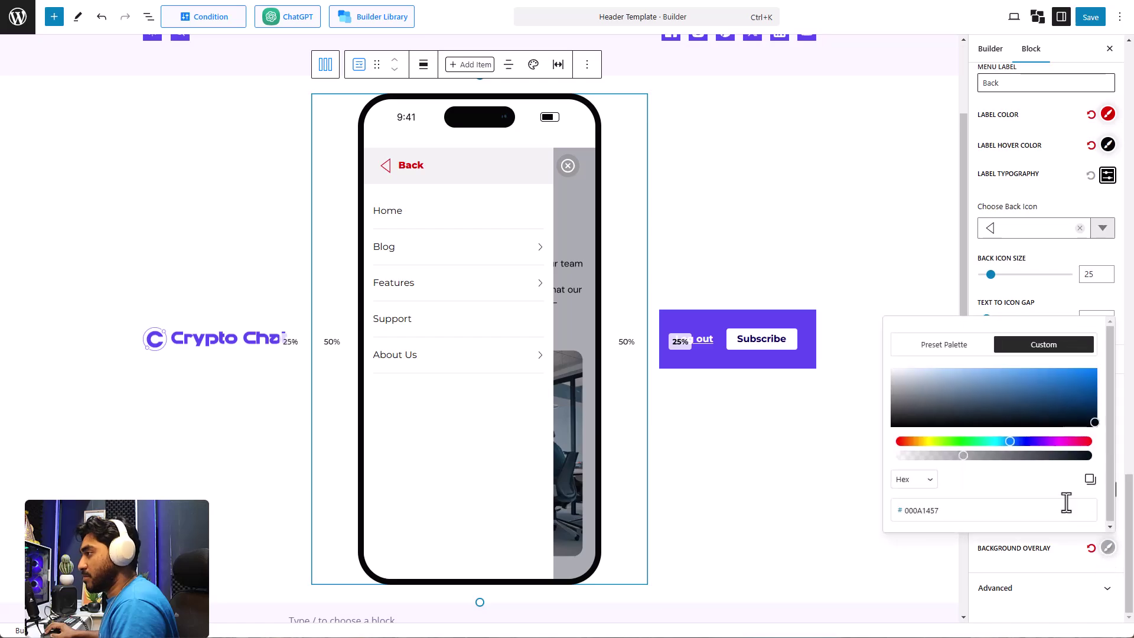
mouse_move(951, 391)
left_mouse_down()
mouse_move(937, 388)
mouse_move(1010, 384)
mouse_move(1036, 366)
mouse_move(955, 372)
left_mouse_up()
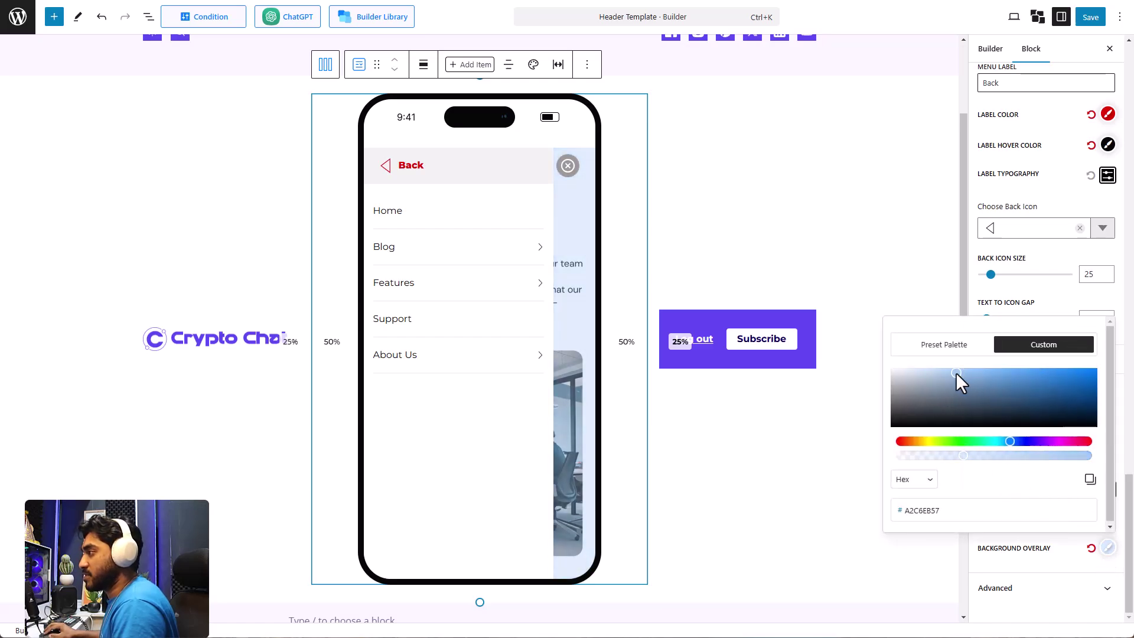
left_click_drag(1022, 443, 1041, 442)
left_click_drag(958, 374, 973, 374)
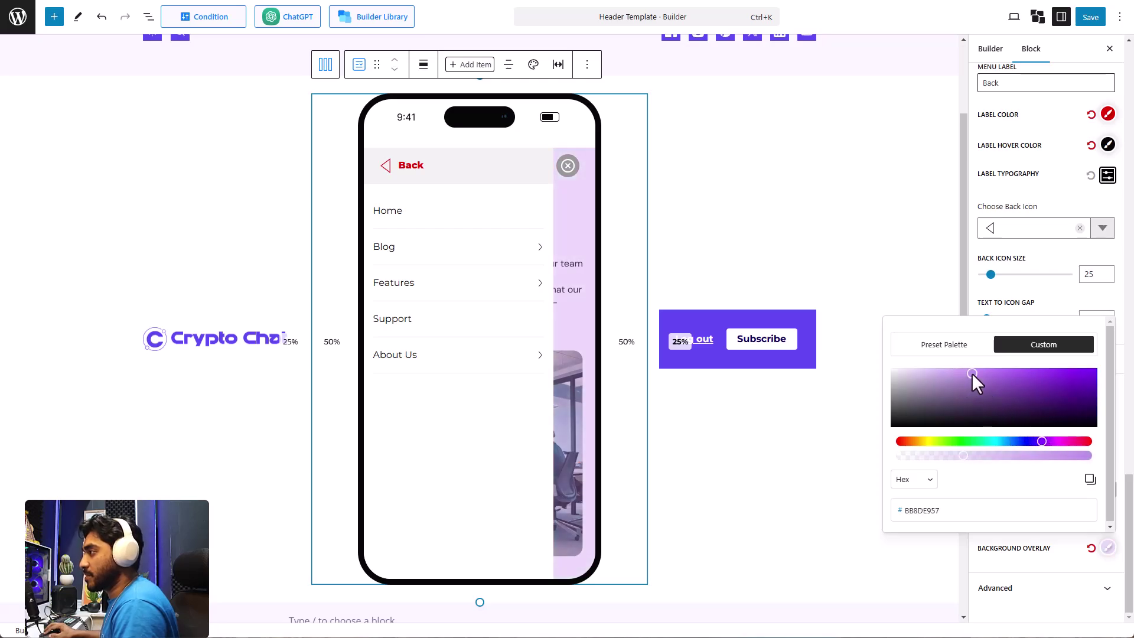
left_click(1056, 319)
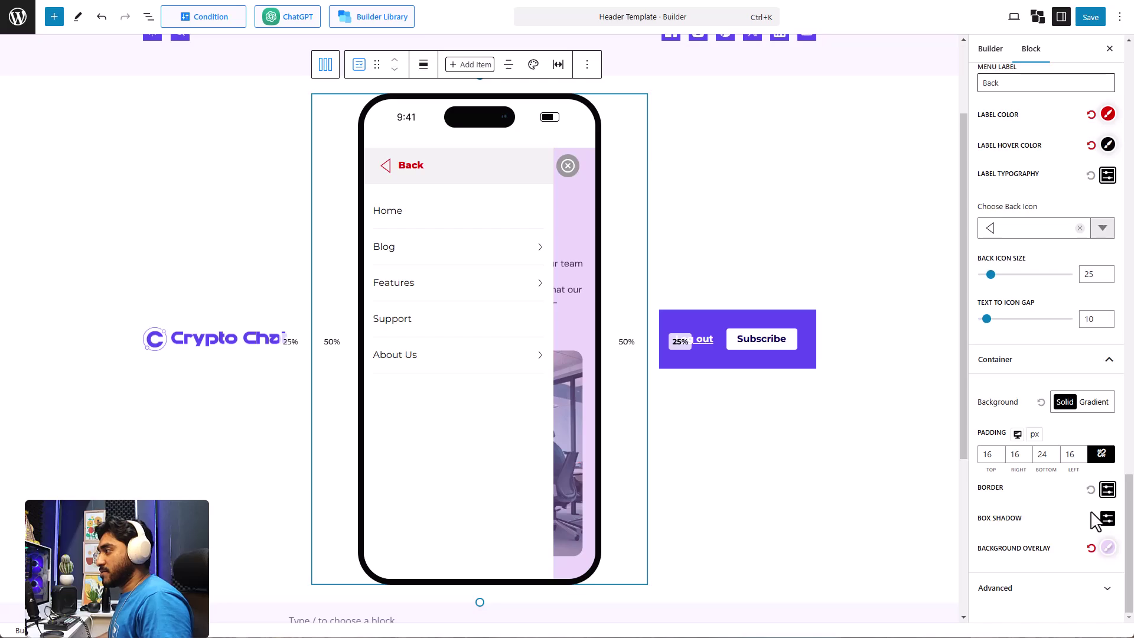
left_click(1090, 17)
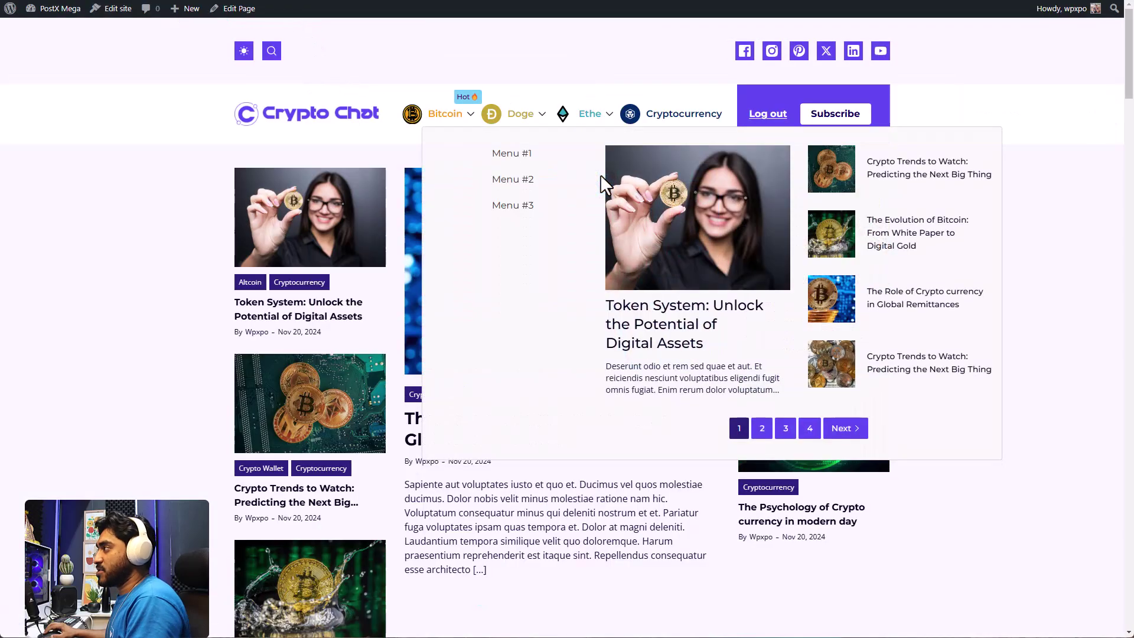
Step: On the live site's home page, check the Bitcoin, Doge and Ethe dropdowns, then open the Cryptocurrency category page
left_click(311, 122)
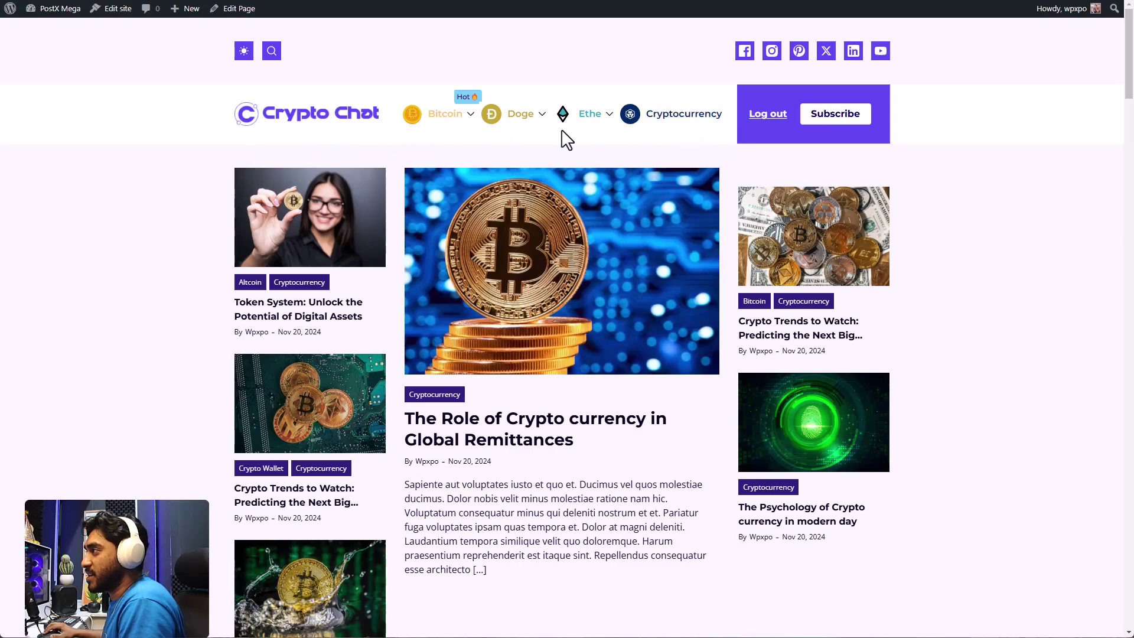
mouse_move(476, 132)
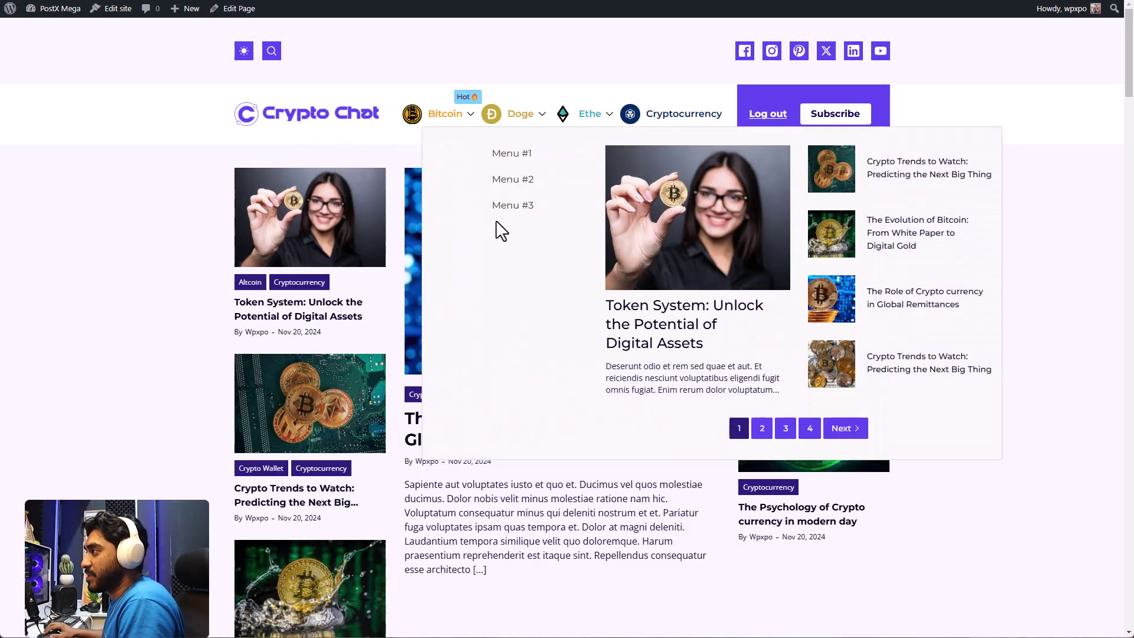
mouse_move(540, 122)
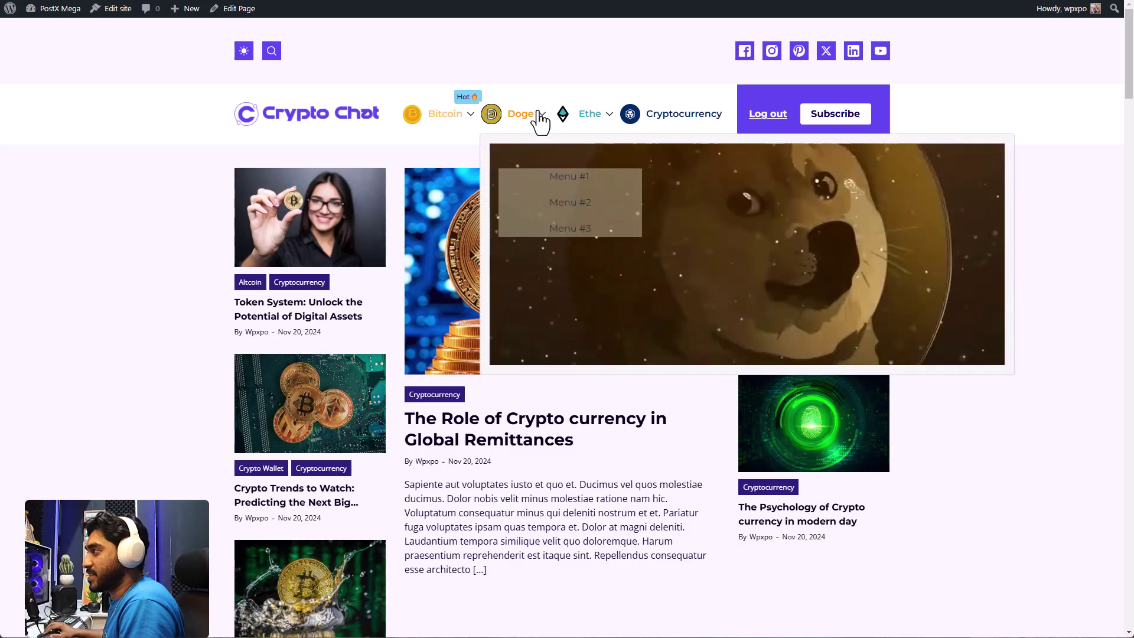
mouse_move(600, 119)
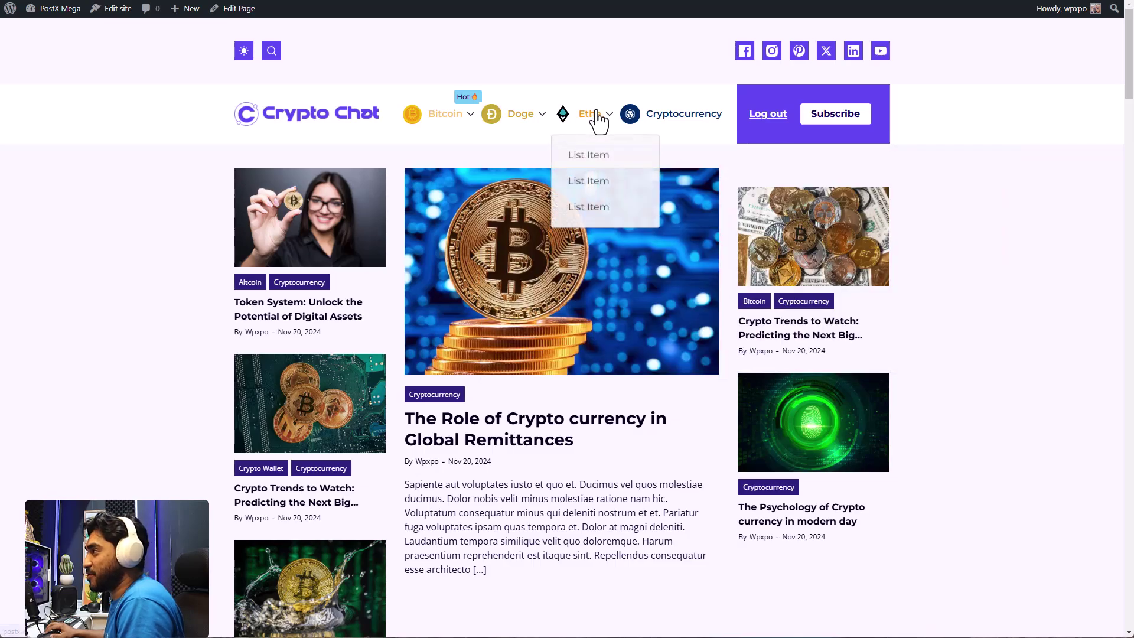
left_click(667, 119)
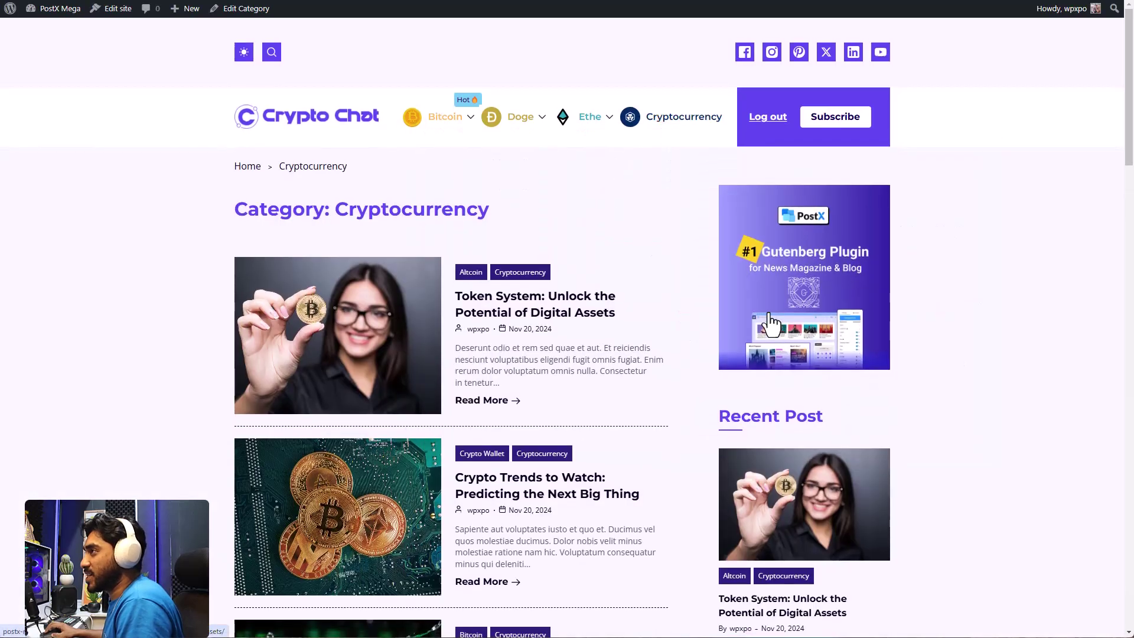
scroll(621, 331, "down", 1)
scroll(620, 327, "up", 1)
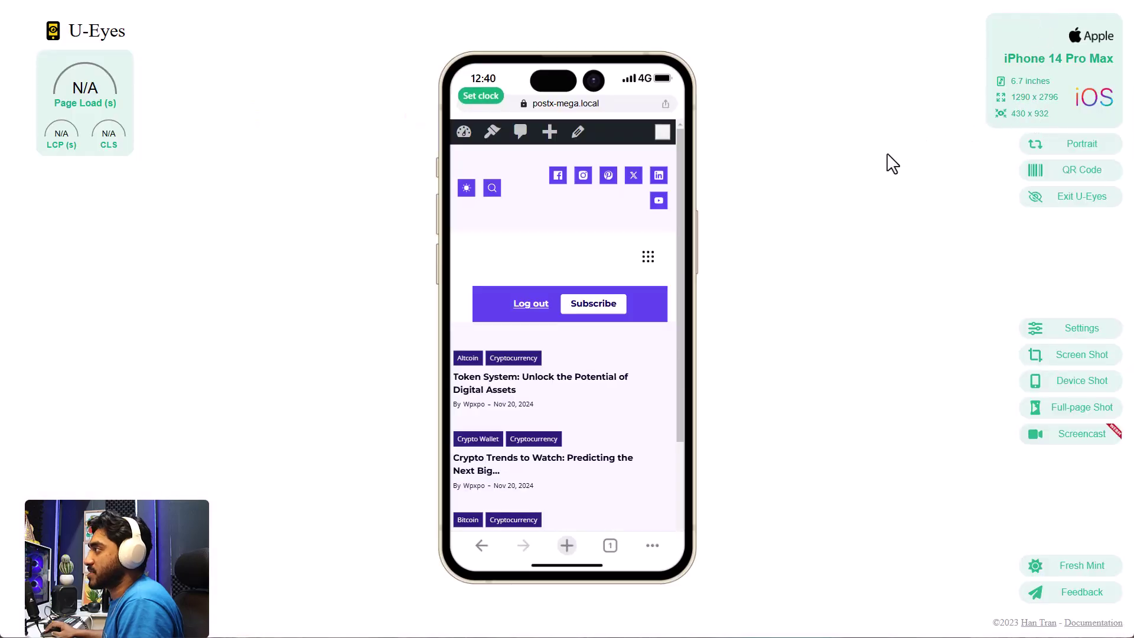
Step: In the iPhone 14 Pro Max preview, open the hamburger menu and check the Bitcoin submenu, including page 2 of its posts, then return to the main list
scroll(640, 260, "down", 2)
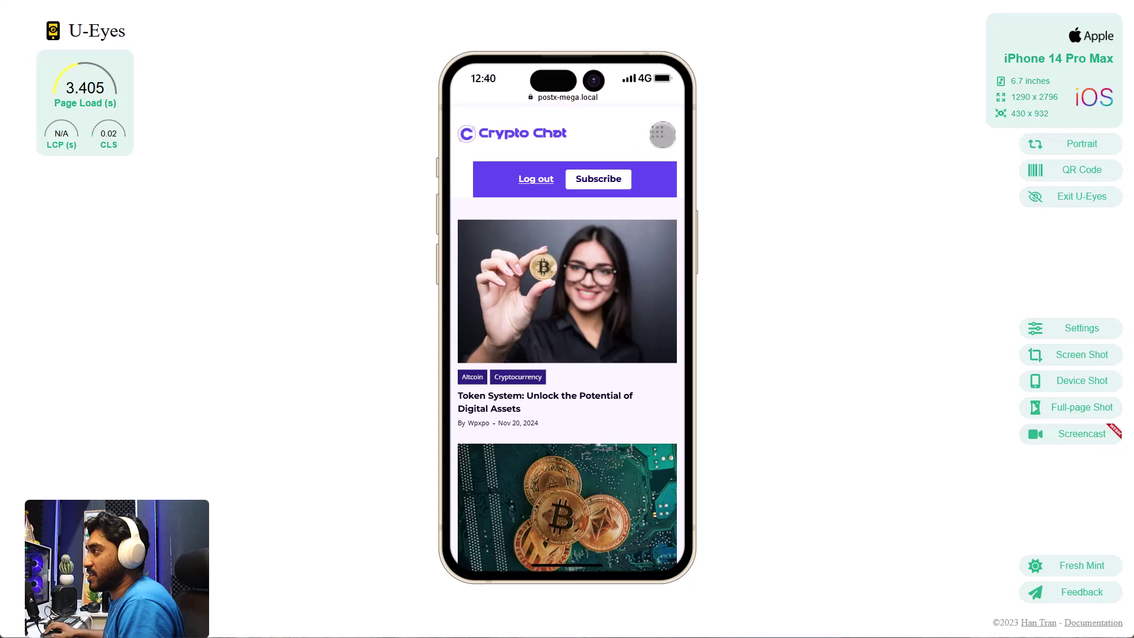
left_click(658, 134)
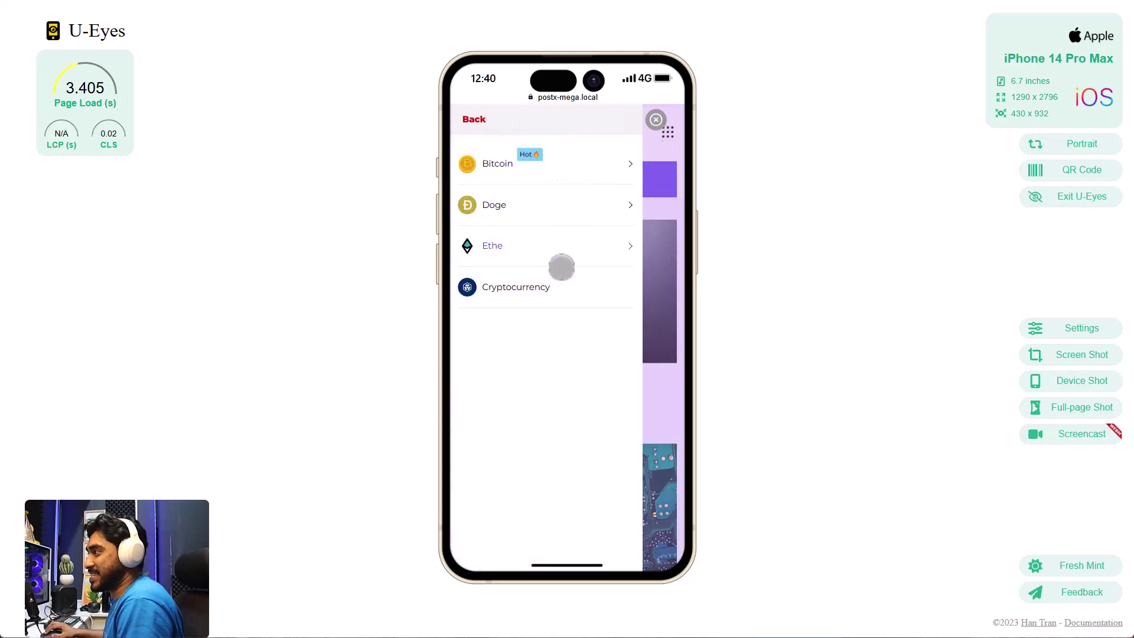
left_click(583, 161)
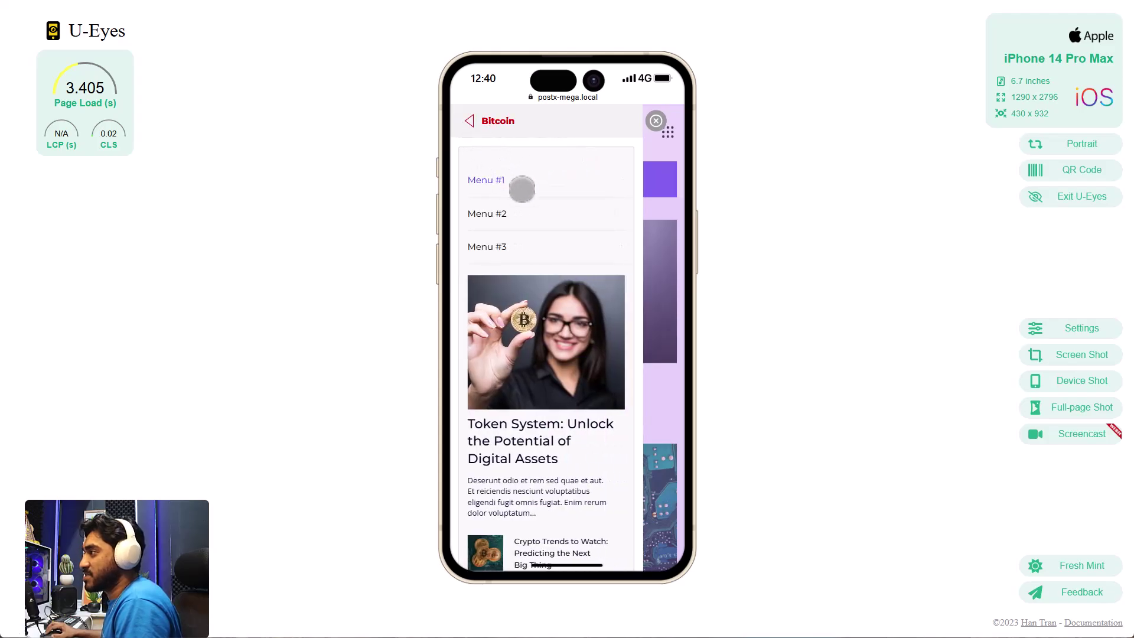
scroll(538, 207, "down", 4)
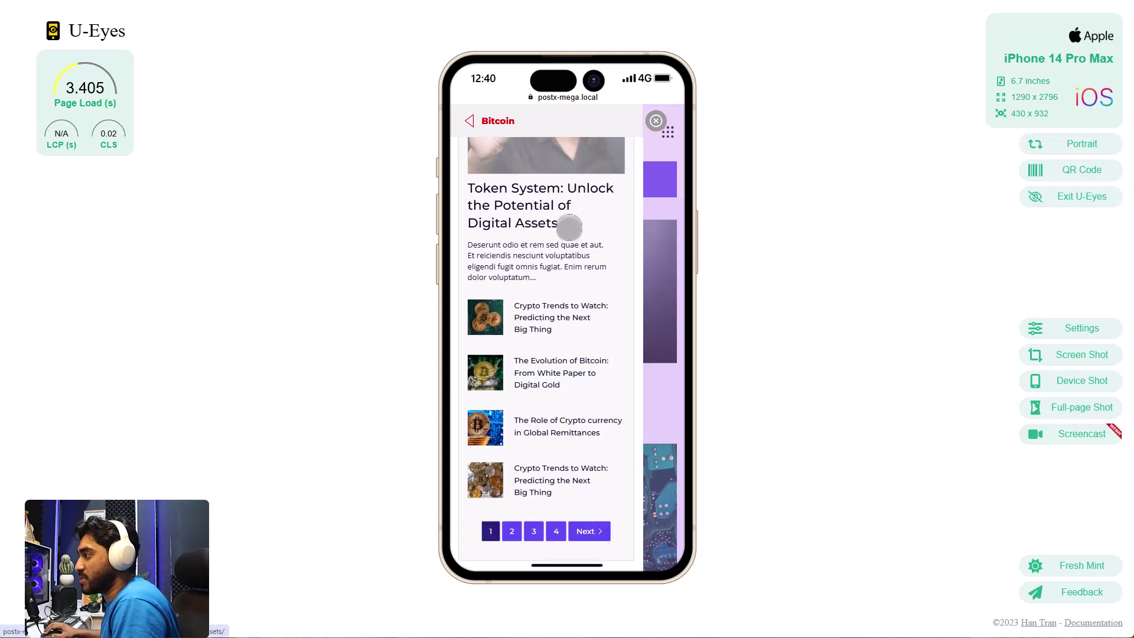
left_click(512, 531)
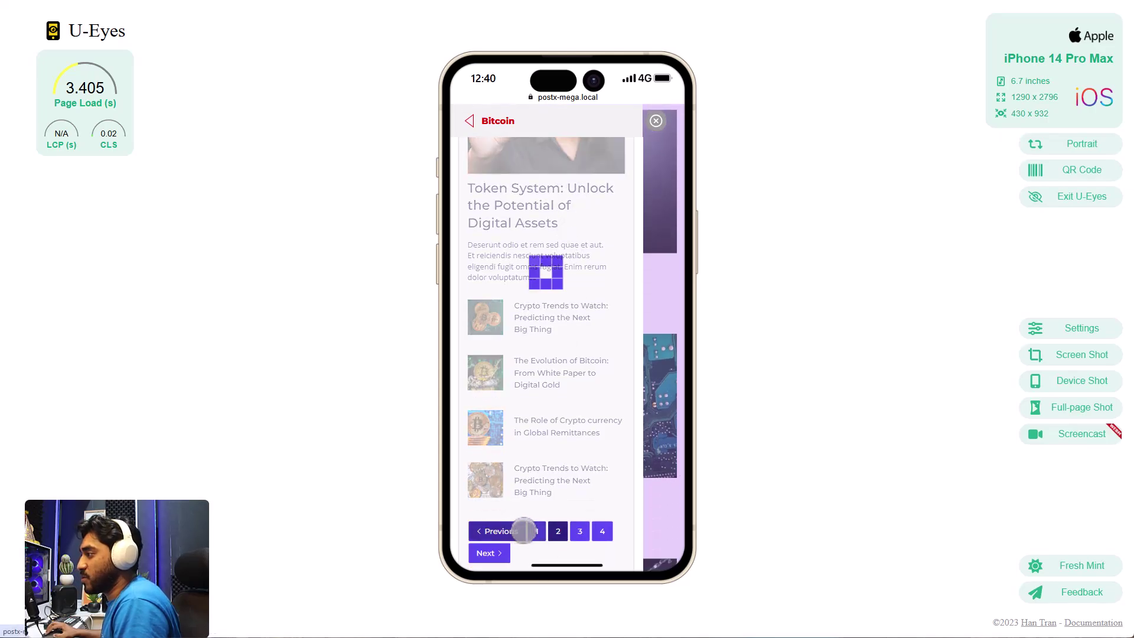
scroll(535, 523, "up", 4)
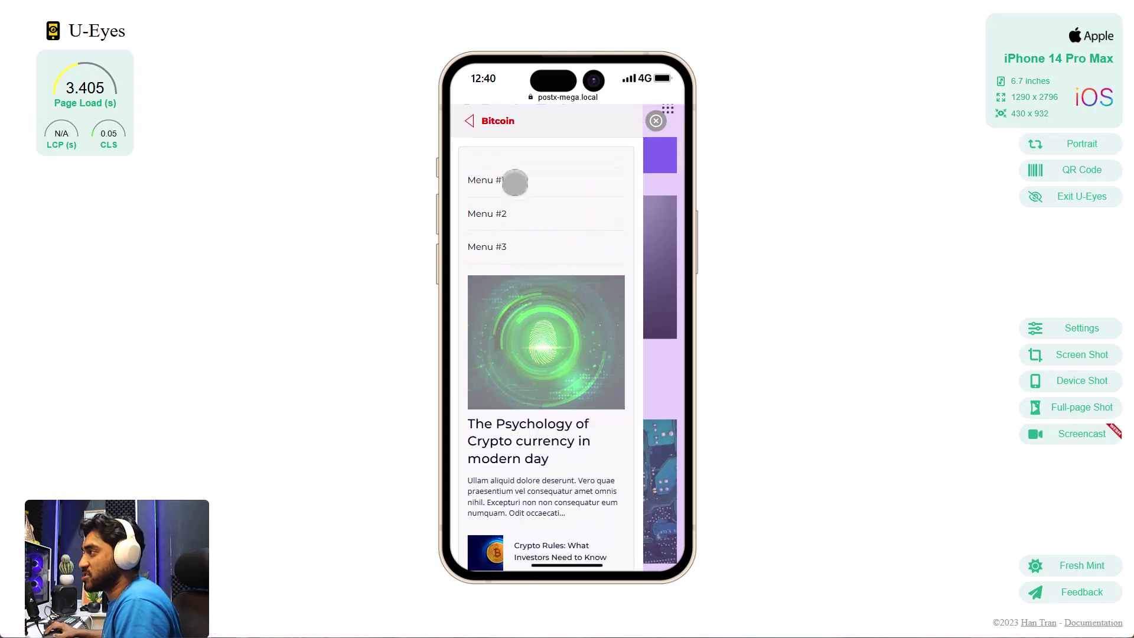
left_click(469, 121)
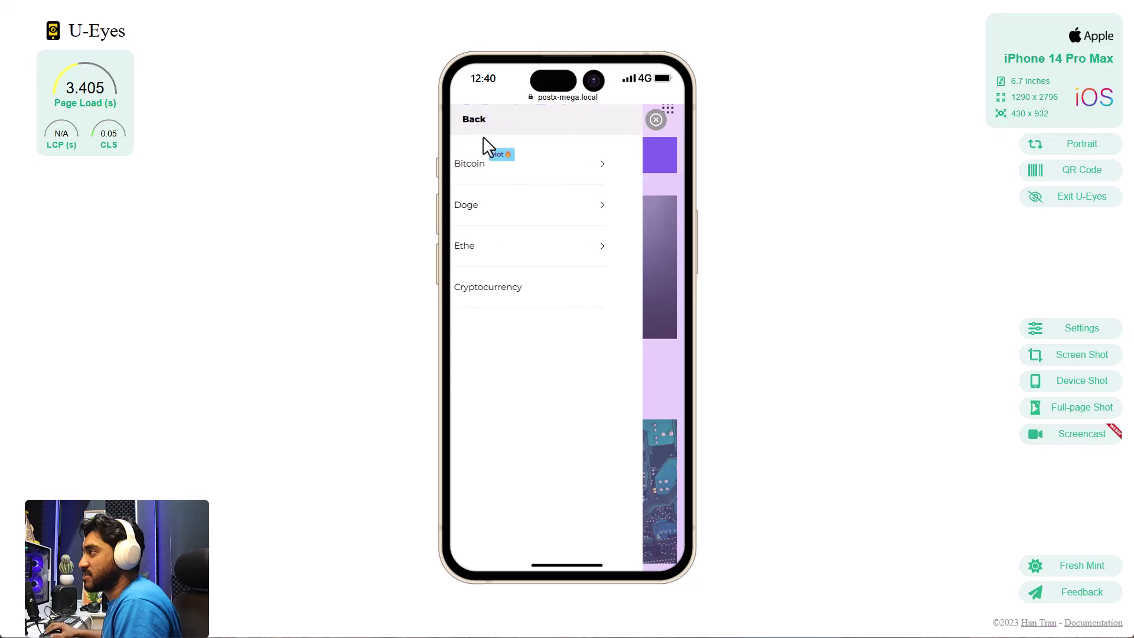
Step: Check the Doge and Ethe submenus in the mobile menu, returning to the main list after each
left_click(594, 206)
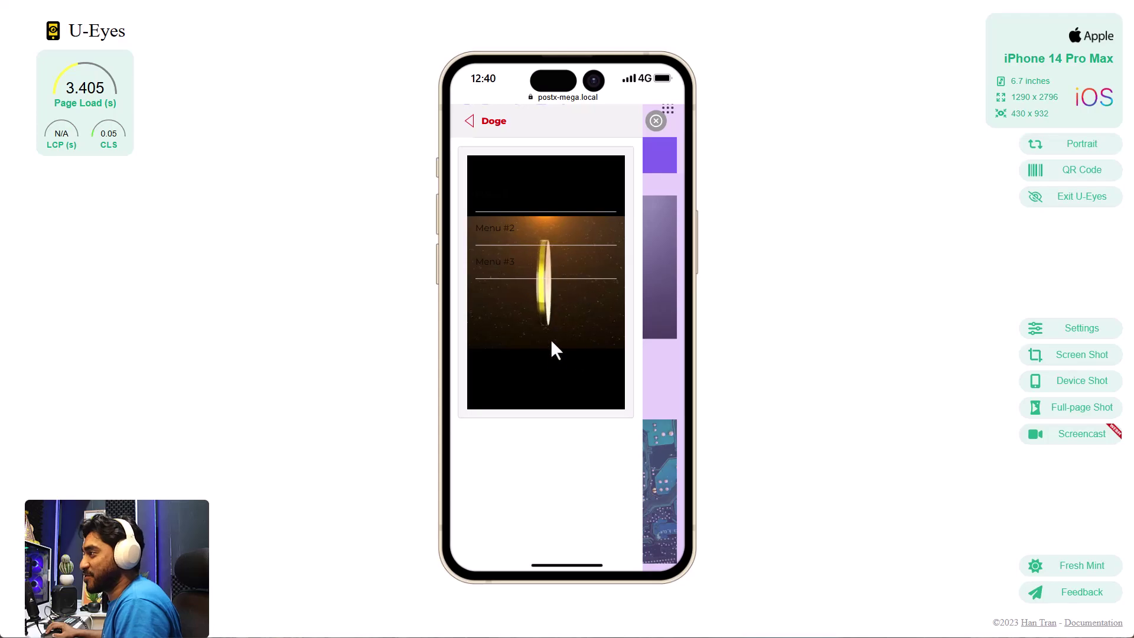
left_click(472, 121)
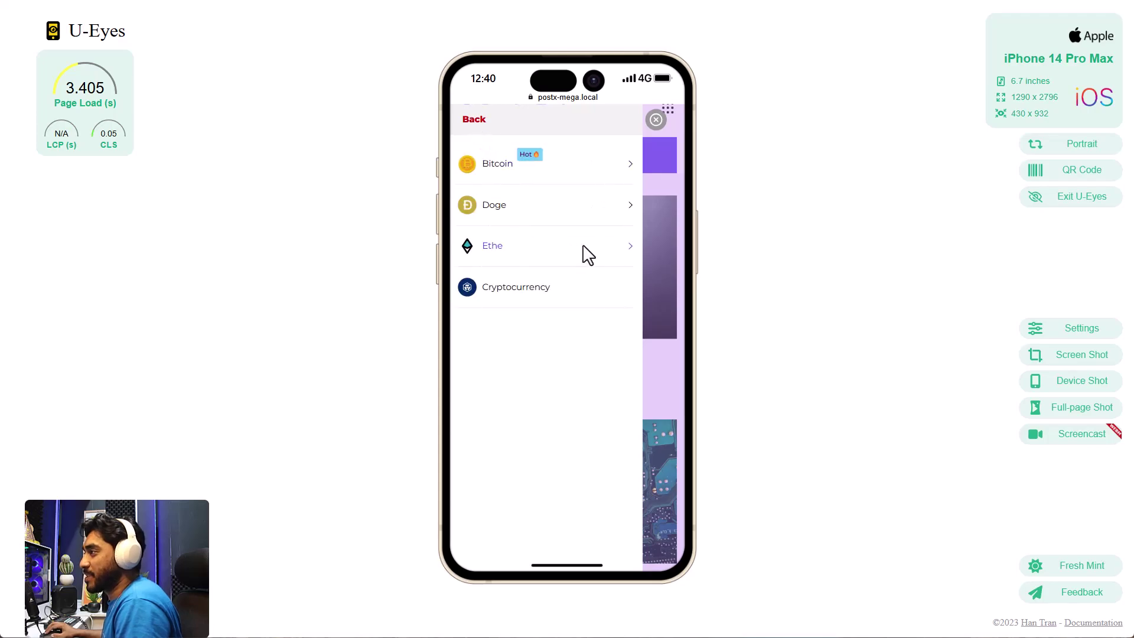
left_click(586, 252)
left_click(469, 120)
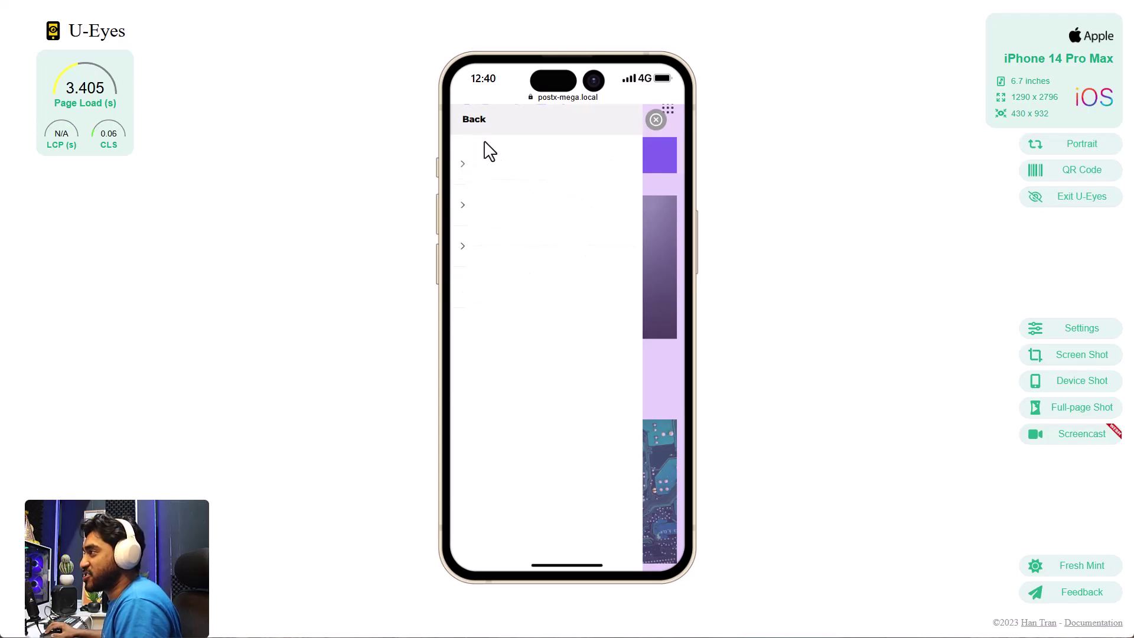
Step: Open the Cryptocurrency category page from the mobile menu and look through its header and post list
left_click(514, 291)
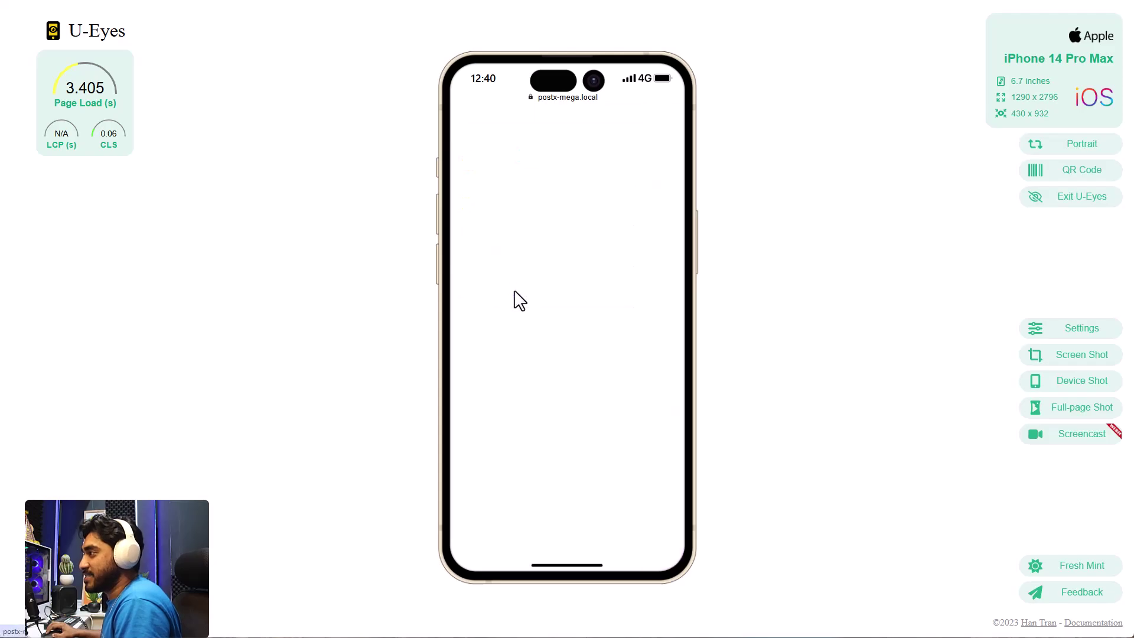
scroll(597, 293, "down", 3)
scroll(597, 295, "down", 2)
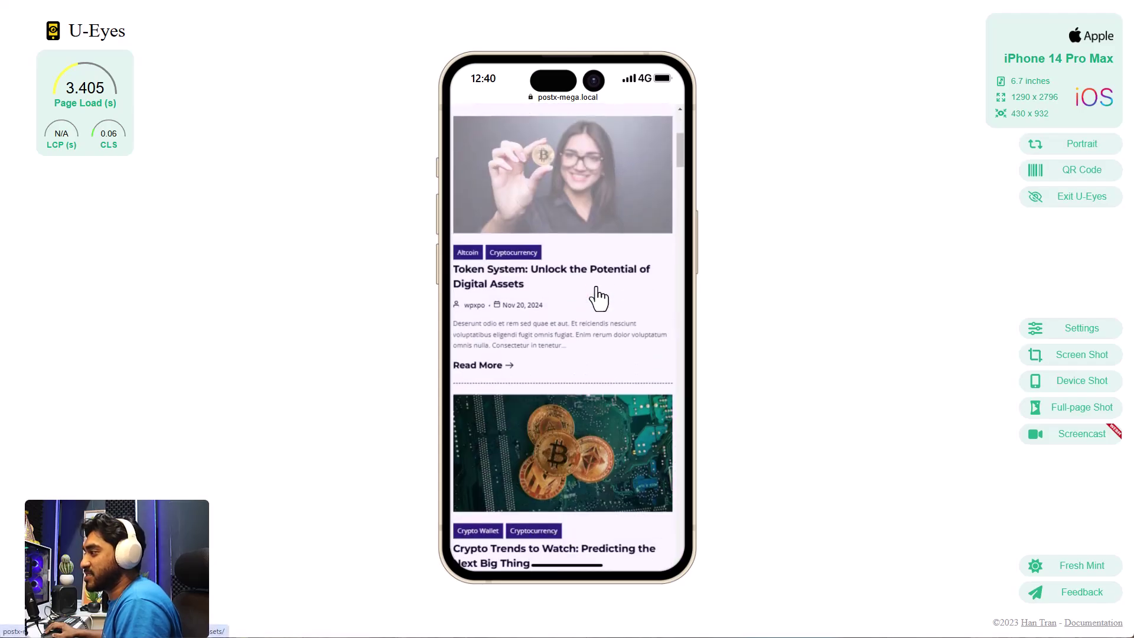
scroll(596, 286, "down", 1)
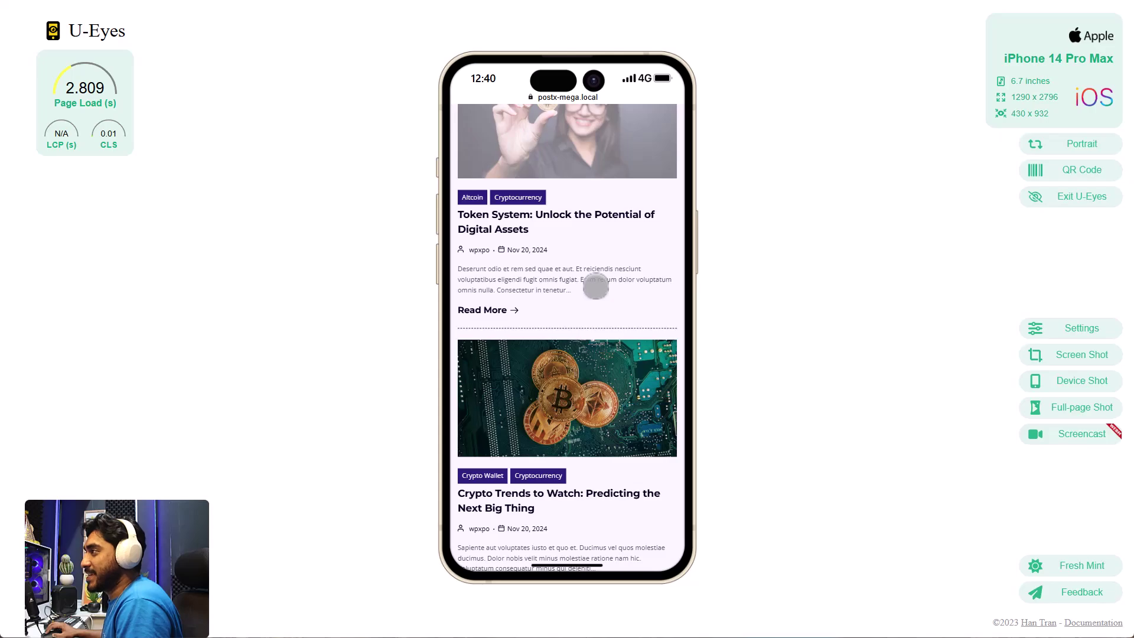
scroll(595, 286, "up", 5)
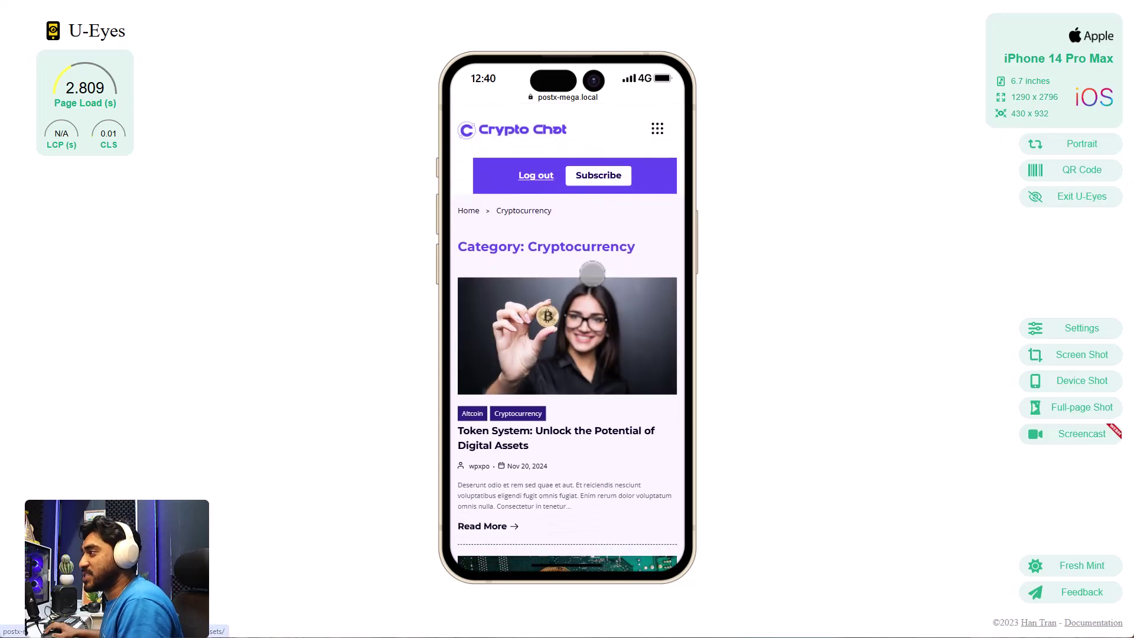
scroll(592, 273, "down", 1)
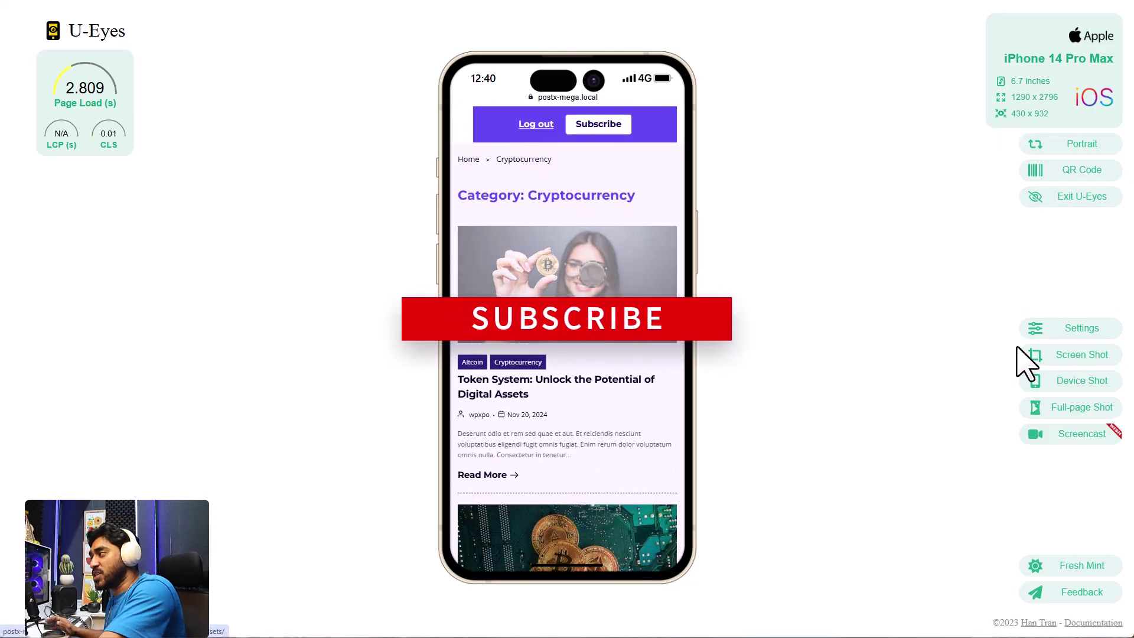